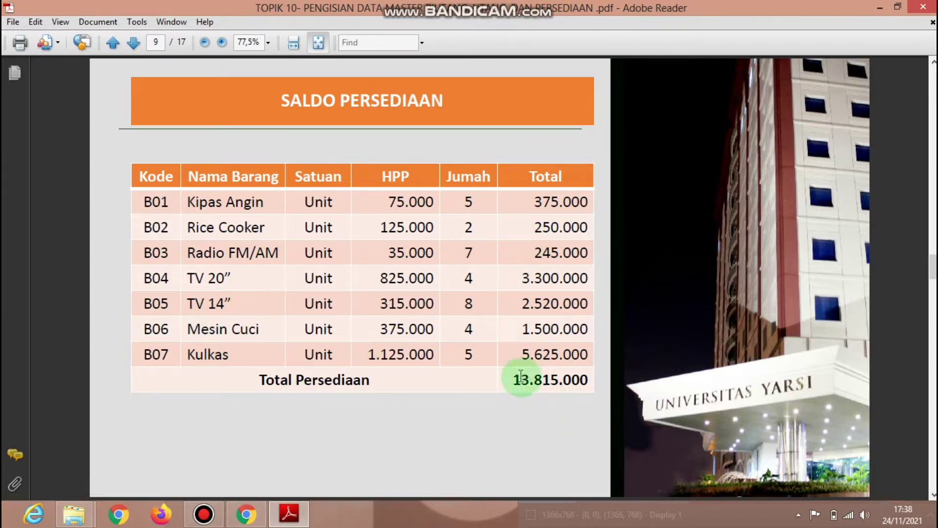
- Review the remaining slides on setting up measurement units, product groups, product data and the opening inventory balance
{"action": "scroll", "coordinate": [561, 385], "scroll_direction": "down", "scroll_amount": 2}
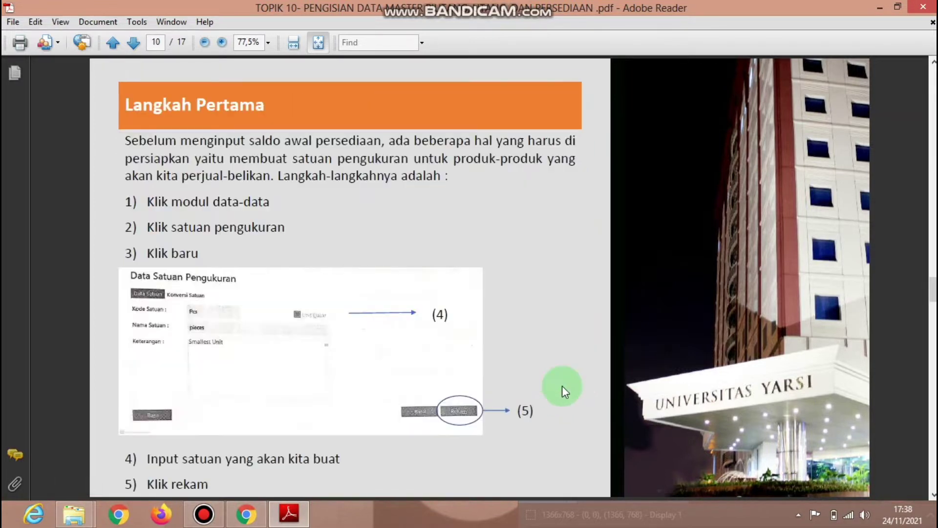
{"action": "scroll", "coordinate": [562, 386], "scroll_direction": "down", "scroll_amount": 2}
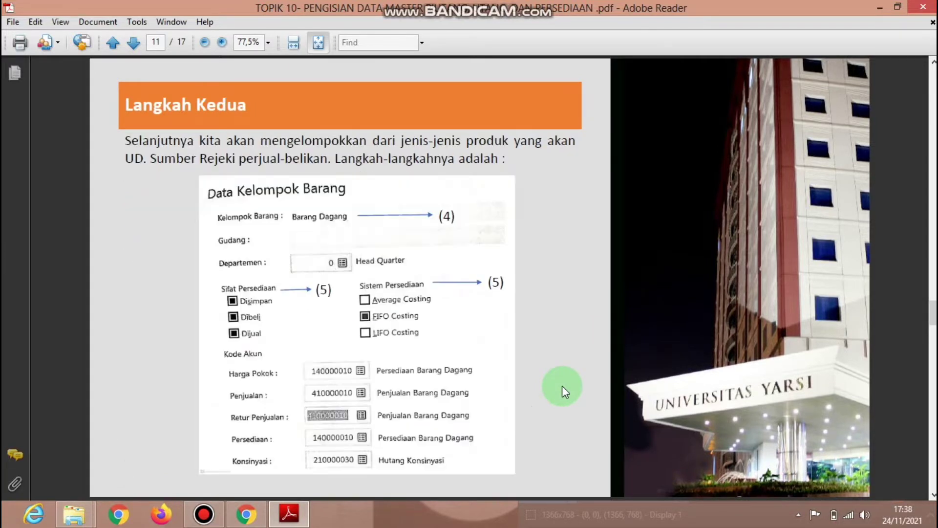
{"action": "scroll", "coordinate": [562, 385], "scroll_direction": "down", "scroll_amount": 2}
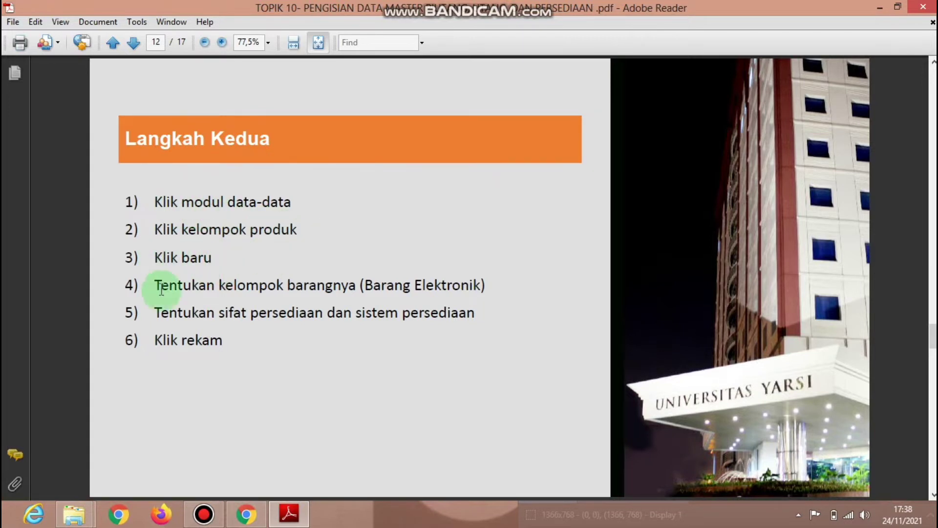
{"action": "scroll", "coordinate": [147, 415], "scroll_direction": "down", "scroll_amount": 2}
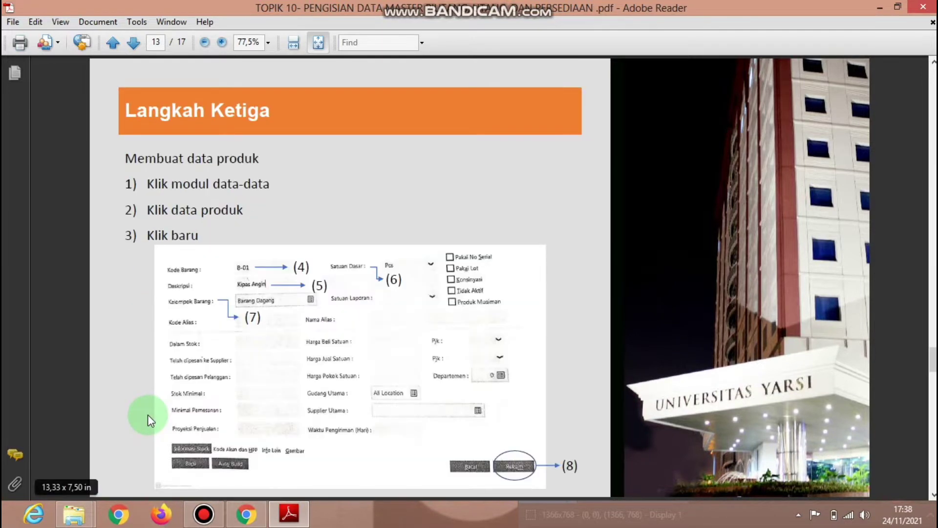
{"action": "scroll", "coordinate": [148, 414], "scroll_direction": "down", "scroll_amount": 2}
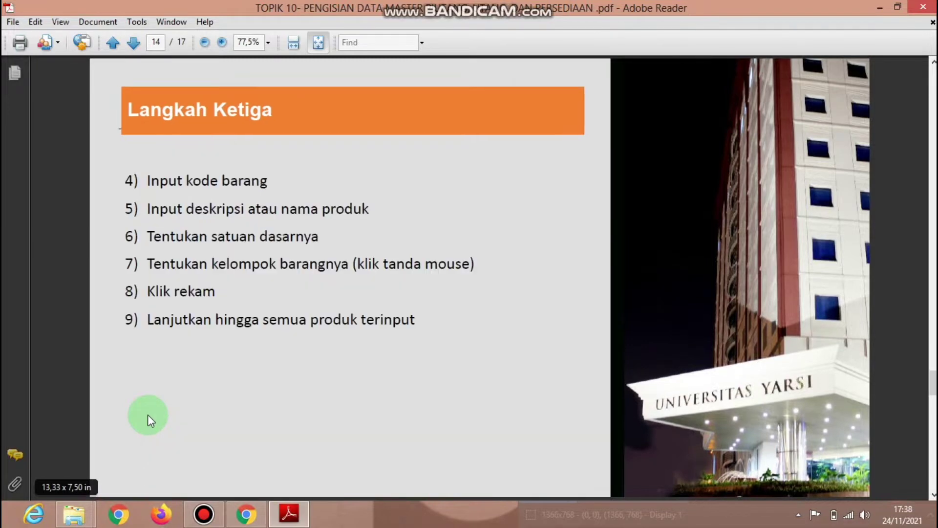
{"action": "scroll", "coordinate": [147, 414], "scroll_direction": "down", "scroll_amount": 2}
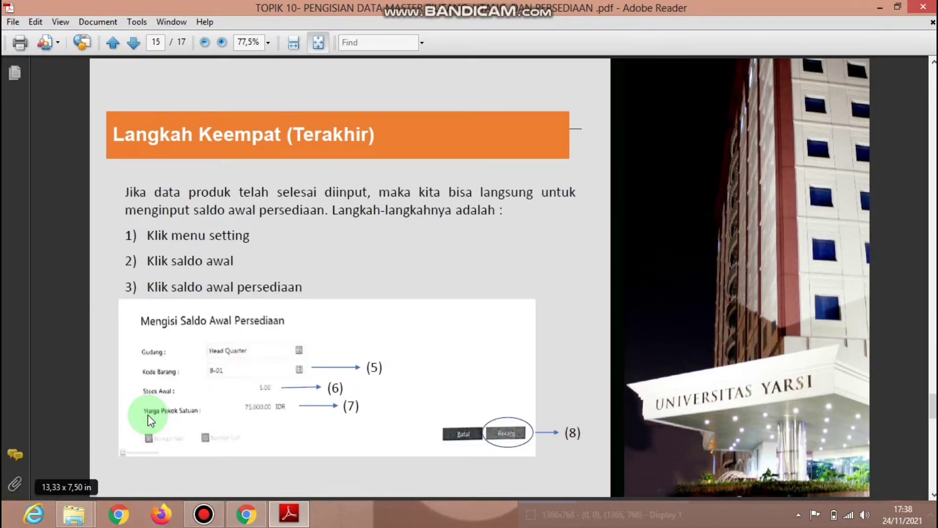
{"action": "scroll", "coordinate": [148, 415], "scroll_direction": "down", "scroll_amount": 2}
{"action": "scroll", "coordinate": [148, 414], "scroll_direction": "down", "scroll_amount": 2}
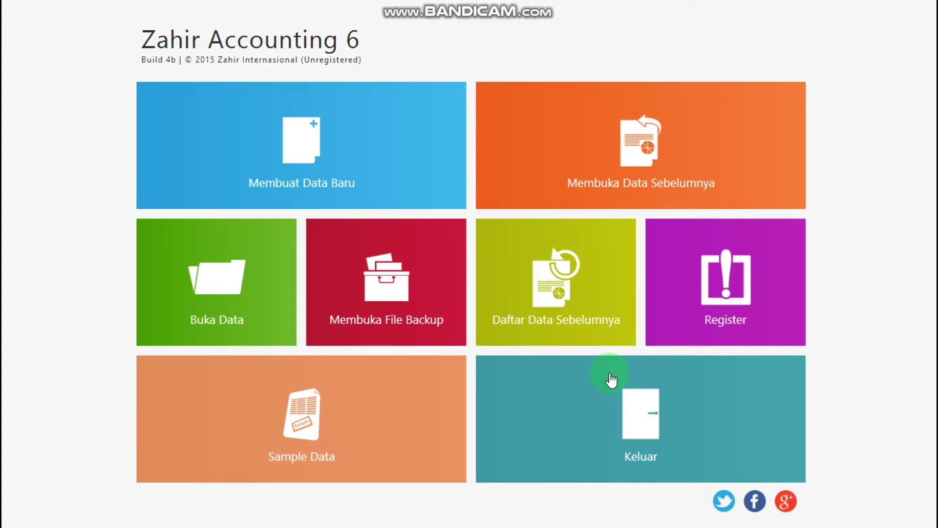
- Switch to Zahir Accounting, open the previously used PT Lancar Rezeki company data and dismiss the password-facility notice
{"action": "left_click", "coordinate": [600, 277]}
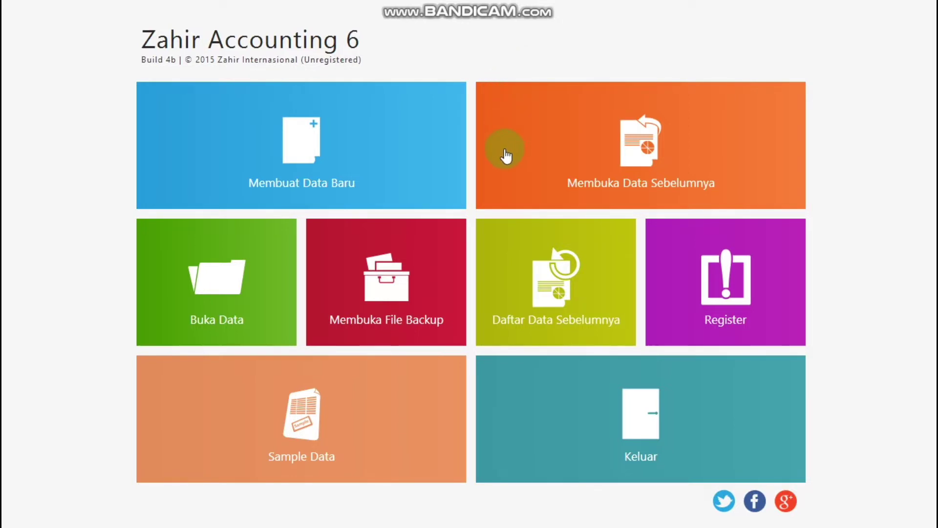
{"action": "mouse_move", "coordinate": [550, 290]}
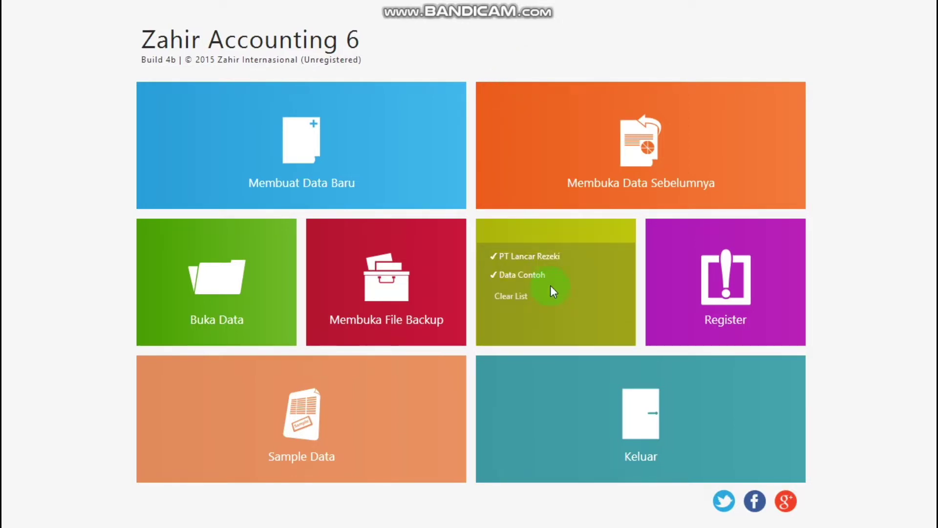
{"action": "left_click", "coordinate": [518, 259]}
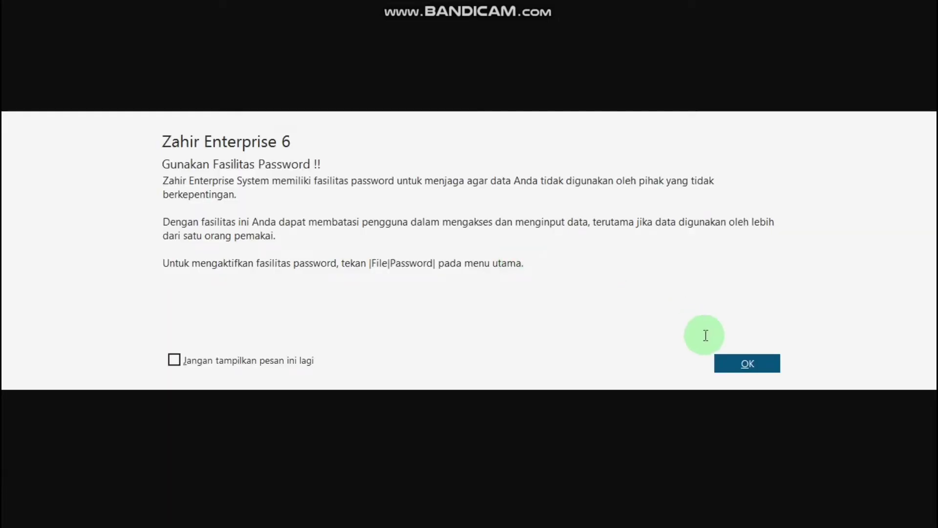
{"action": "left_click", "coordinate": [734, 364]}
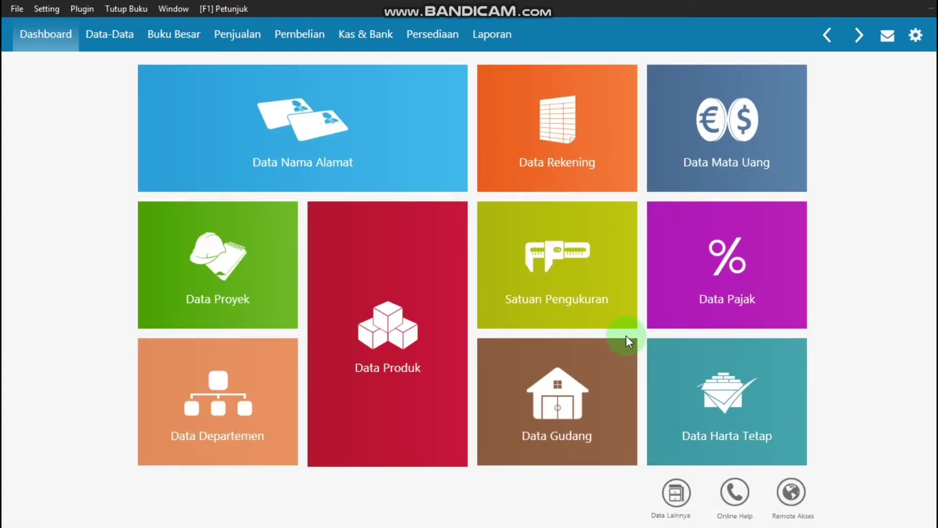
- Add a customer record in Data Nama Alamat with the company name PT MEGANTARA and save it
{"action": "mouse_move", "coordinate": [568, 302]}
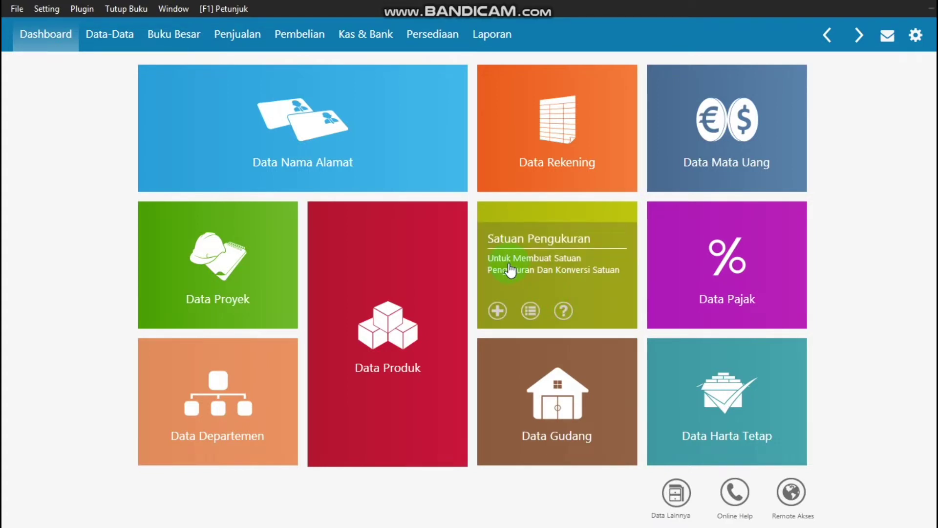
{"action": "mouse_move", "coordinate": [332, 124]}
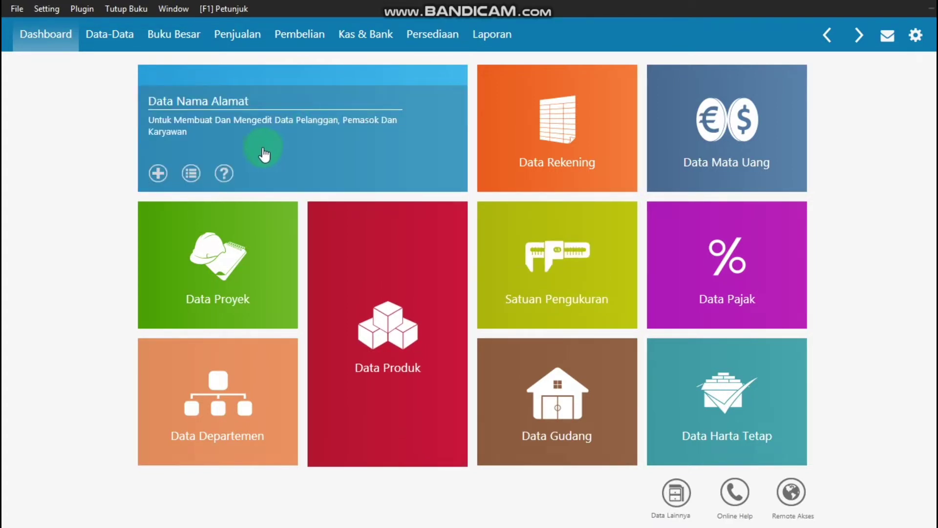
{"action": "left_click", "coordinate": [156, 173]}
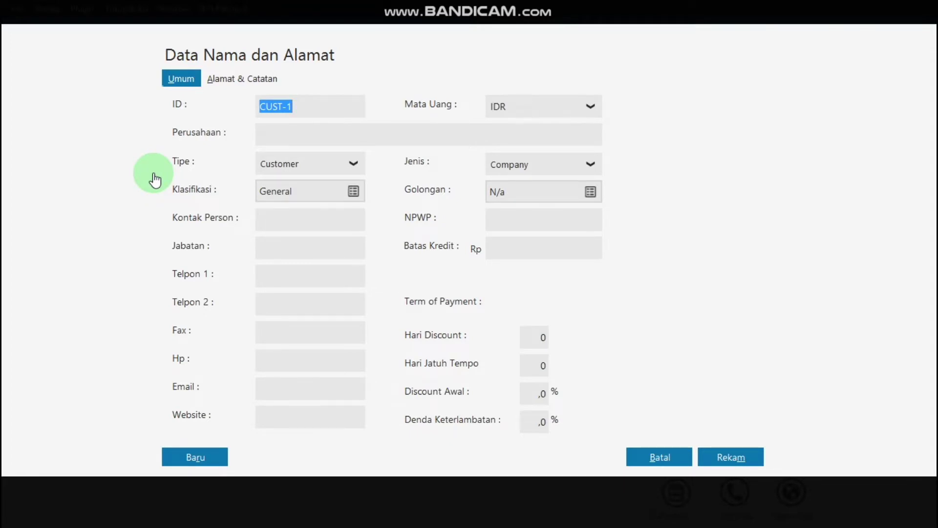
{"action": "left_click", "coordinate": [271, 132]}
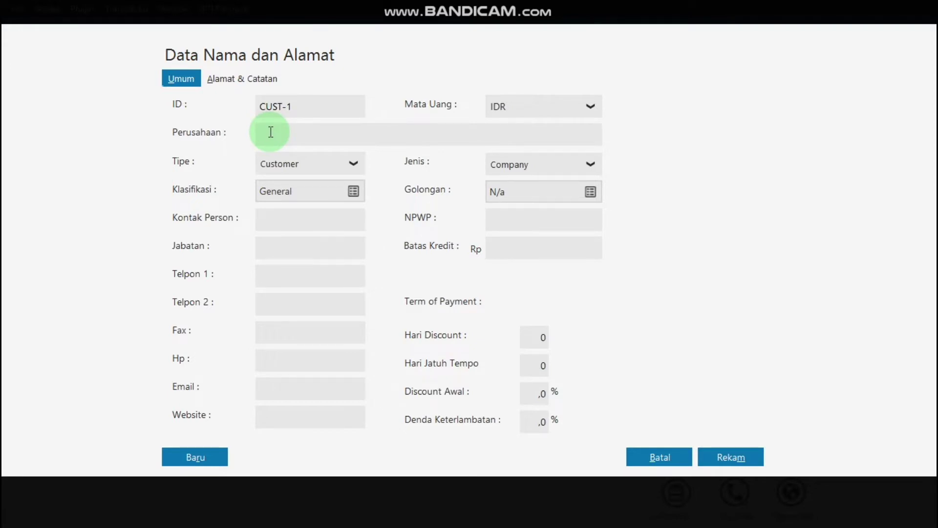
{"action": "type", "text": "PT MEGANTARA"}
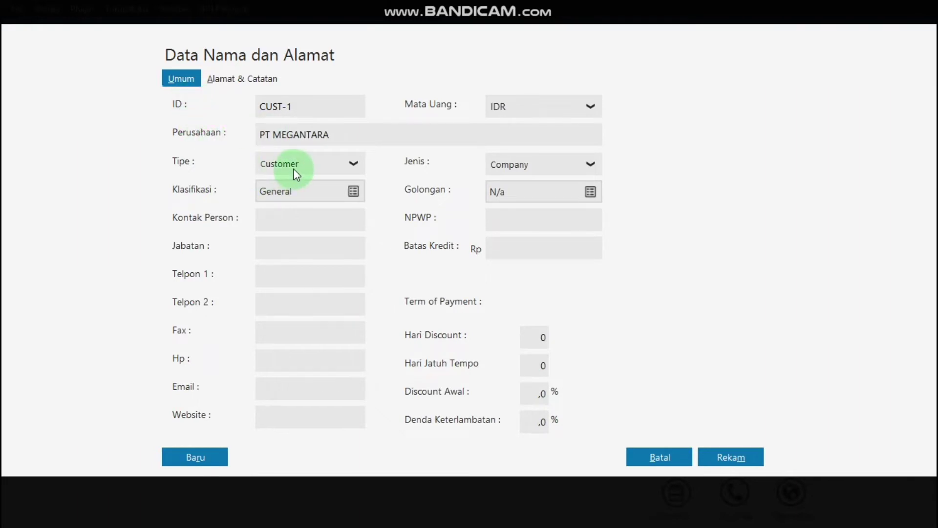
{"action": "left_click", "coordinate": [732, 456]}
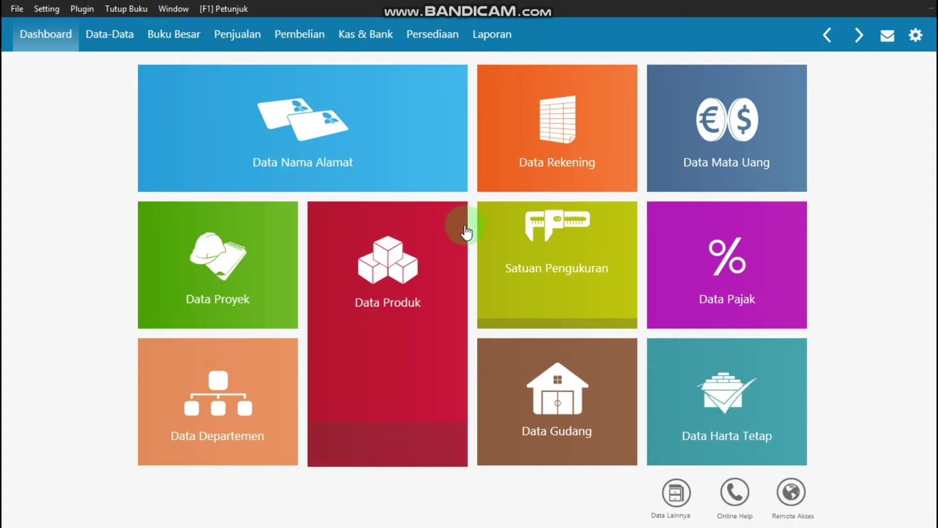
- Add a second customer record with the company name PT UNGGUL UTAMA and save it
{"action": "mouse_move", "coordinate": [149, 180]}
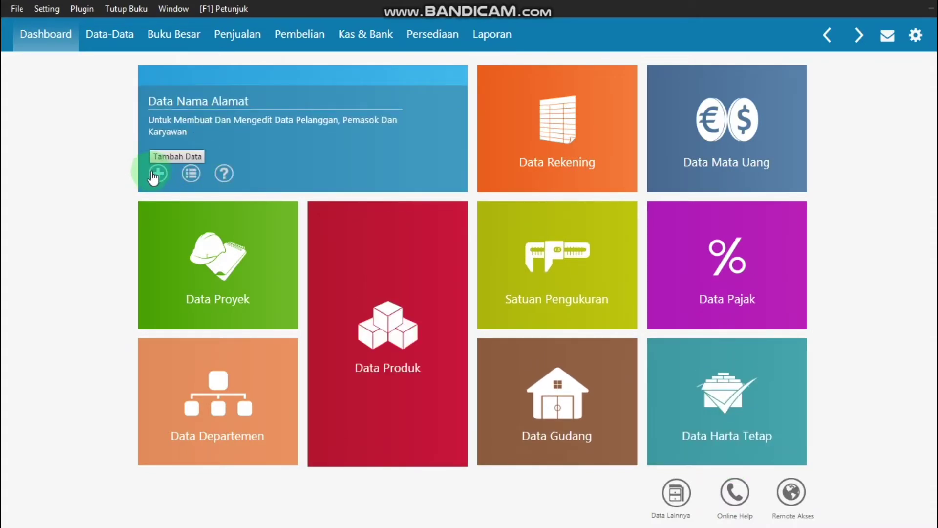
{"action": "left_click", "coordinate": [153, 175]}
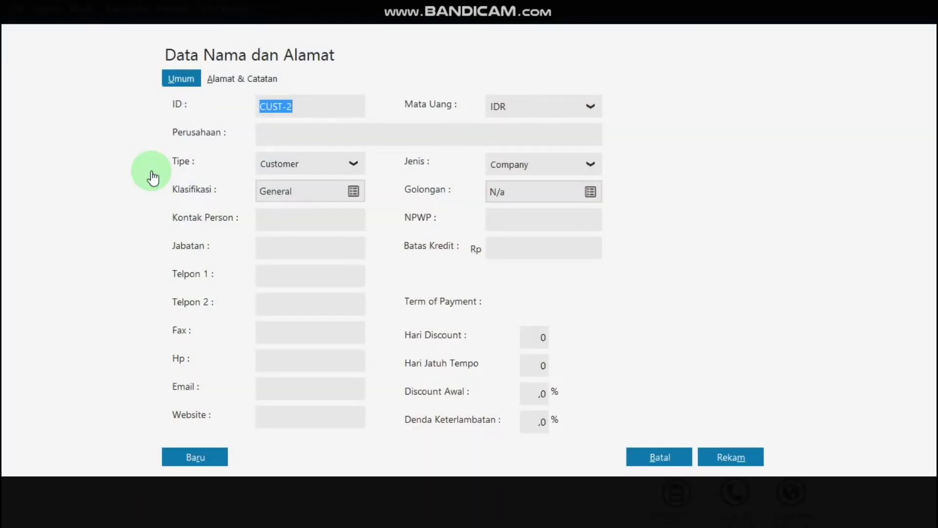
{"action": "left_click", "coordinate": [288, 133]}
{"action": "type", "text": "P"}
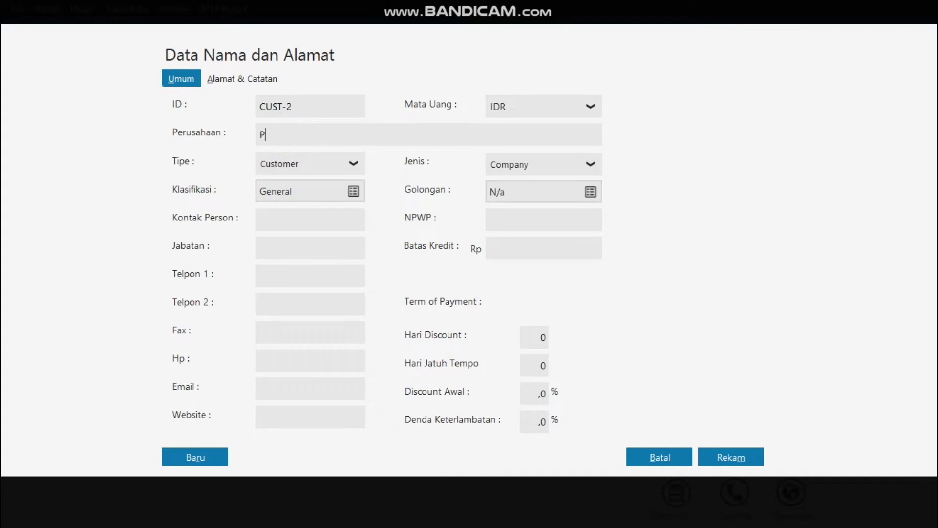
{"action": "type", "text": "T UNGGUL UTAMA"}
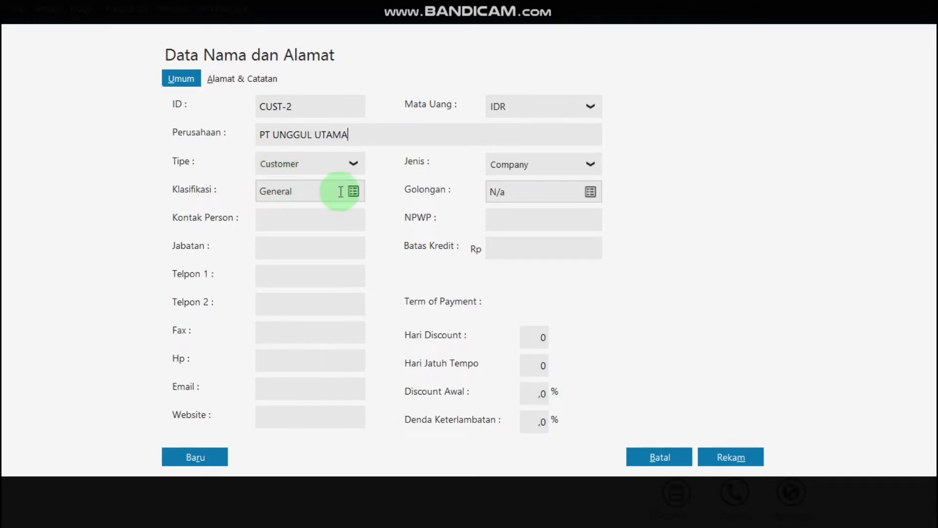
{"action": "left_click", "coordinate": [724, 459]}
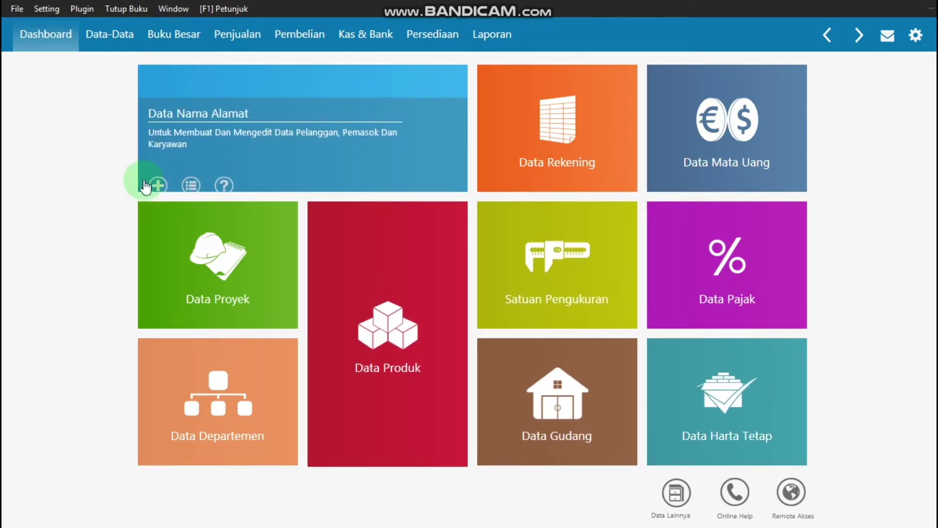
- Add a third customer record with the company name CV CIPTA KREASI and save it
{"action": "left_click", "coordinate": [155, 174]}
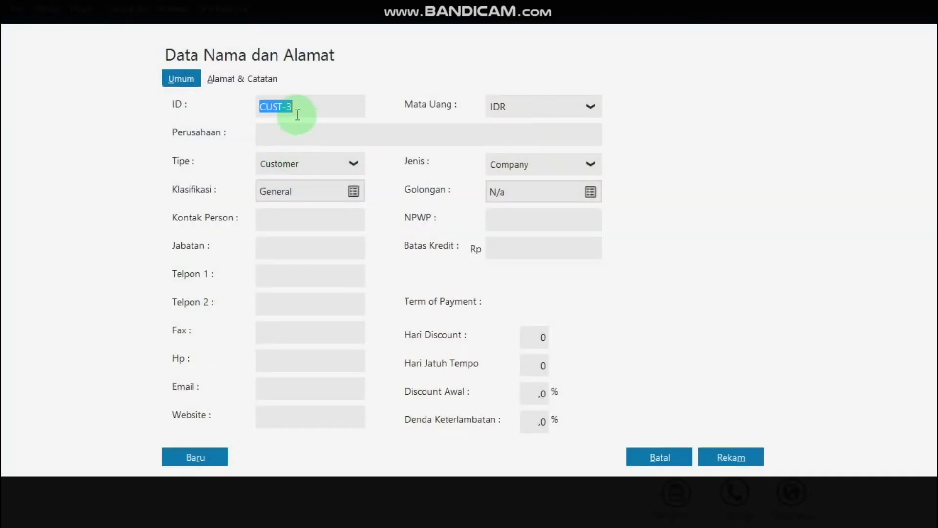
{"action": "left_click", "coordinate": [289, 135]}
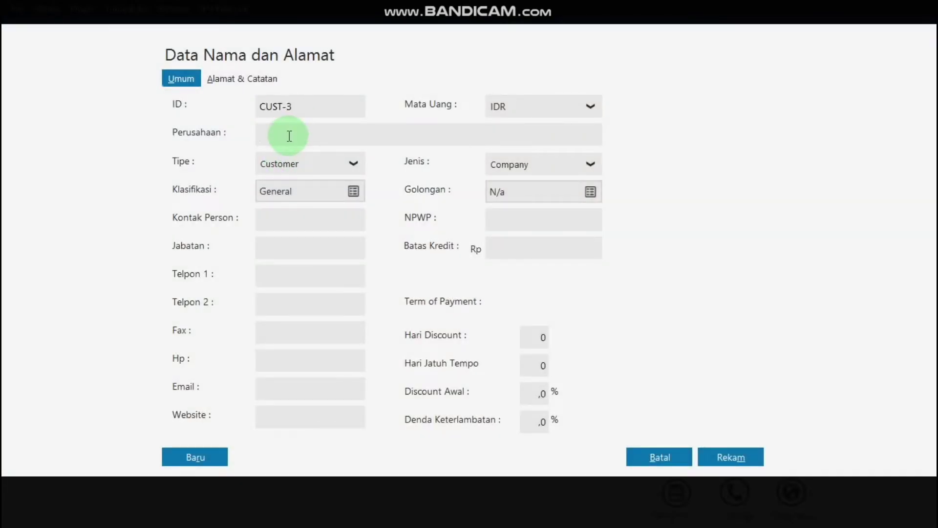
{"action": "type", "text": "CV"}
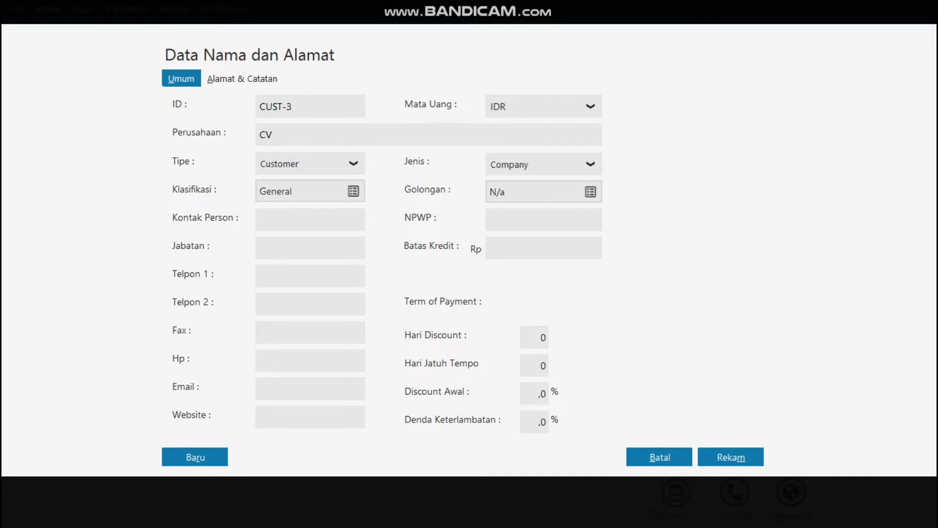
{"action": "type", "text": " CIPTA KREASI"}
{"action": "left_click", "coordinate": [401, 162]}
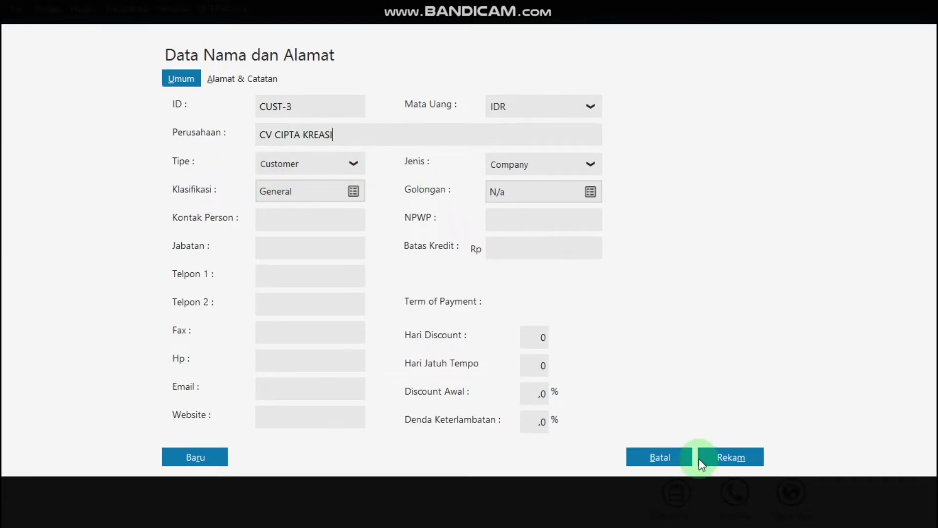
{"action": "left_click", "coordinate": [741, 458]}
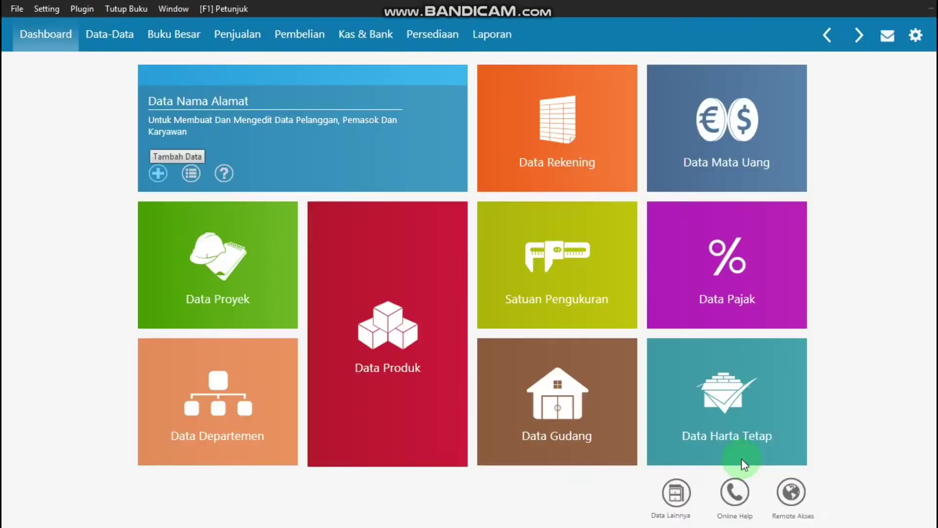
{"action": "mouse_move", "coordinate": [247, 142]}
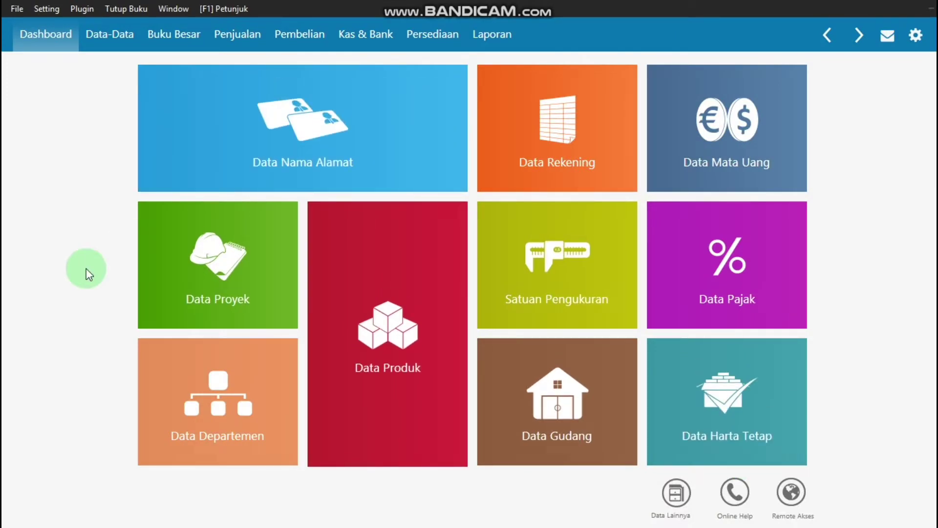
{"action": "mouse_move", "coordinate": [142, 130]}
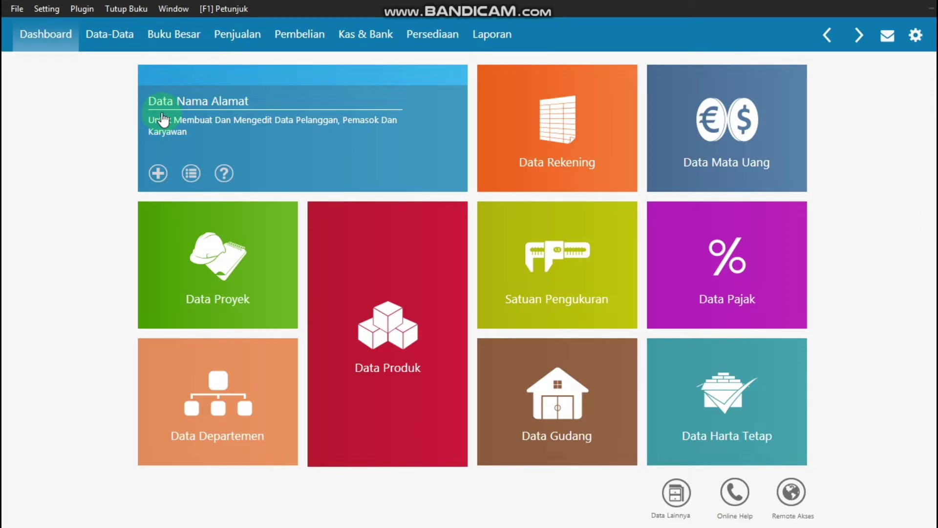
- Open the opening receivable balances (Saldo Awal Piutang Usaha) and start a new entry for customer PT MEGANTARA
{"action": "left_click", "coordinate": [48, 6]}
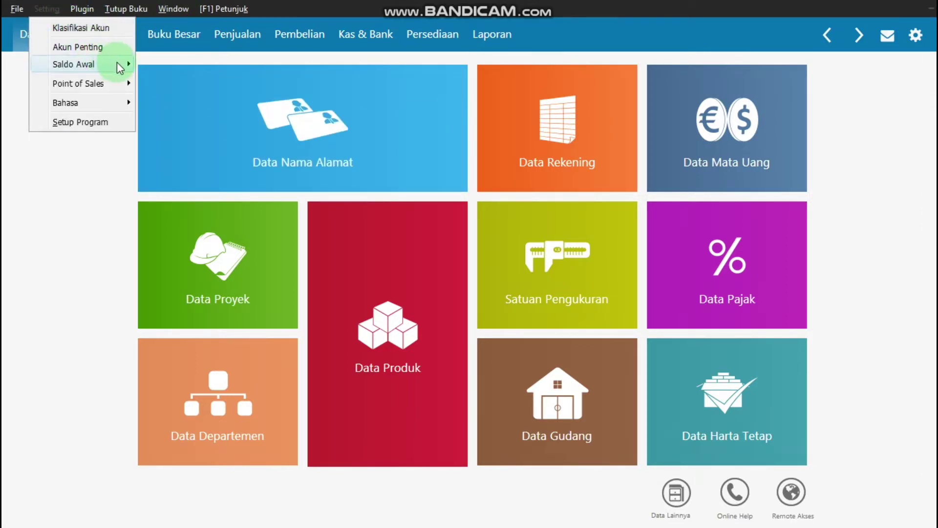
{"action": "mouse_move", "coordinate": [117, 63]}
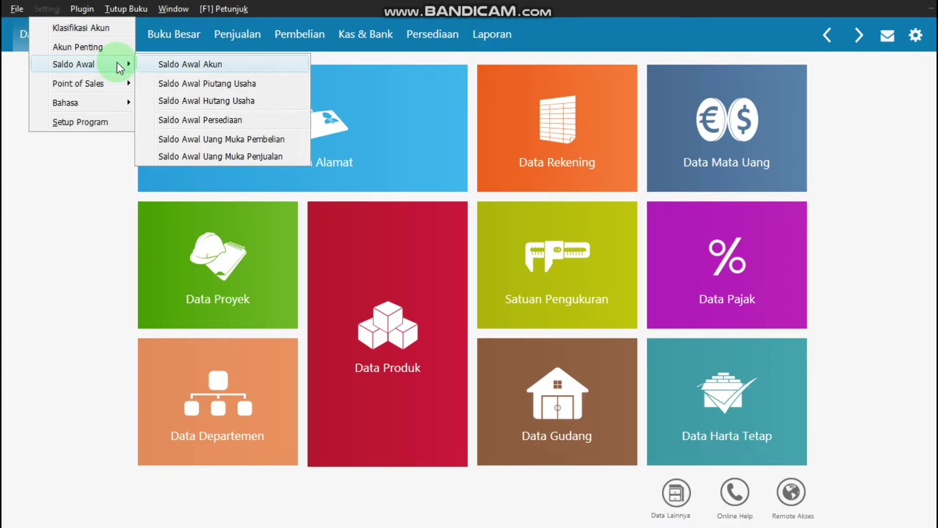
{"action": "left_click", "coordinate": [178, 83]}
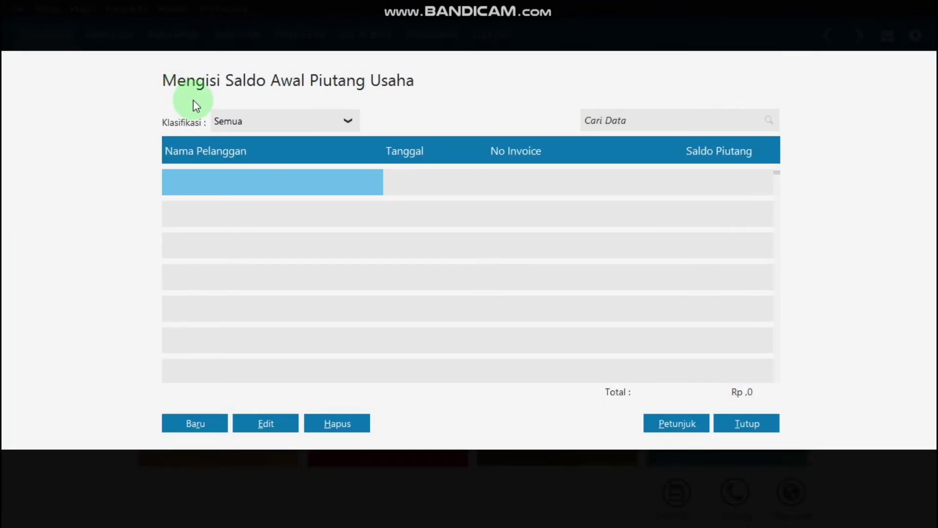
{"action": "left_click", "coordinate": [182, 423]}
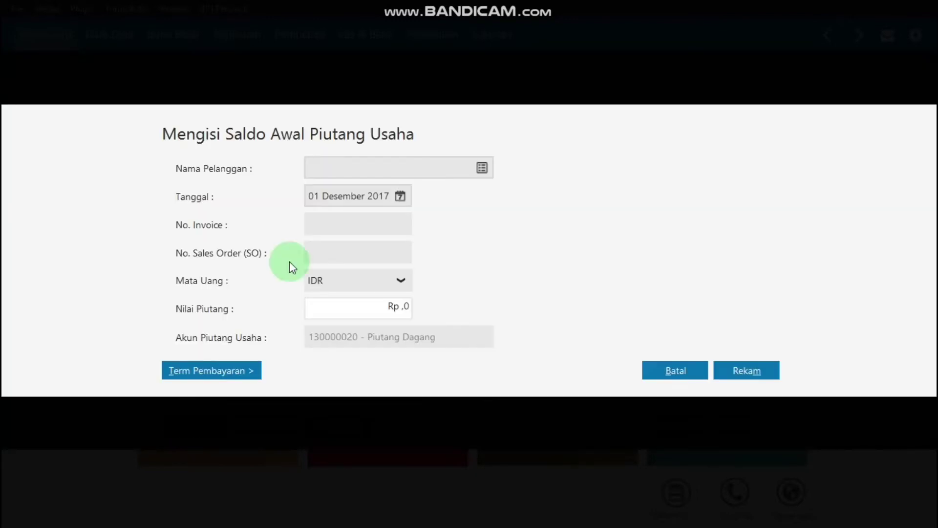
{"action": "left_click", "coordinate": [481, 168]}
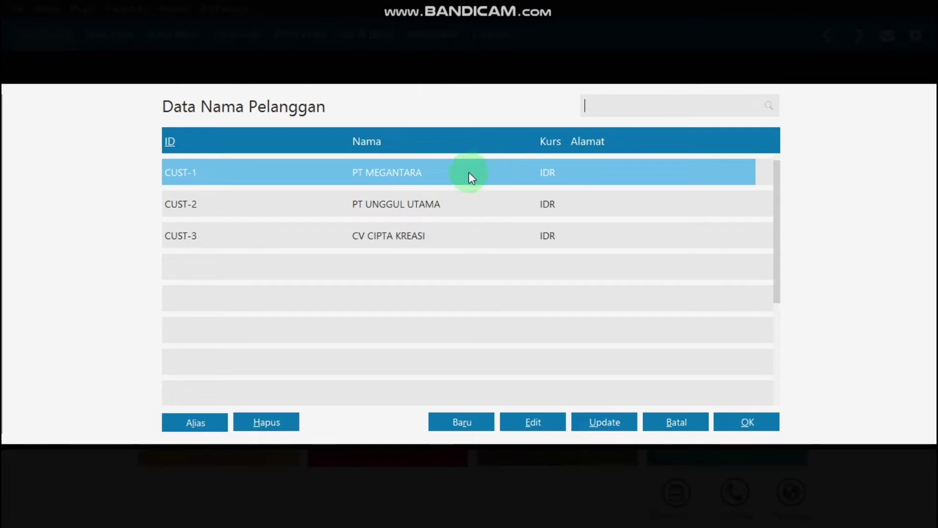
{"action": "left_click", "coordinate": [464, 174]}
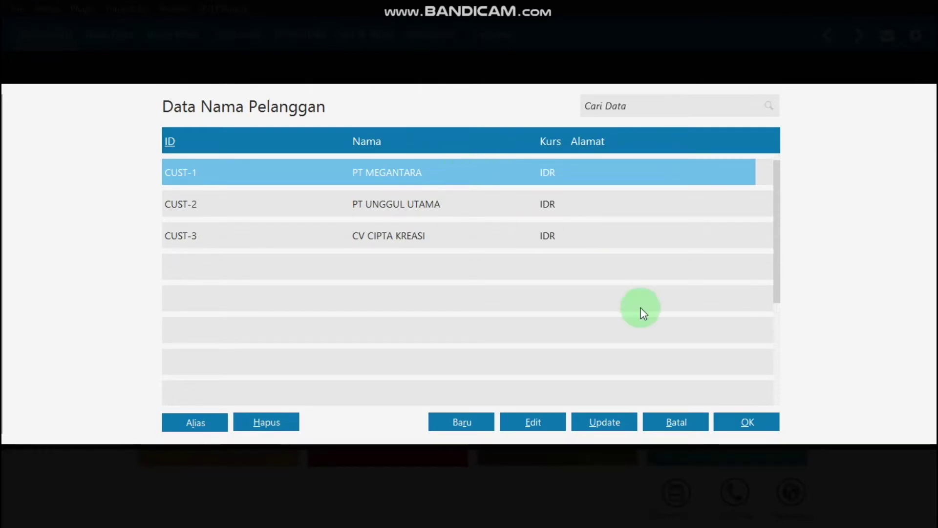
{"action": "left_click", "coordinate": [731, 419]}
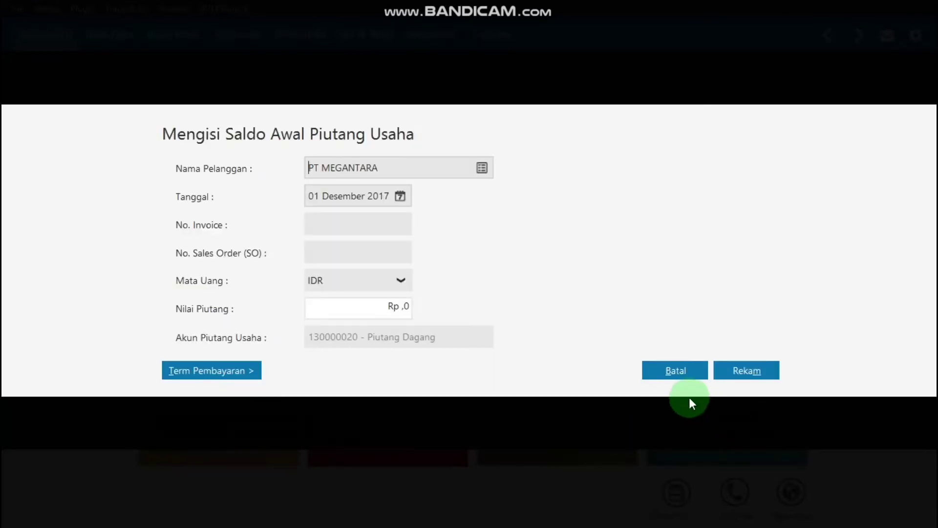
- Keep the PT MEGANTARA entry's date at 01 Desember 2017 and set its invoice number to INV-01
{"action": "left_click", "coordinate": [400, 197]}
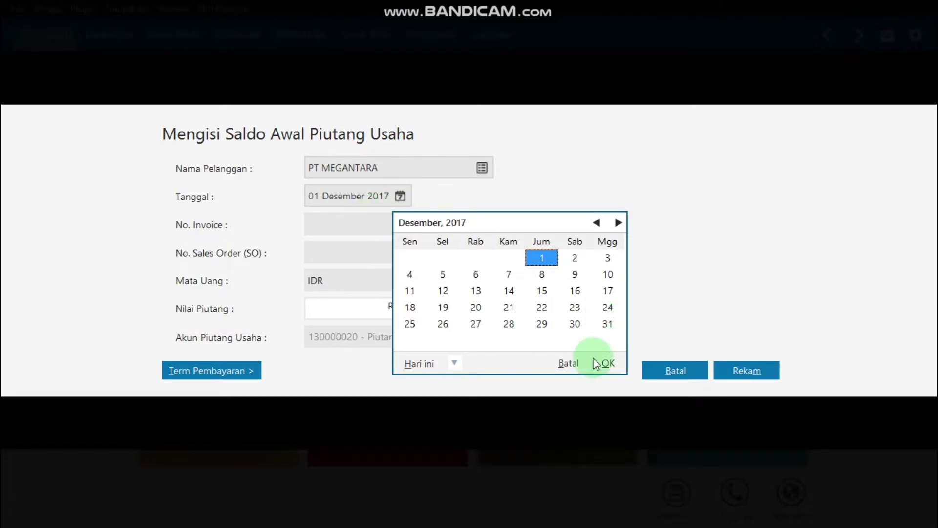
{"action": "left_click", "coordinate": [568, 363]}
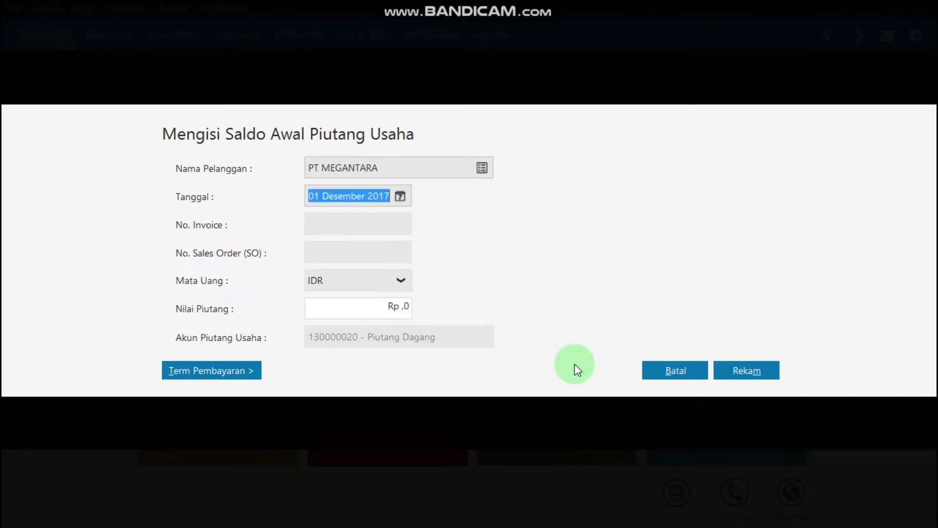
{"action": "left_click", "coordinate": [352, 222]}
{"action": "type", "text": "I"}
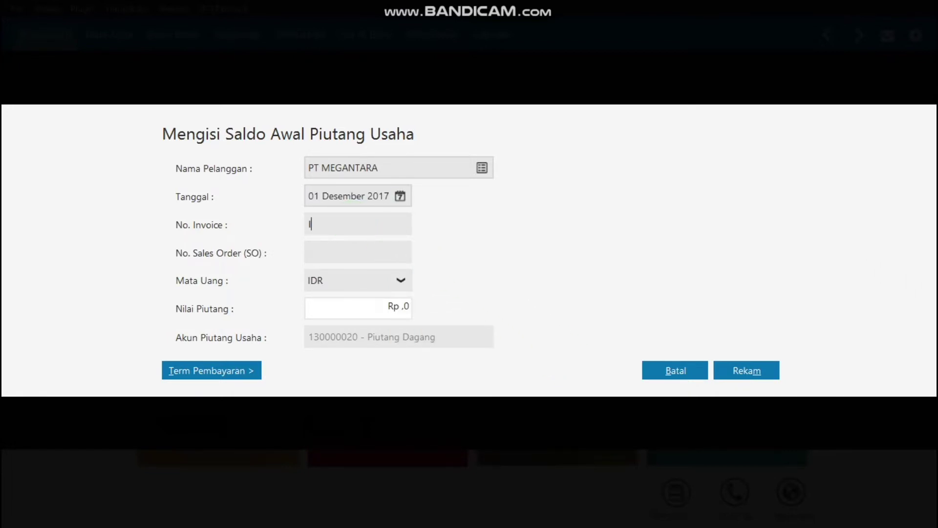
{"action": "type", "text": "NV-1"}
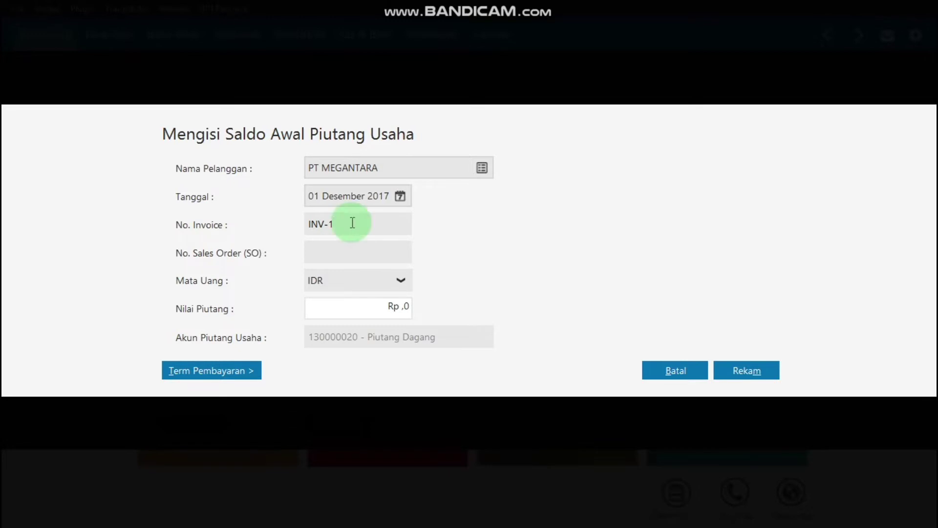
{"action": "key", "text": "BackSpace"}
{"action": "left_click", "coordinate": [413, 266]}
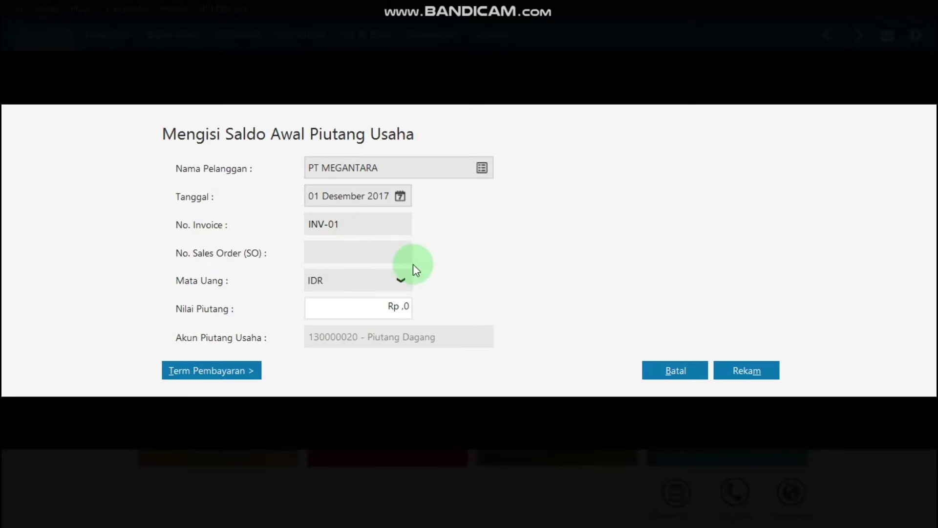
- Set the receivable amount (Nilai Piutang) for PT MEGANTARA to Rp 1.250.000 and save the entry
{"action": "left_click", "coordinate": [411, 313]}
{"action": "key", "text": "BackSpace"}
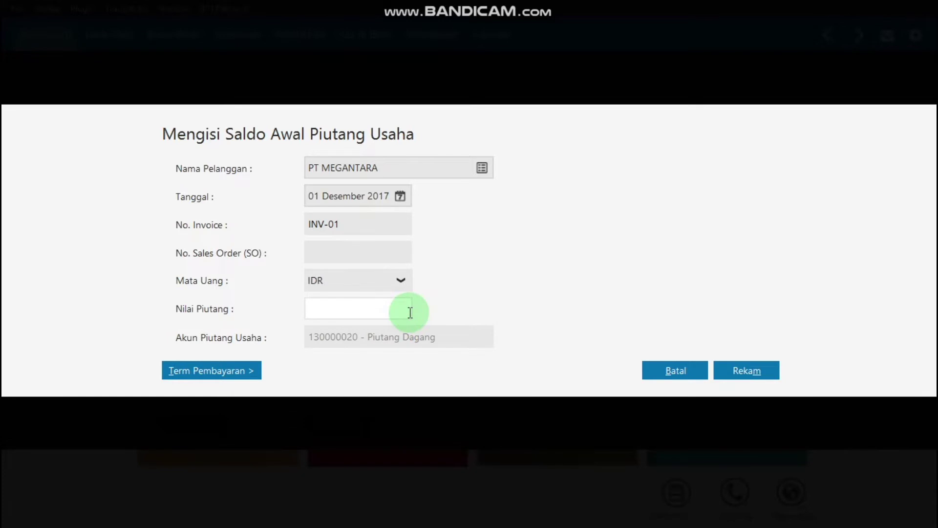
{"action": "type", "text": "125"}
{"action": "key", "text": "BackSpace"}
{"action": "key", "text": "BackSpace"}
{"action": "key", "text": "BackSpace"}
{"action": "type", "text": "1250000"}
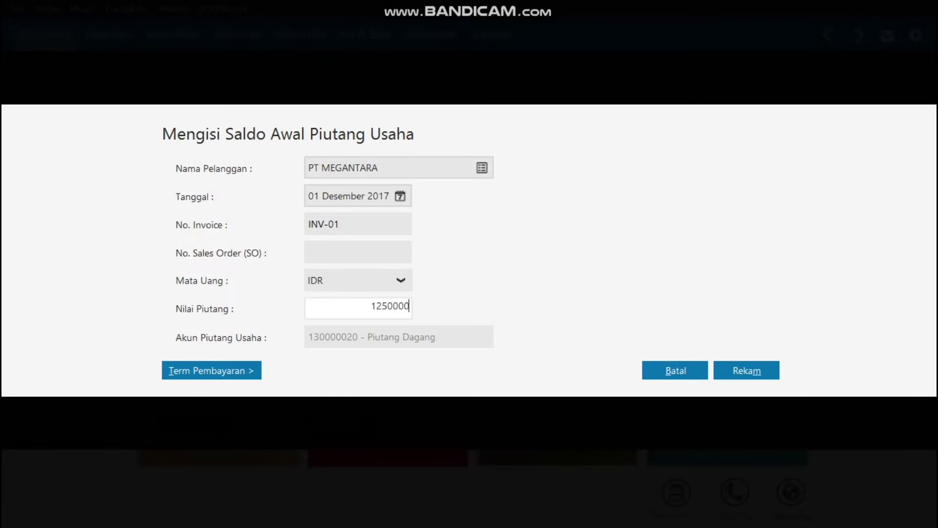
{"action": "left_click", "coordinate": [373, 254]}
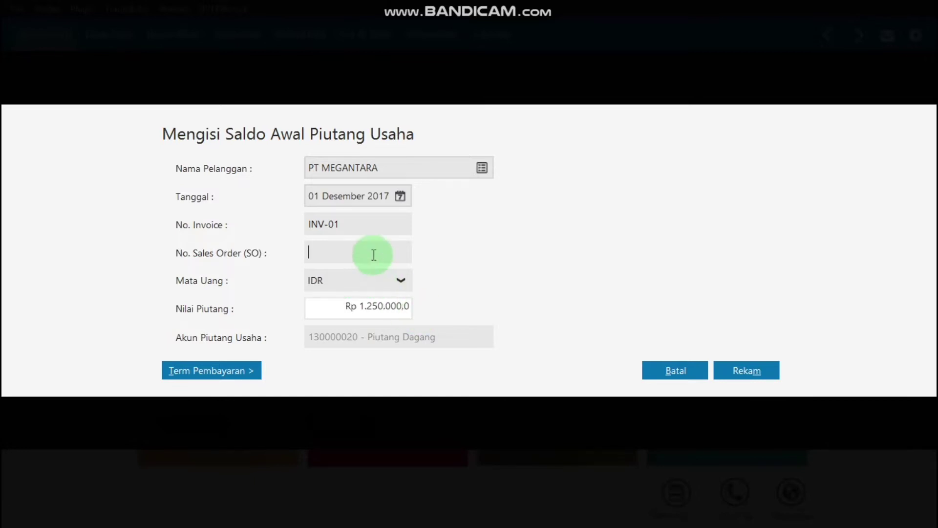
{"action": "left_click", "coordinate": [396, 316]}
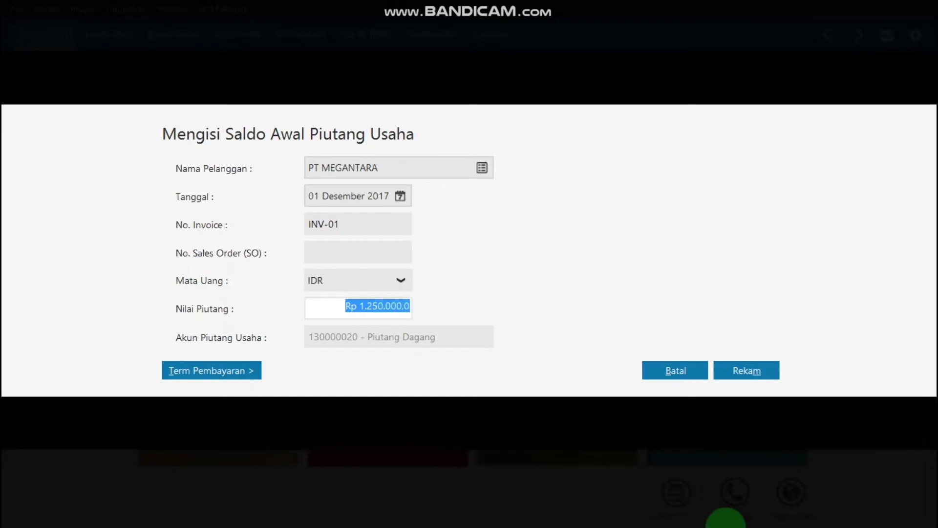
{"action": "left_click", "coordinate": [747, 372]}
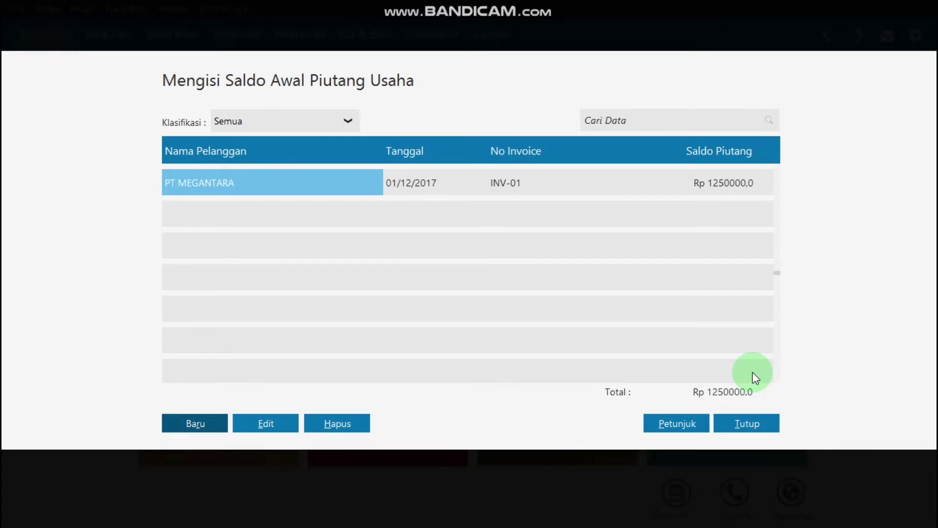
- Start a second opening receivable entry and select PT UNGGUL UTAMA as its customer
{"action": "left_click", "coordinate": [184, 423]}
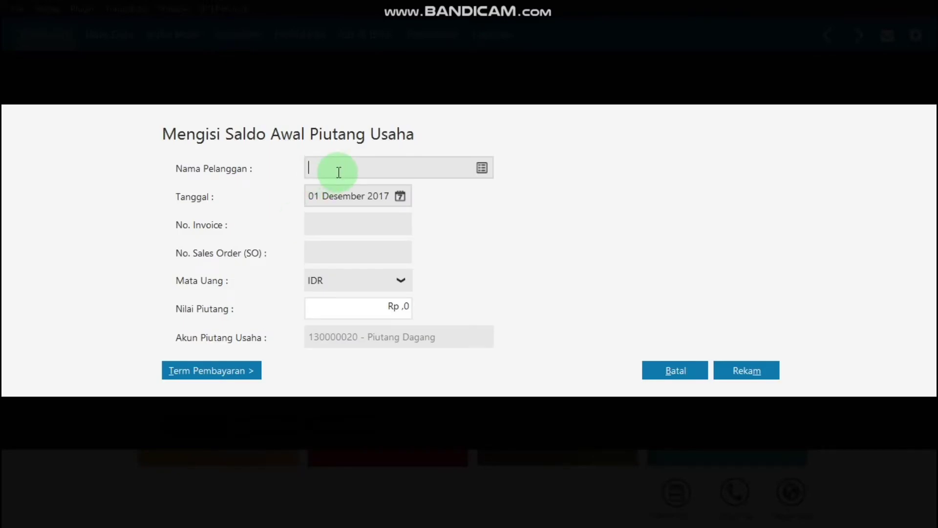
{"action": "left_click", "coordinate": [481, 166]}
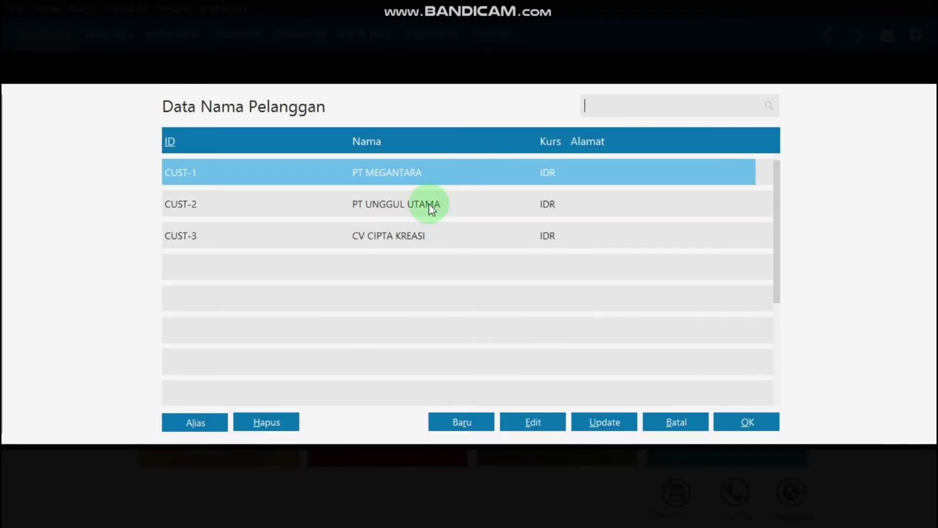
{"action": "left_click", "coordinate": [429, 203]}
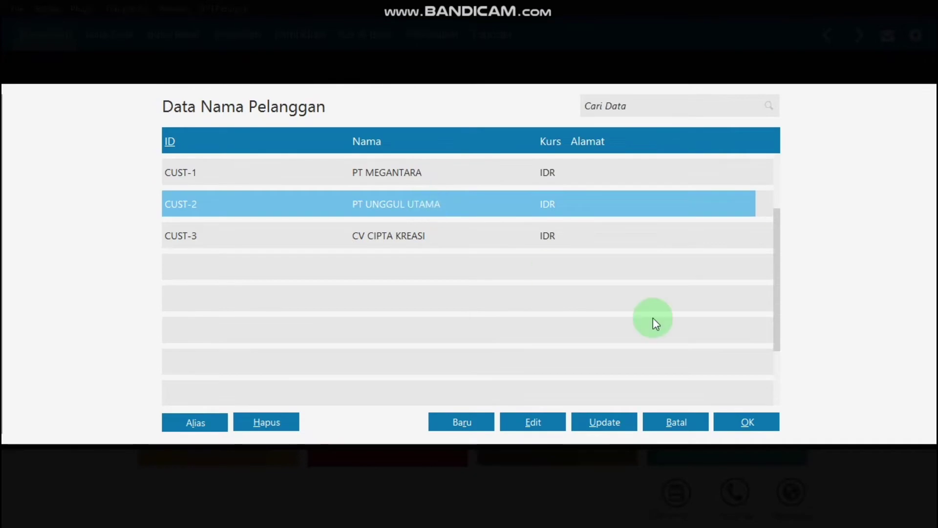
{"action": "left_click", "coordinate": [736, 422]}
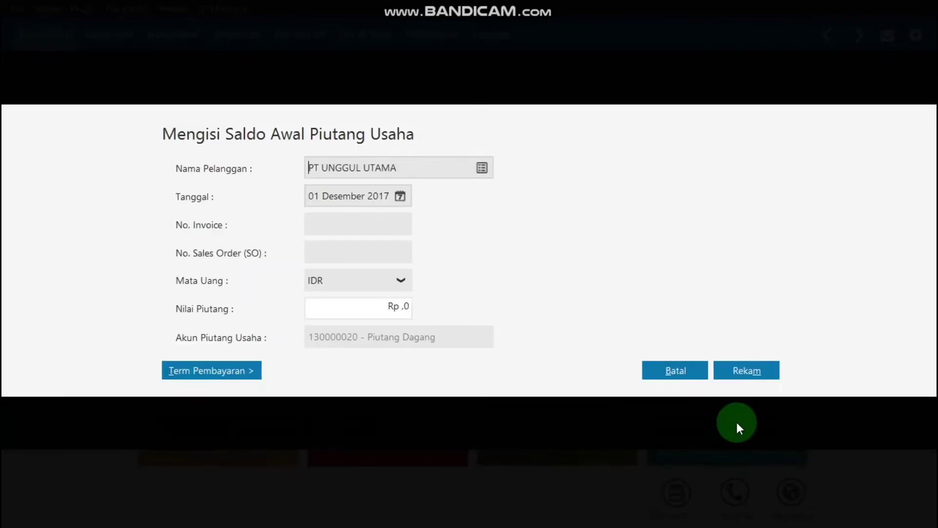
- Set the PT UNGGUL UTAMA entry's date to 01 November 2017 and its invoice number to INV-02
{"action": "left_click", "coordinate": [400, 197]}
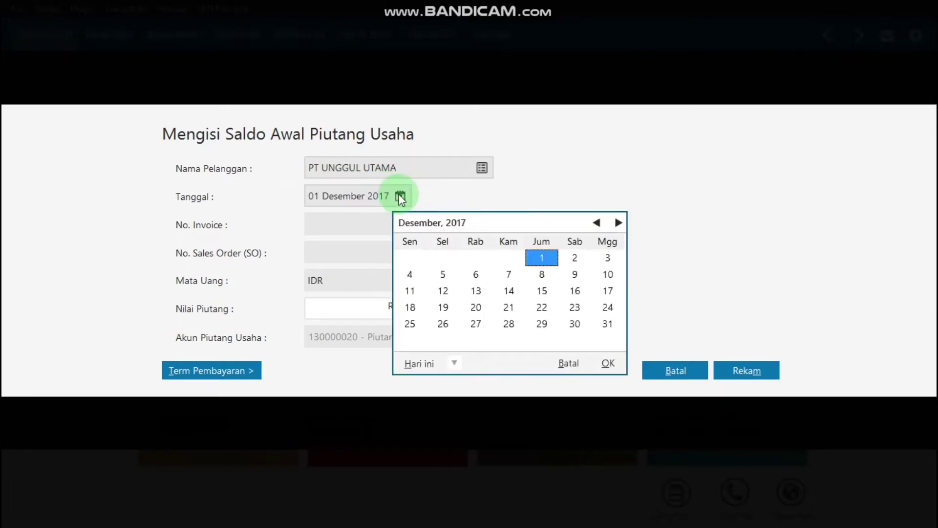
{"action": "left_click", "coordinate": [598, 223]}
{"action": "left_click", "coordinate": [601, 367]}
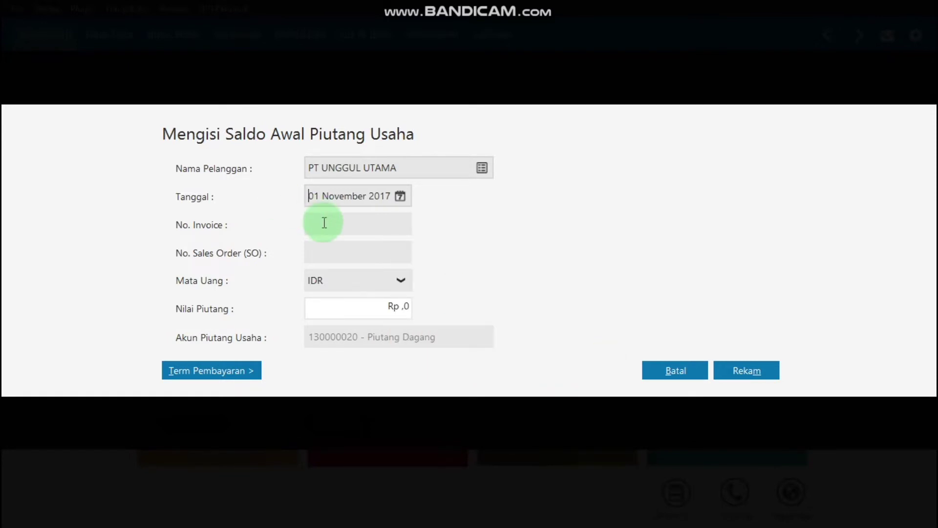
{"action": "type", "text": "INV-02"}
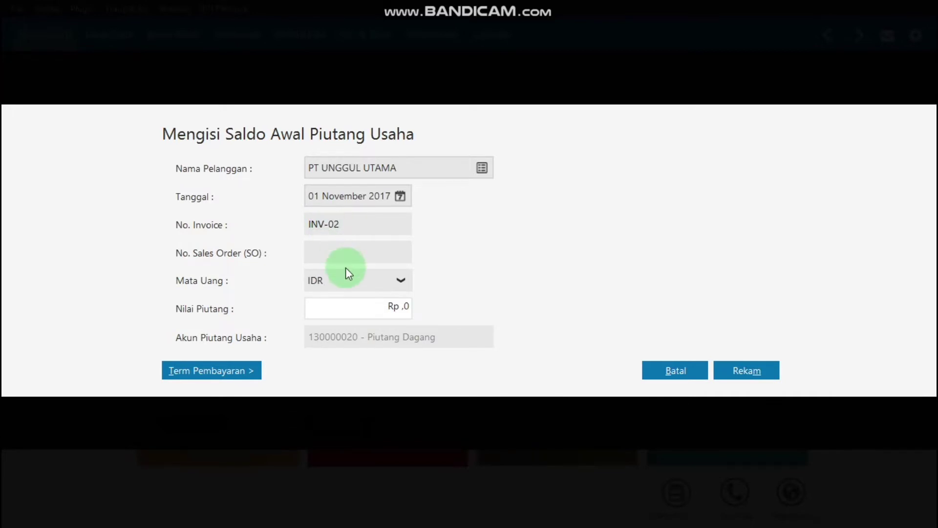
- Set the receivable amount (Nilai Piutang) for PT UNGGUL UTAMA to Rp 2.450.000 and save the entry
{"action": "left_click", "coordinate": [398, 306]}
{"action": "key", "text": "BackSpace"}
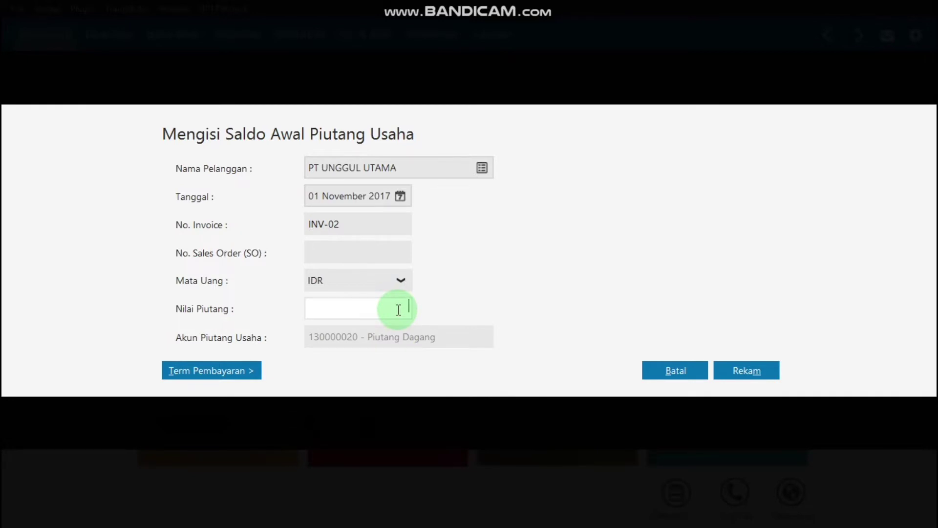
{"action": "type", "text": "2450000"}
{"action": "left_click", "coordinate": [348, 253]}
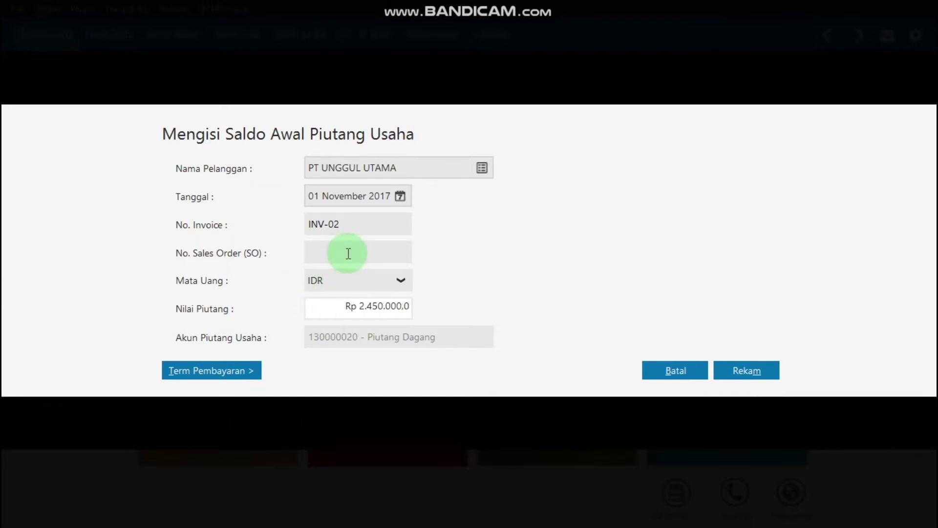
{"action": "left_click", "coordinate": [373, 306]}
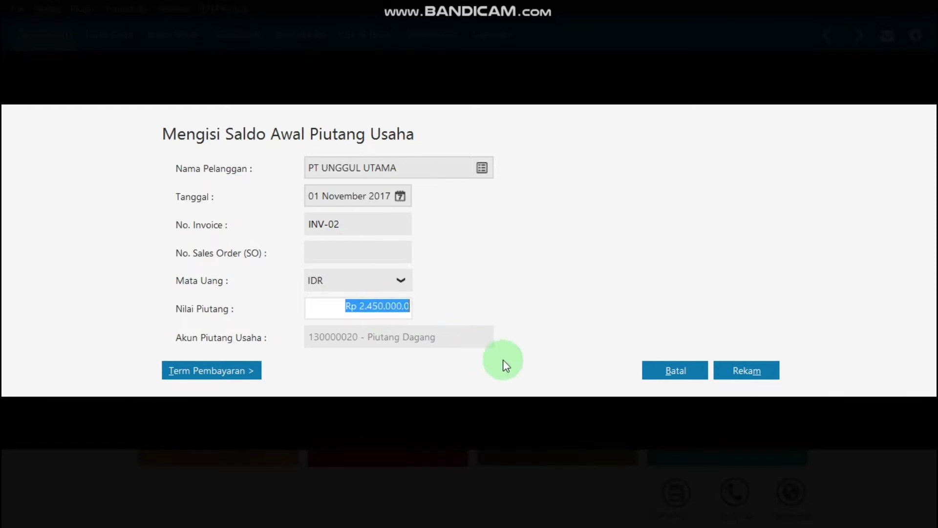
{"action": "left_click", "coordinate": [738, 367]}
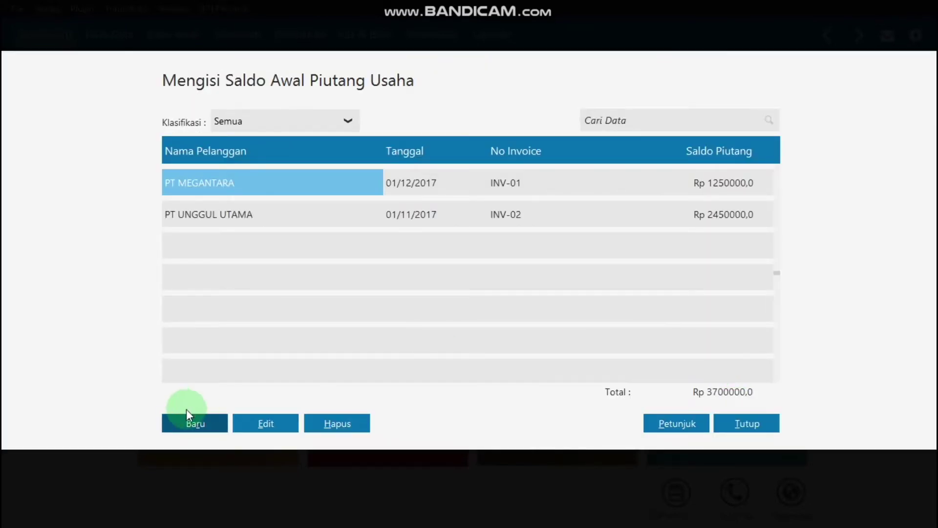
- Start a third opening receivable entry and select CV CIPTA KREASI as its customer
{"action": "left_click", "coordinate": [187, 422]}
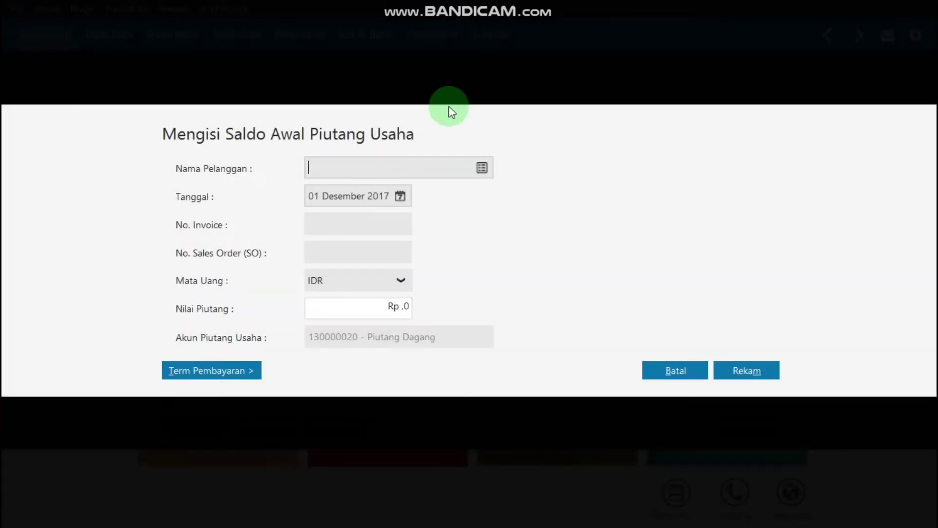
{"action": "left_click", "coordinate": [481, 169]}
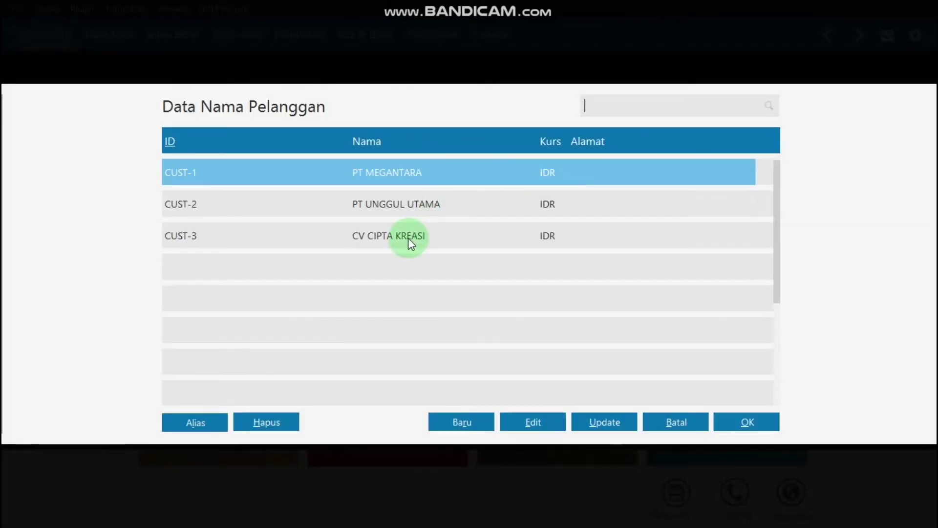
{"action": "left_click", "coordinate": [409, 238]}
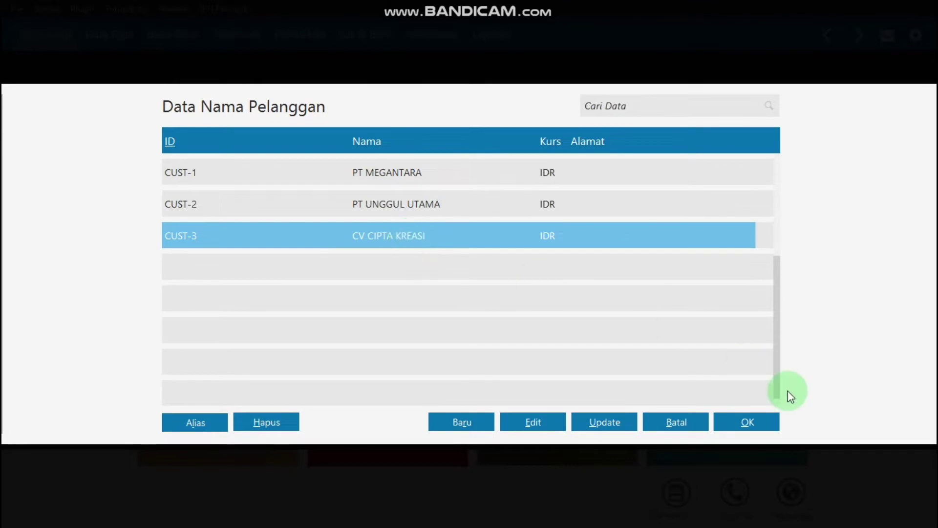
{"action": "left_click", "coordinate": [746, 422]}
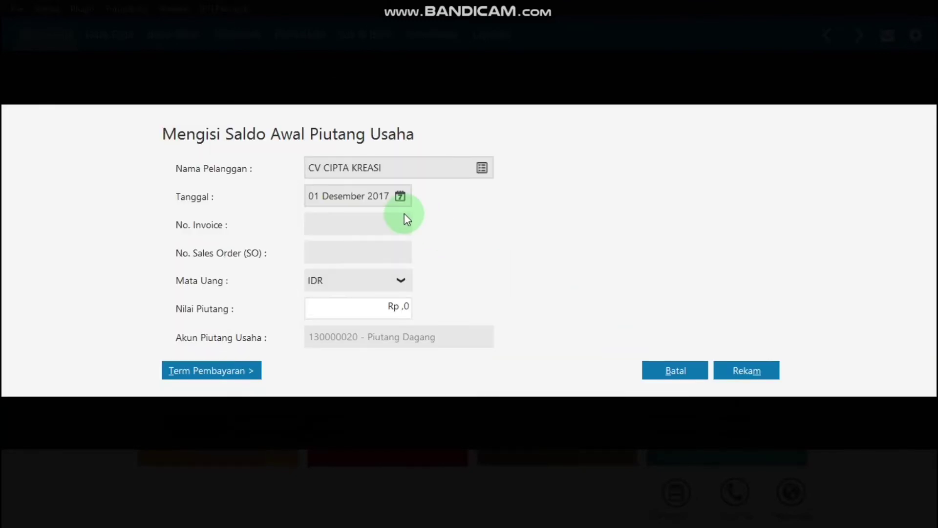
- Set the CV CIPTA KREASI entry's date to 25 November 2017 and its invoice number to INV-03
{"action": "left_click", "coordinate": [401, 196]}
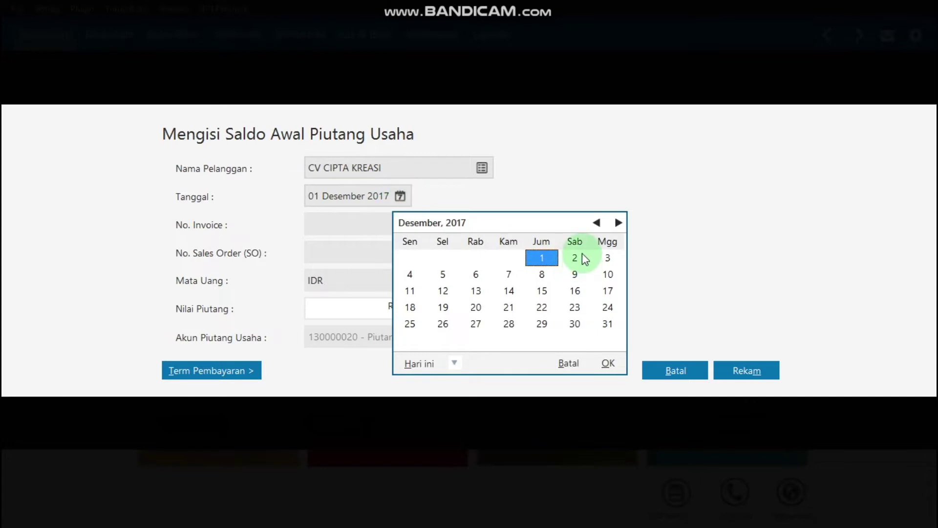
{"action": "left_click", "coordinate": [599, 224]}
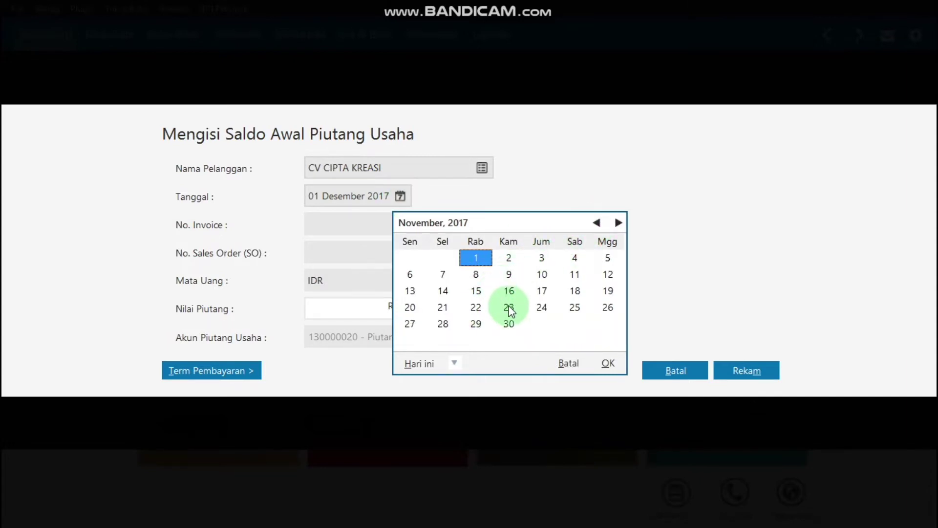
{"action": "left_click", "coordinate": [572, 307]}
{"action": "left_click", "coordinate": [609, 364]}
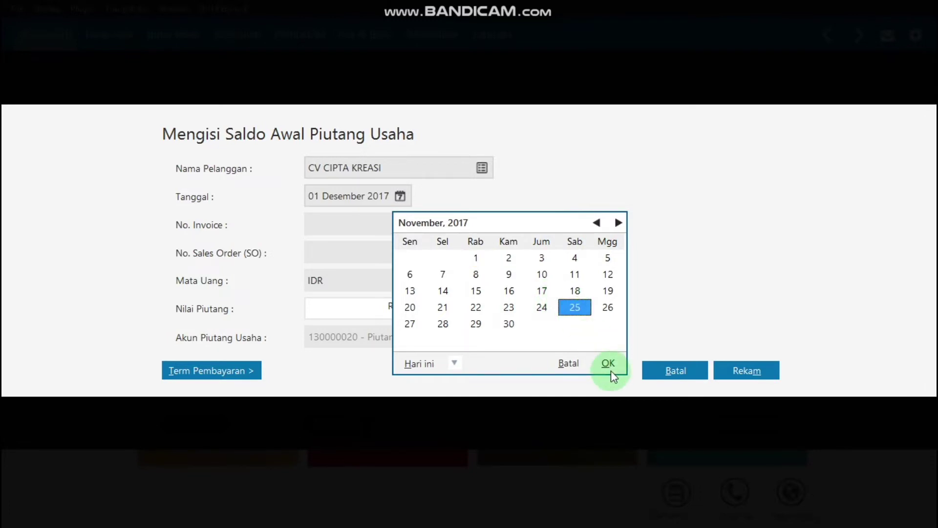
{"action": "left_click", "coordinate": [321, 222]}
{"action": "type", "text": "INV-"}
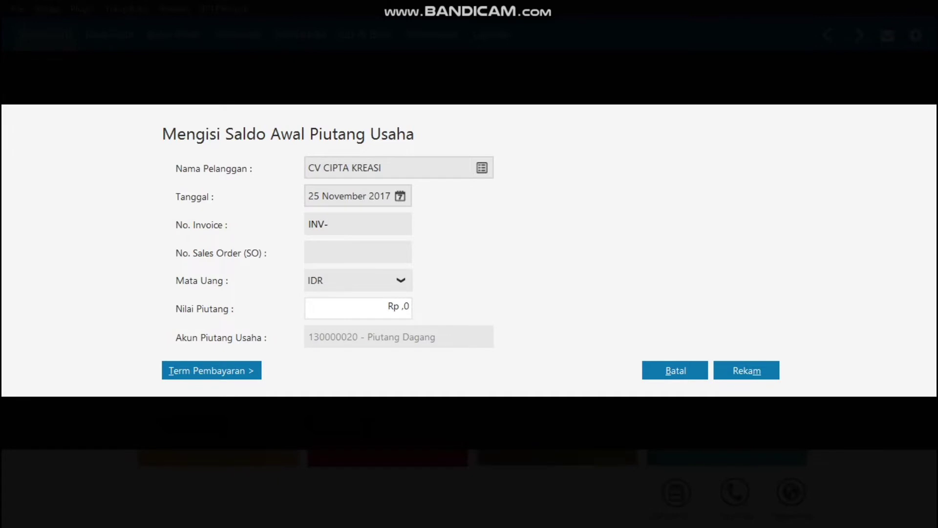
{"action": "type", "text": "03"}
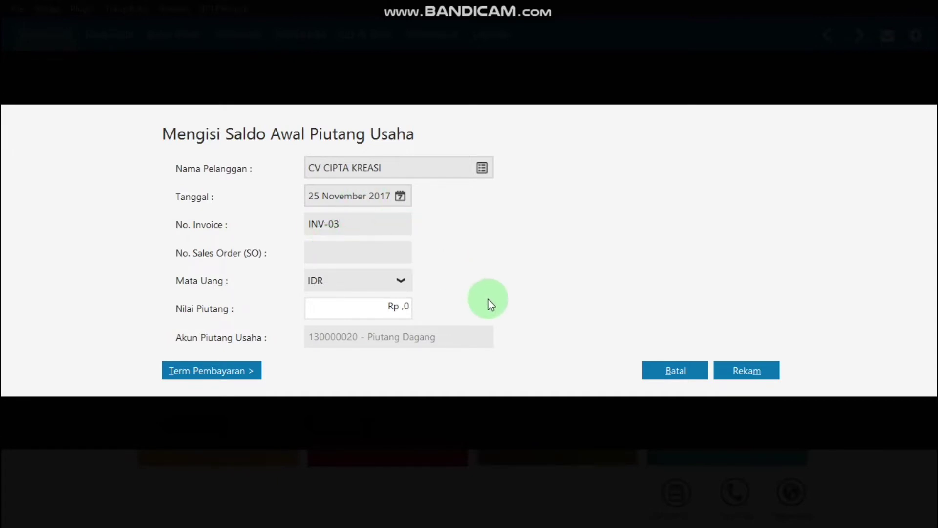
- Set the receivable amount (Nilai Piutang) for CV CIPTA KREASI to Rp 850.000, save the entry and close the opening receivables list
{"action": "left_click", "coordinate": [398, 306]}
{"action": "type", "text": "8"}
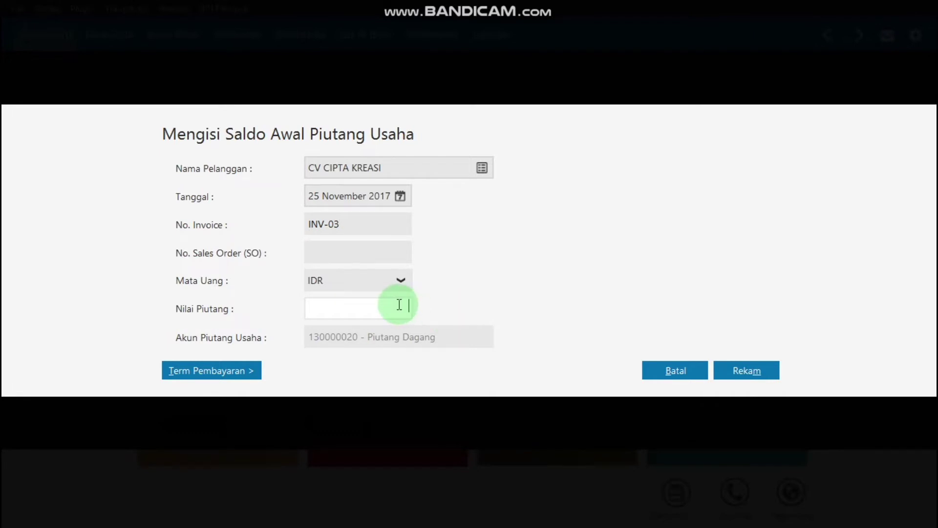
{"action": "type", "text": "50000"}
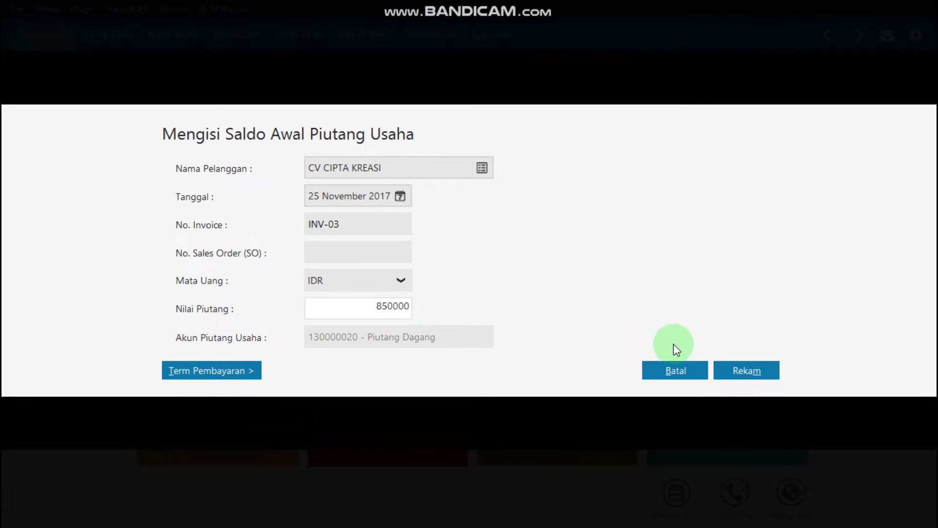
{"action": "left_click", "coordinate": [738, 365]}
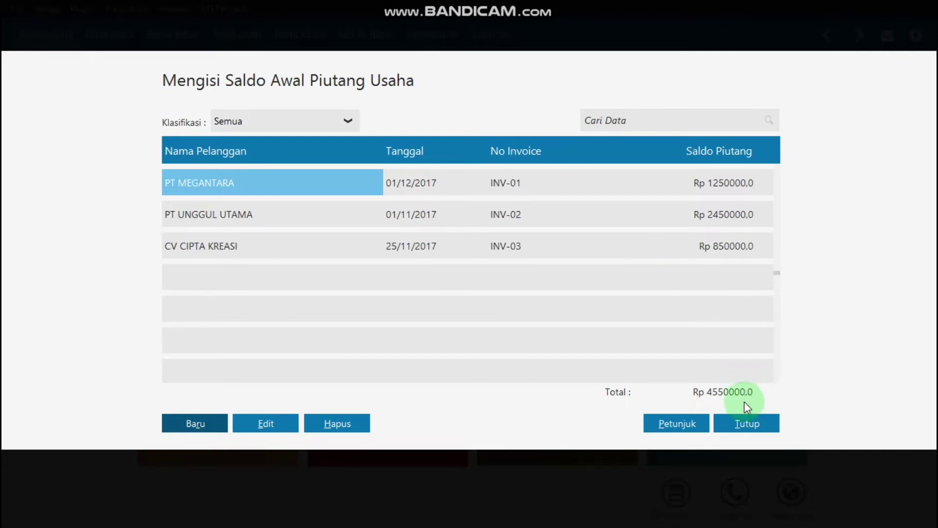
{"action": "left_click", "coordinate": [749, 424]}
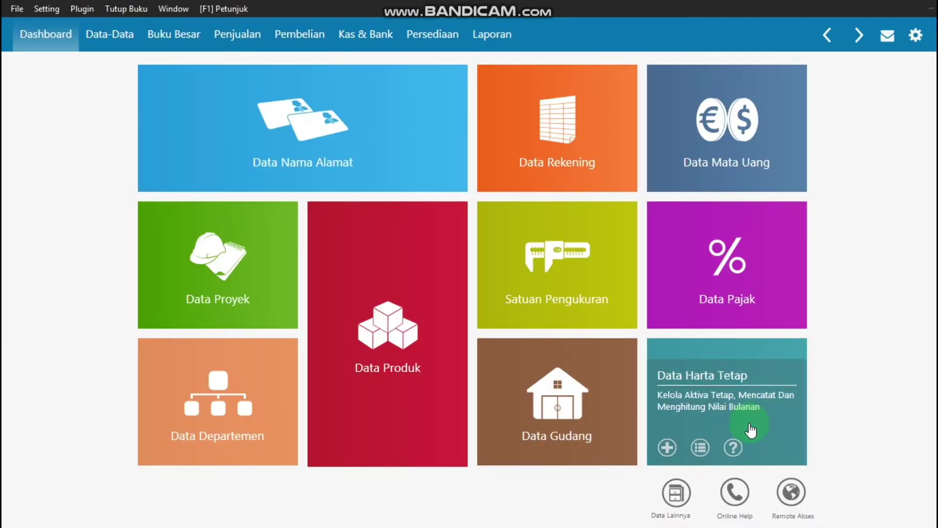
{"action": "mouse_move", "coordinate": [719, 326]}
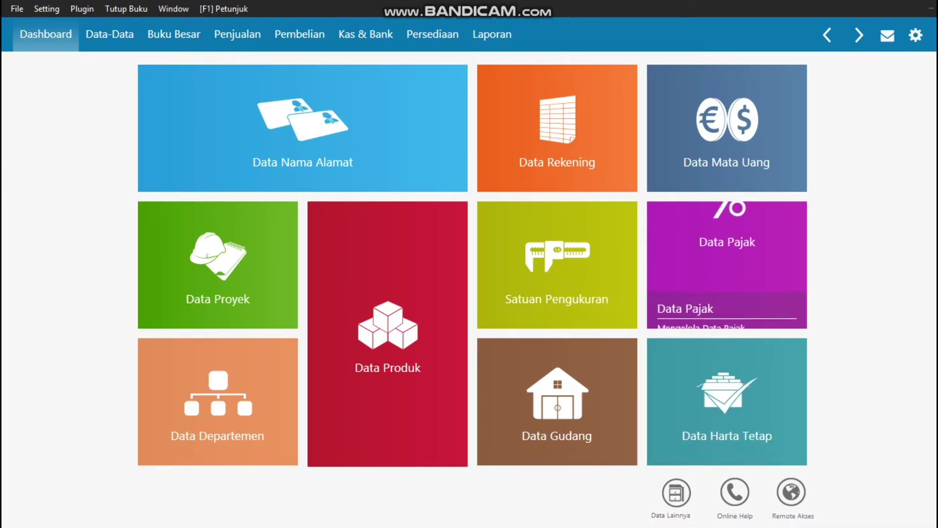
{"action": "left_click", "coordinate": [930, 9]}
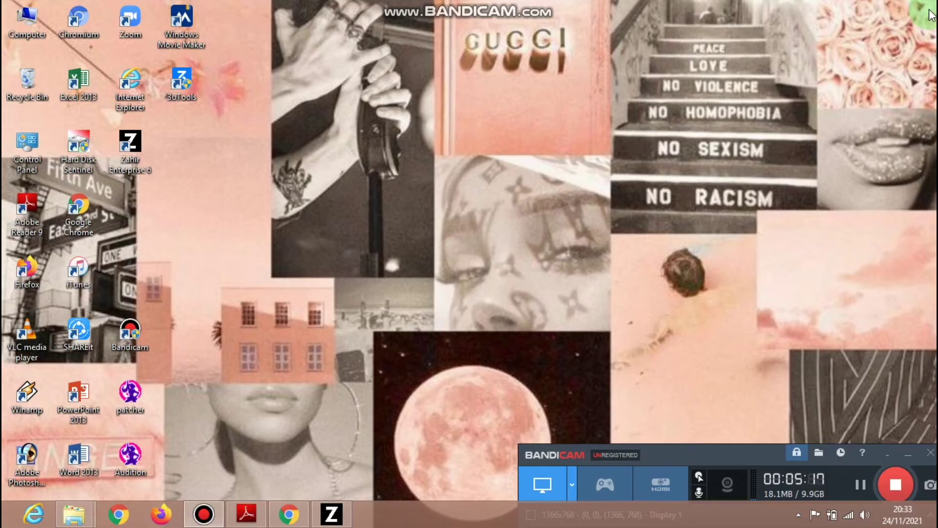
{"action": "left_click", "coordinate": [330, 515]}
{"action": "mouse_move", "coordinate": [419, 277]}
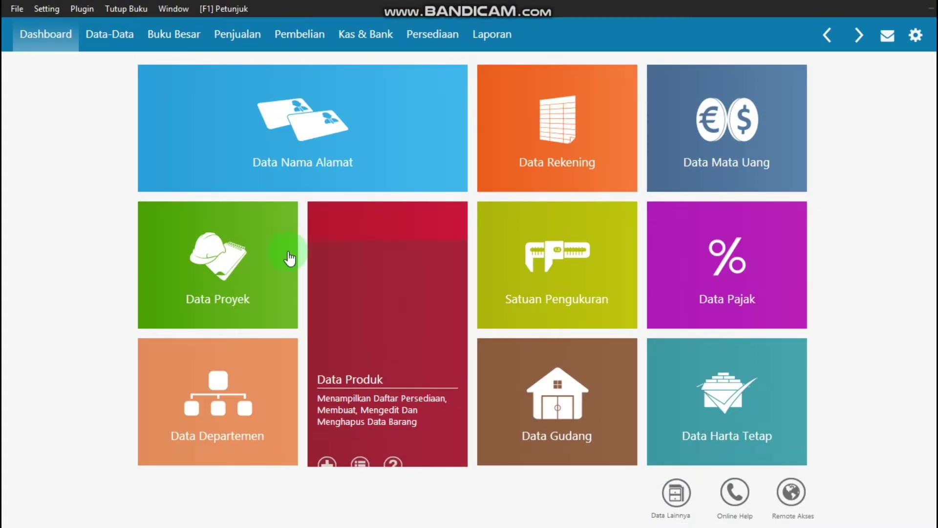
- Start a new name and address record (Data Nama Alamat) and enter PT SINAR ELEKTRO as the company name
{"action": "mouse_move", "coordinate": [310, 143]}
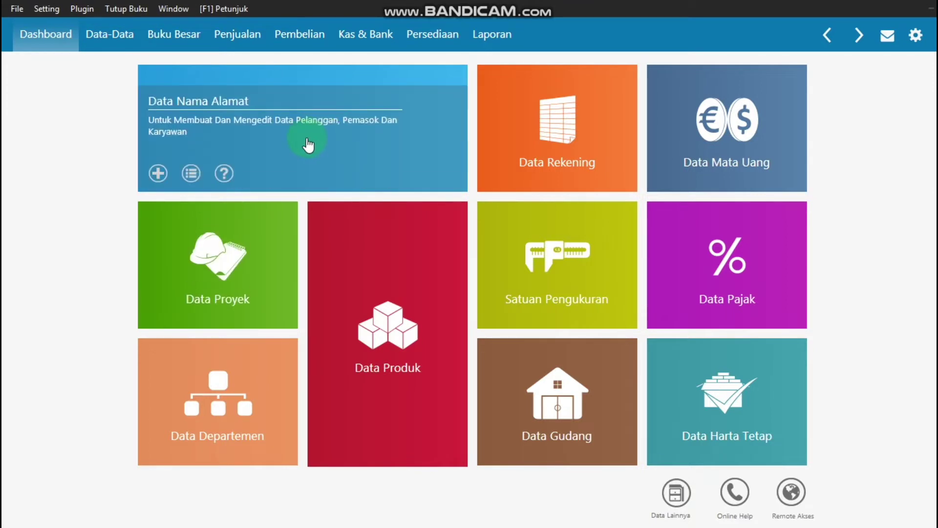
{"action": "left_click", "coordinate": [159, 173]}
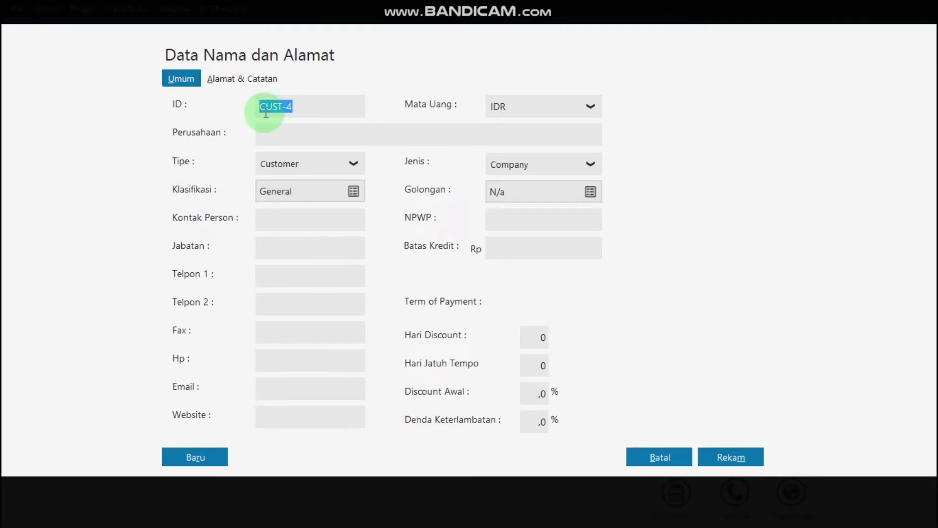
{"action": "left_click", "coordinate": [282, 133]}
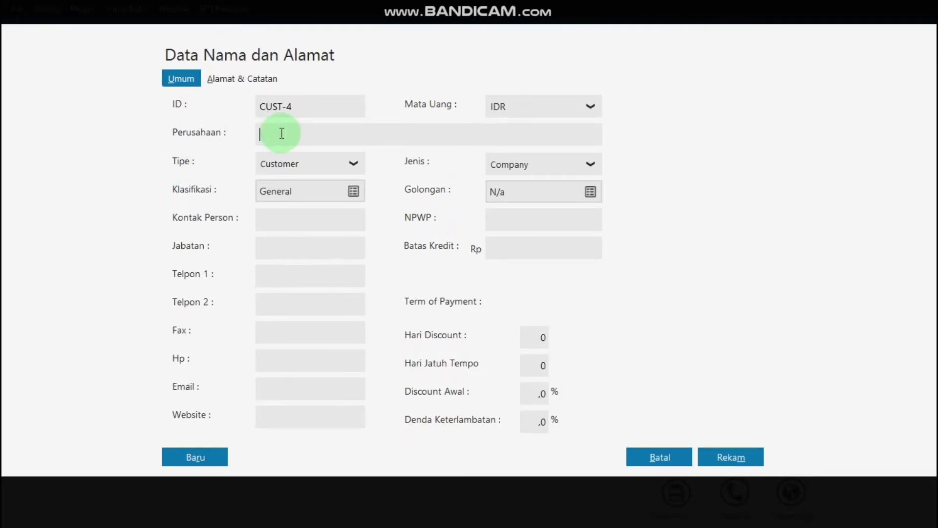
{"action": "type", "text": "PT "}
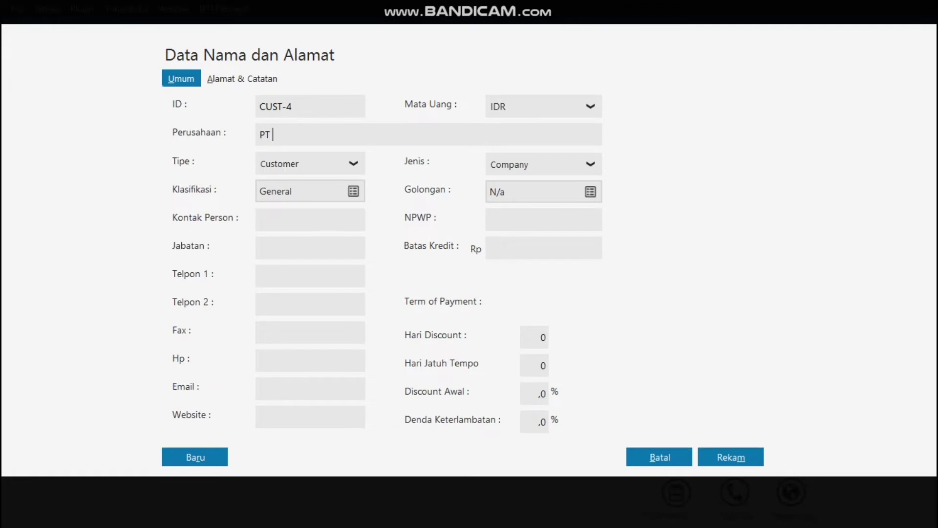
{"action": "type", "text": "SINAR ELEKTRONIK"}
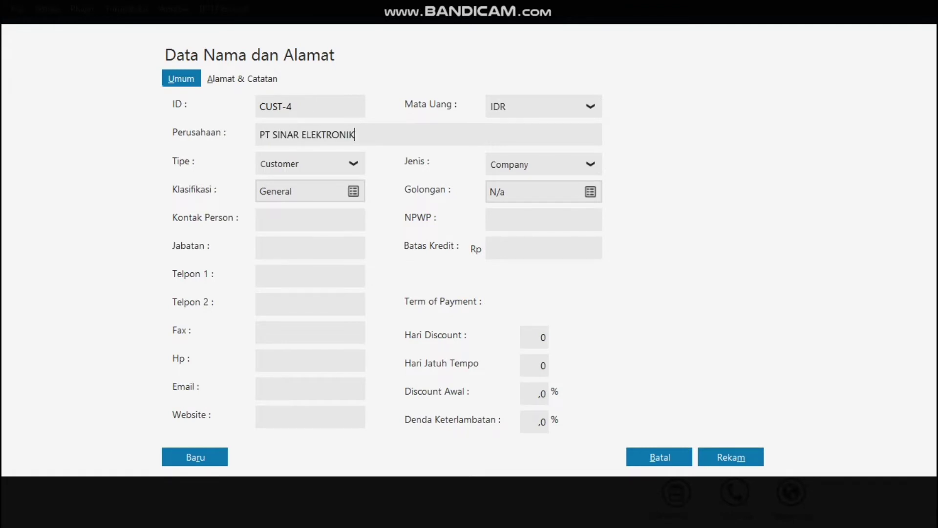
{"action": "key", "text": "BackSpace"}
{"action": "key", "text": "BackSpace"}
{"action": "key", "text": "BackSpace"}
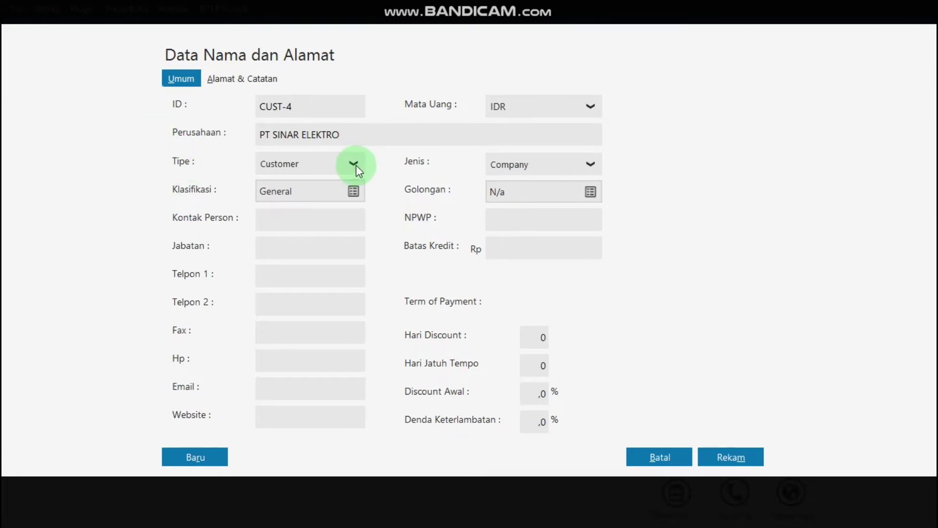
- Set the type (Tipe) of the PT SINAR ELEKTRO record to Vendor and save it
{"action": "left_click", "coordinate": [354, 165]}
{"action": "left_click", "coordinate": [306, 210]}
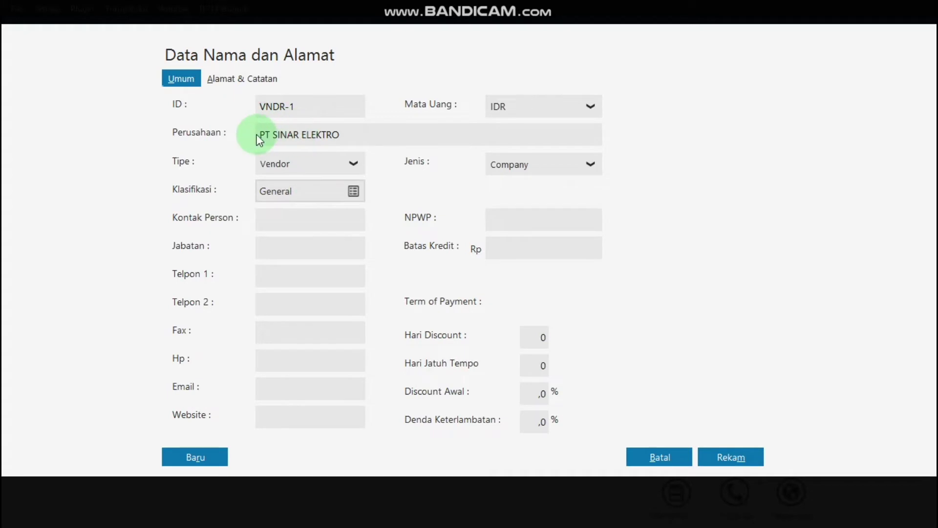
{"action": "left_click", "coordinate": [721, 461]}
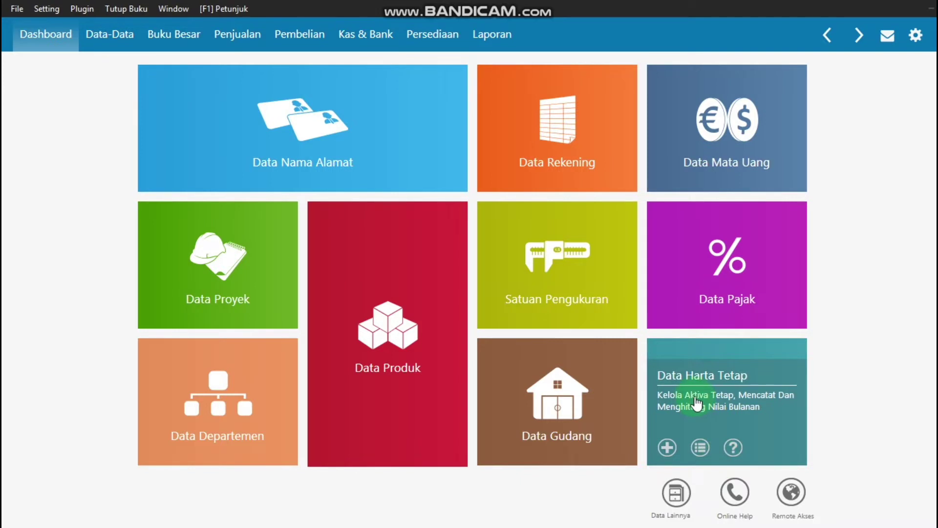
- Add CV RIUNG JAYA as a new name and address record of type Vendor and save it
{"action": "mouse_move", "coordinate": [178, 183]}
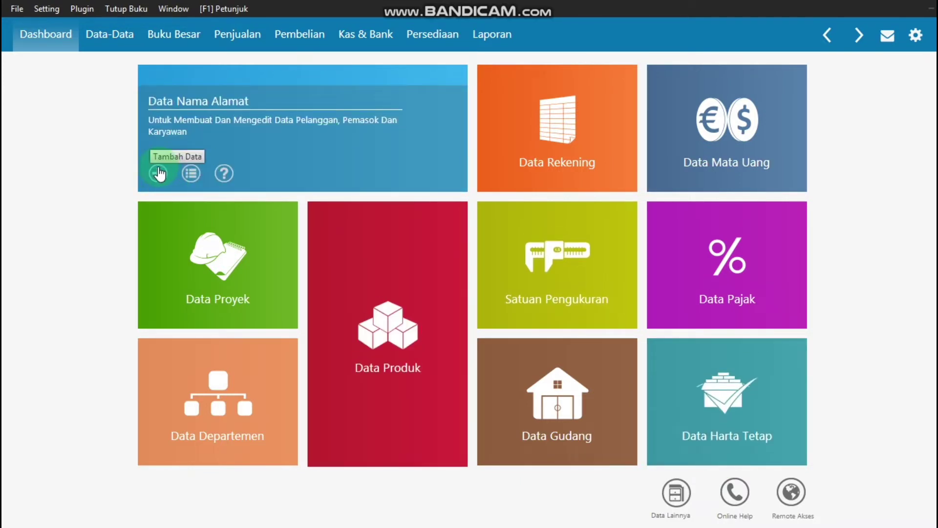
{"action": "left_click", "coordinate": [159, 173]}
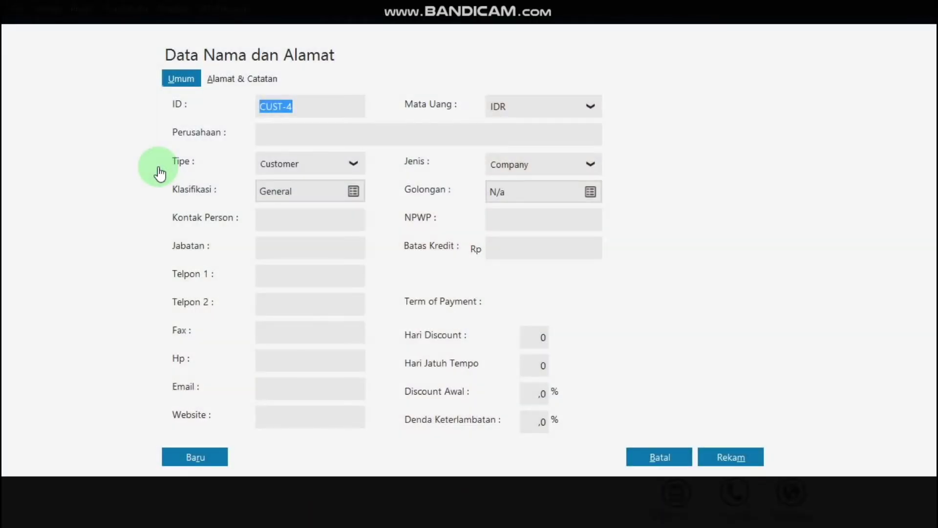
{"action": "left_click", "coordinate": [283, 136]}
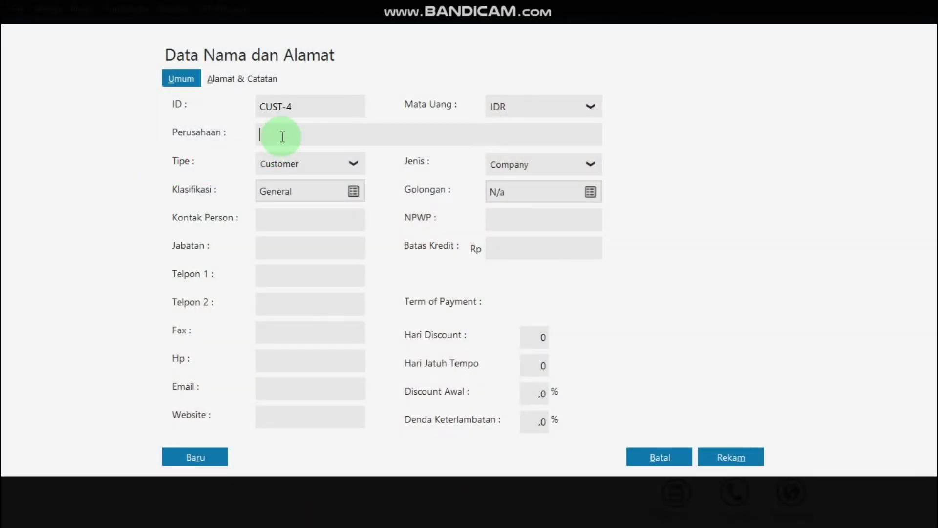
{"action": "type", "text": "CV "}
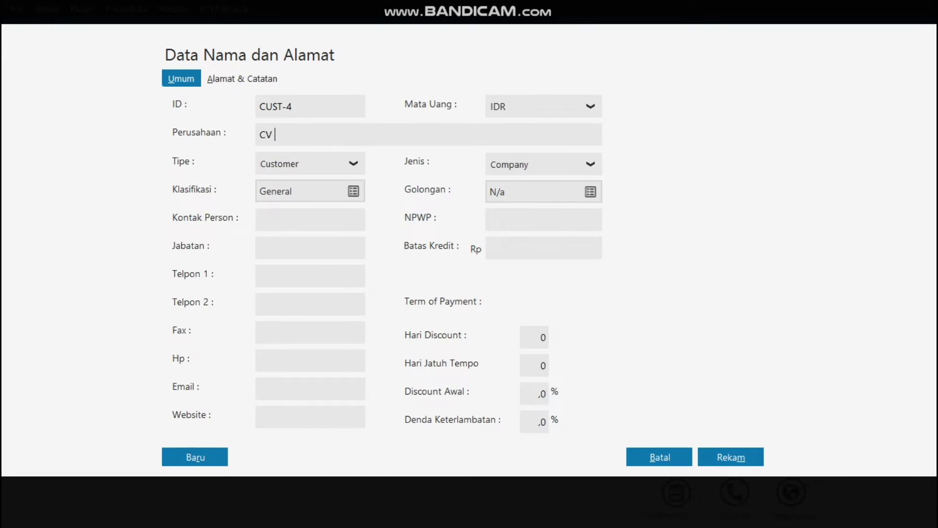
{"action": "type", "text": "RIUNG JAYA"}
{"action": "left_click", "coordinate": [356, 165]}
{"action": "left_click", "coordinate": [307, 209]}
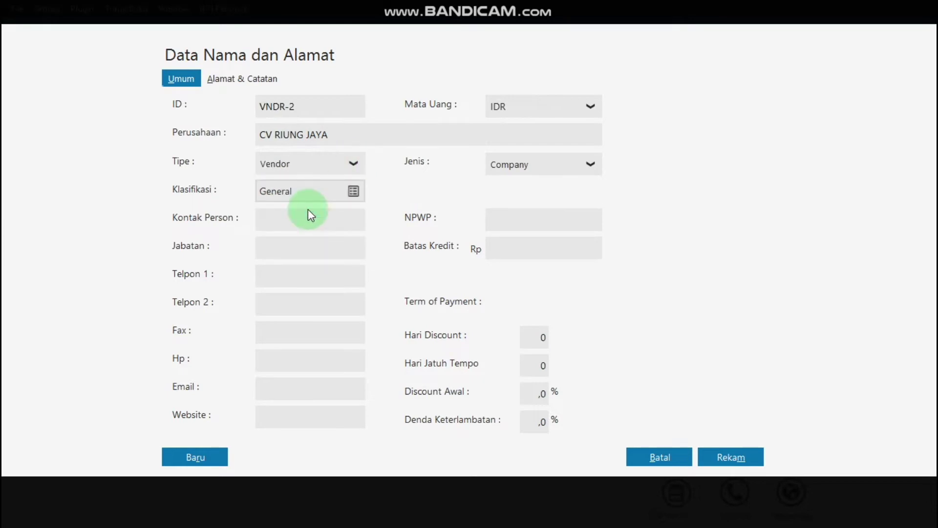
{"action": "left_click", "coordinate": [733, 458]}
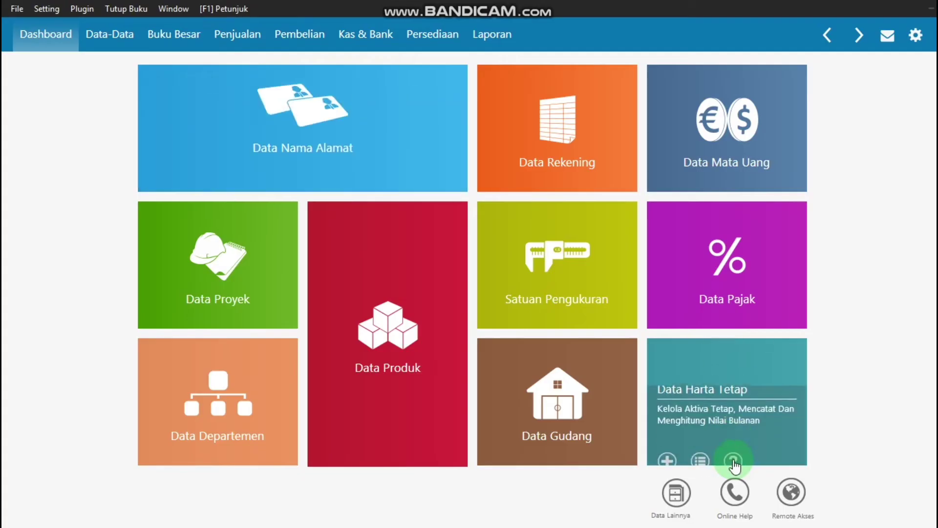
- Add CV CIPTA KREASI as a new name and address record (Data Nama Alamat) of type Vendor and save it
{"action": "mouse_move", "coordinate": [220, 170]}
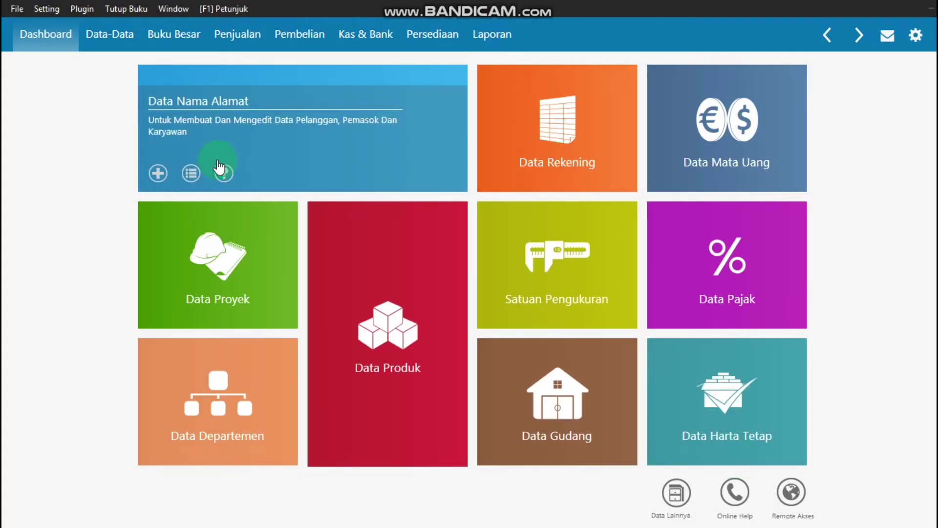
{"action": "left_click", "coordinate": [158, 174]}
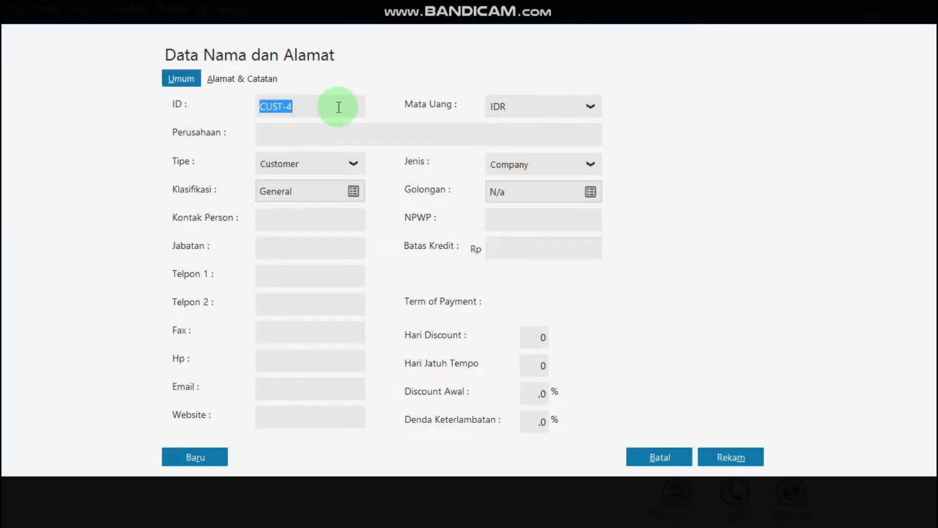
{"action": "left_click", "coordinate": [322, 132]}
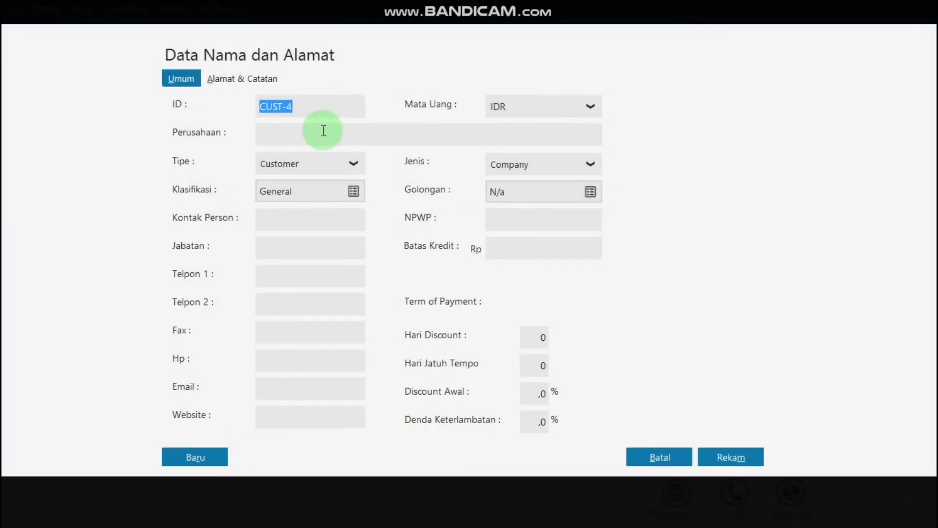
{"action": "type", "text": "CV"}
{"action": "type", "text": "CIPTA KREASI"}
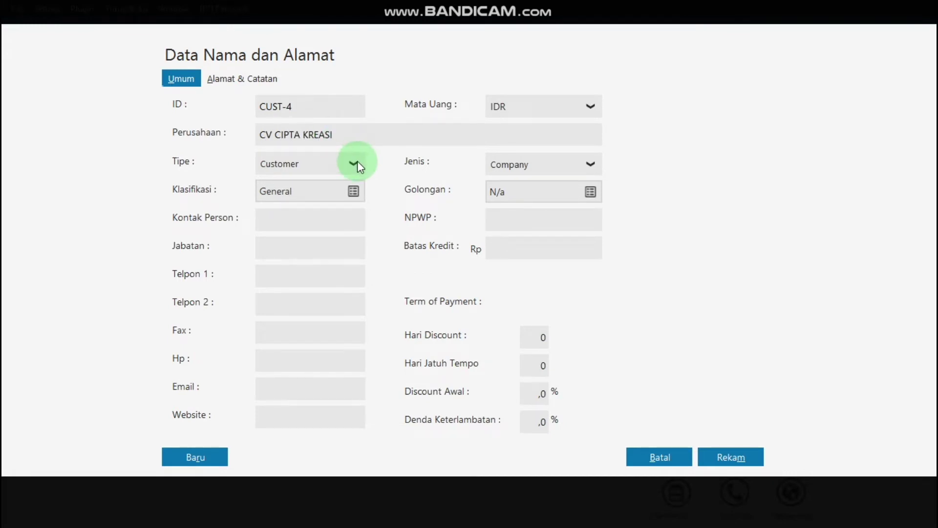
{"action": "left_click", "coordinate": [355, 163]}
{"action": "left_click", "coordinate": [328, 209]}
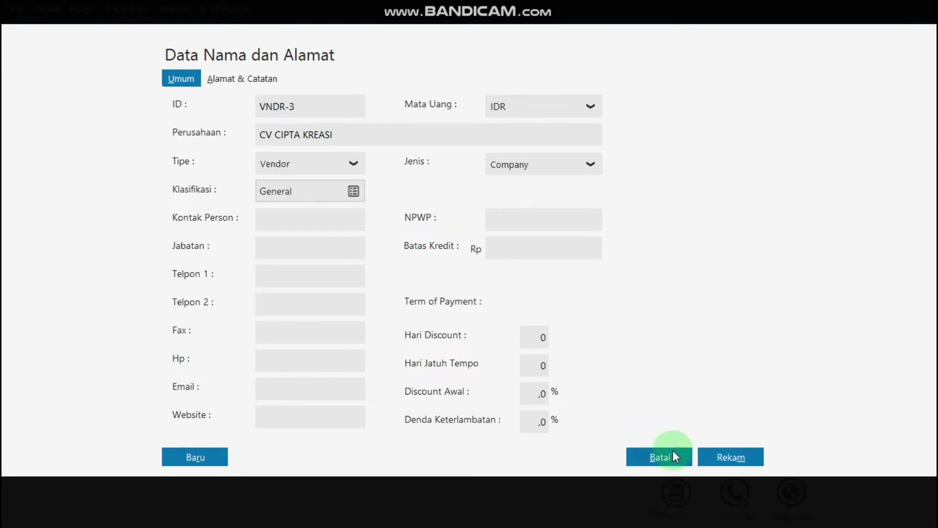
{"action": "left_click", "coordinate": [728, 457]}
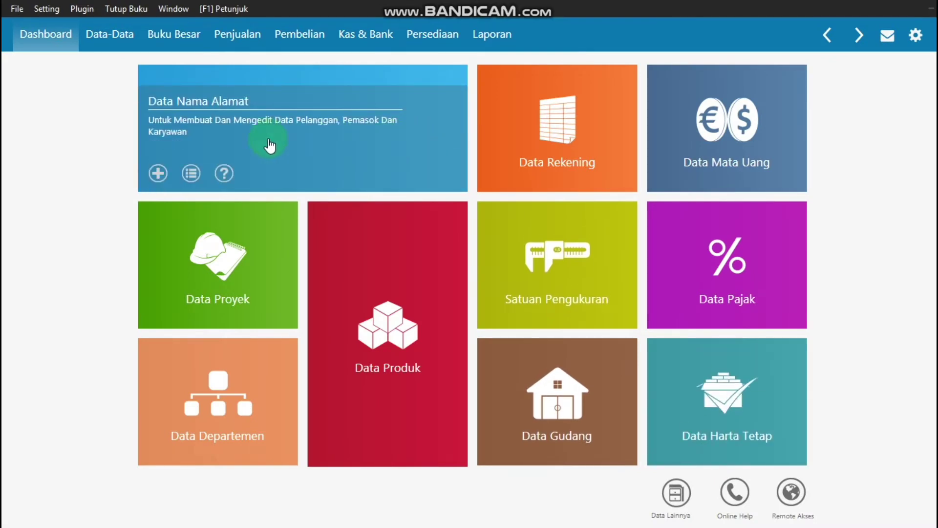
- Start a new opening payables entry (Saldo Awal Hutang Usaha) with PT SINAR ELEKTRO as the supplier
{"action": "left_click", "coordinate": [46, 8]}
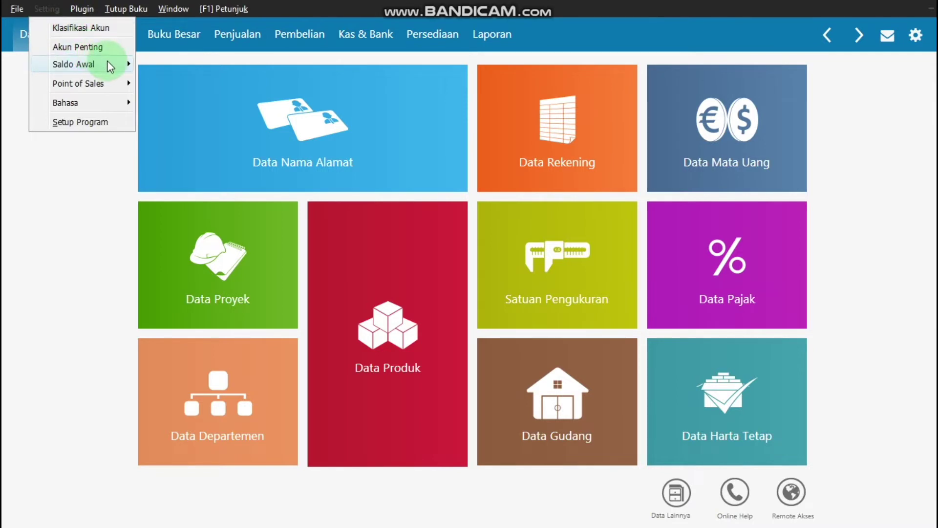
{"action": "mouse_move", "coordinate": [107, 63]}
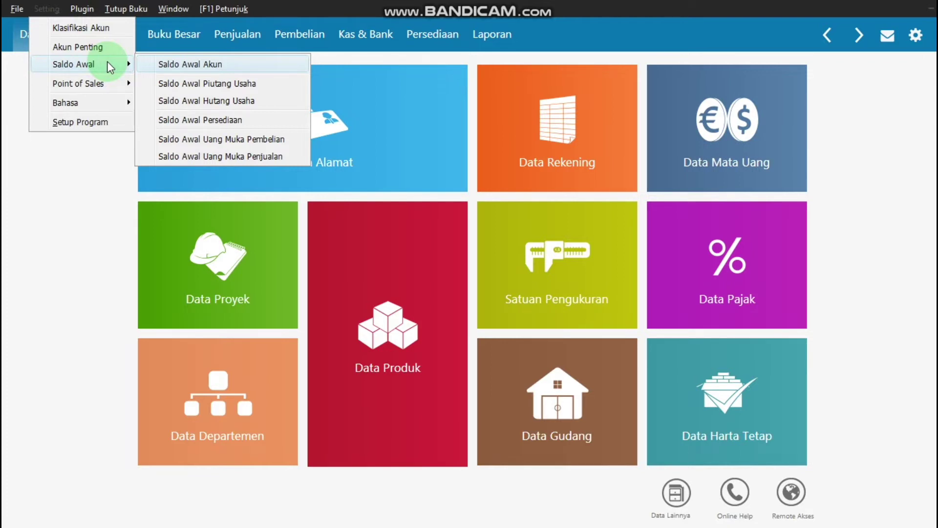
{"action": "left_click", "coordinate": [191, 104]}
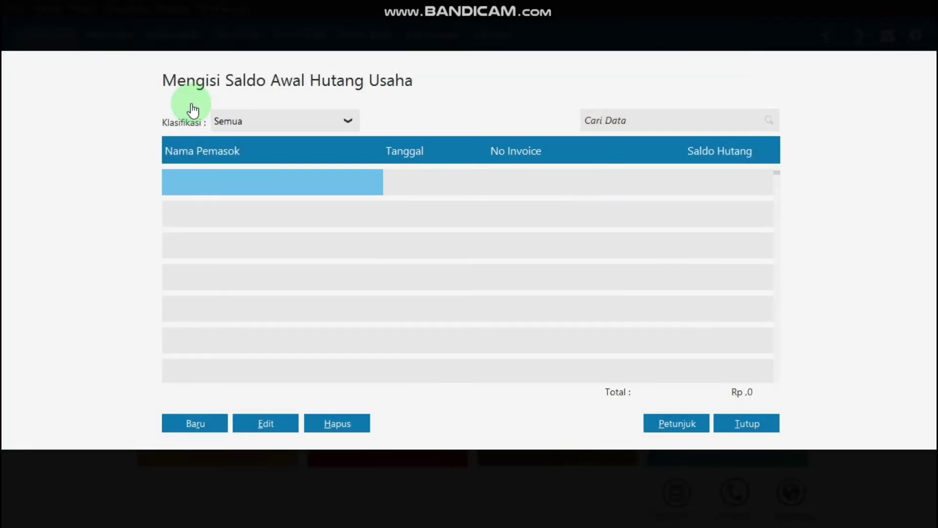
{"action": "left_click", "coordinate": [189, 423]}
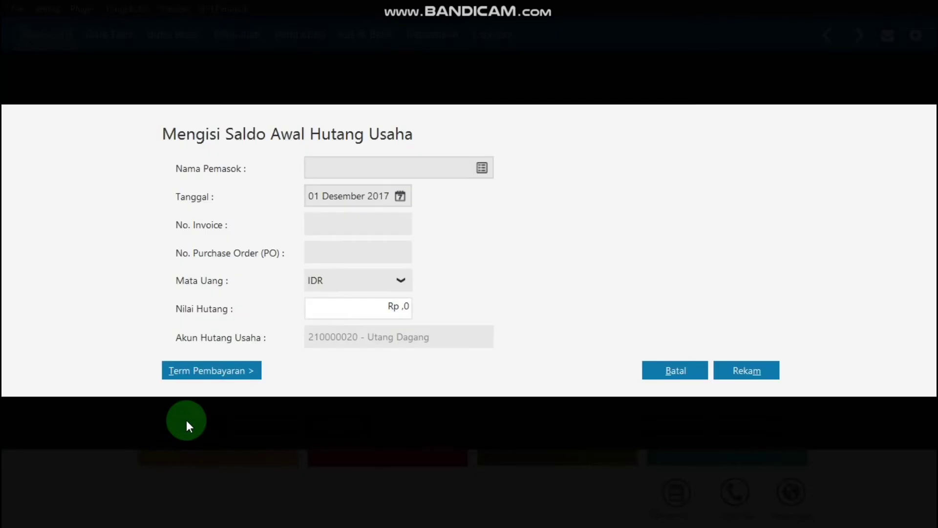
{"action": "left_click", "coordinate": [324, 175]}
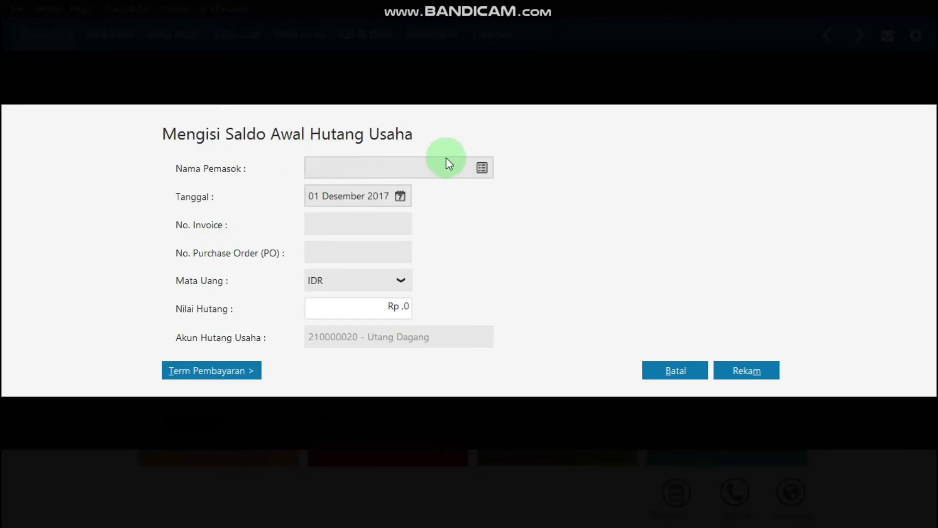
{"action": "left_click", "coordinate": [482, 168]}
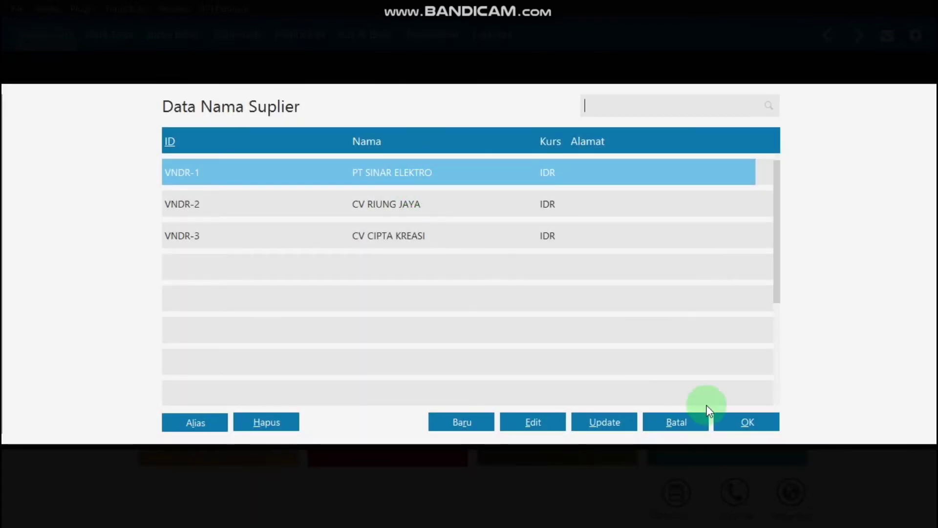
{"action": "left_click", "coordinate": [731, 421]}
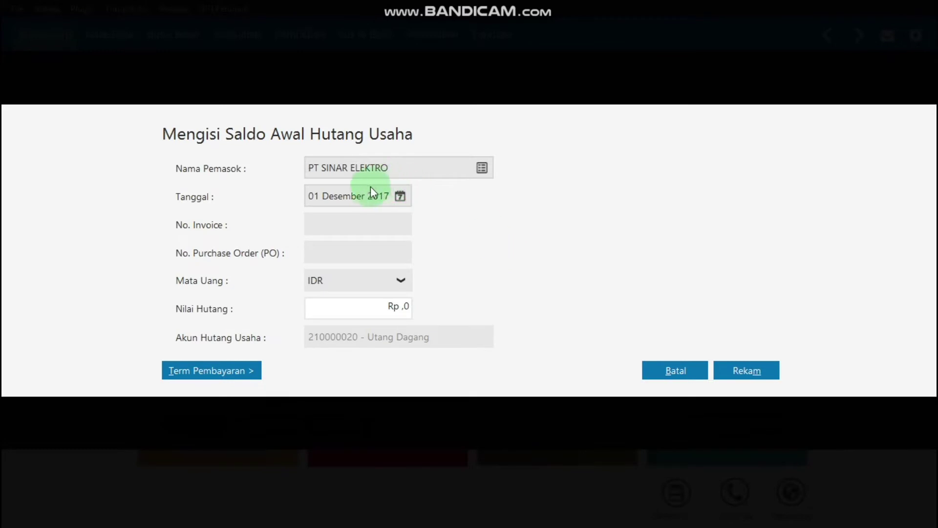
- Date the PT SINAR ELEKTRO payable 04 Desember 2017 and enter INV-01 as its invoice number
{"action": "left_click", "coordinate": [402, 196]}
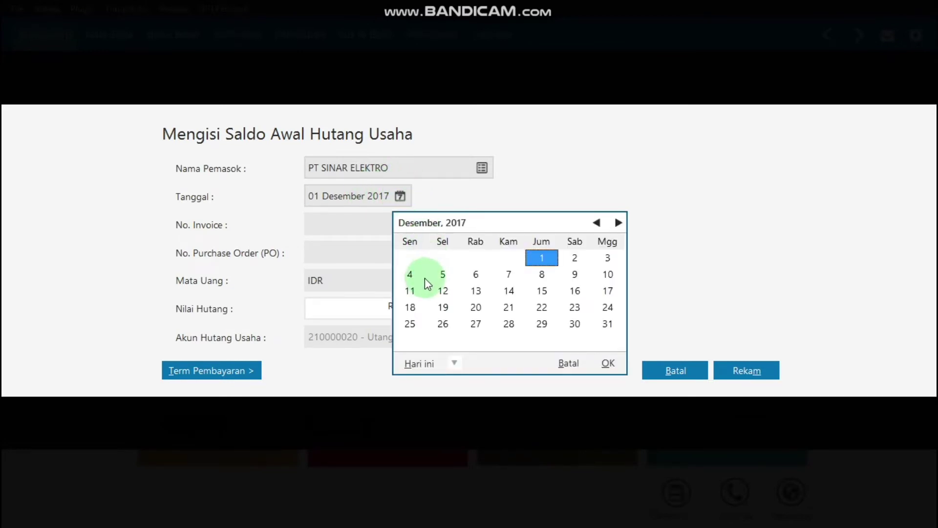
{"action": "left_click", "coordinate": [409, 274]}
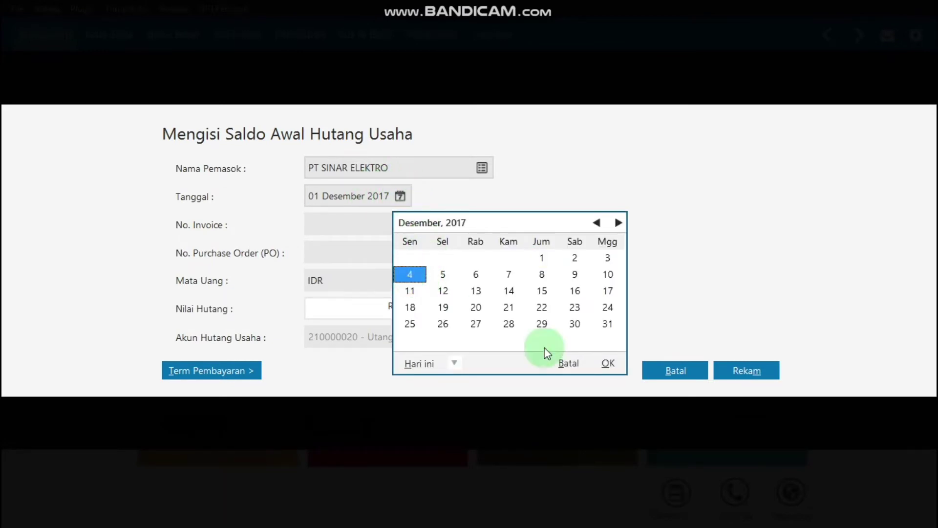
{"action": "left_click", "coordinate": [608, 364]}
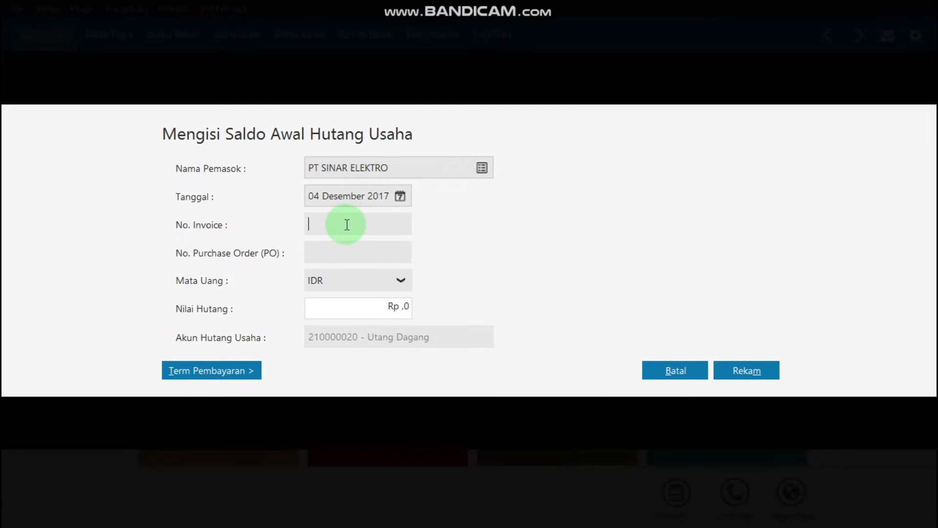
{"action": "type", "text": "INV-01"}
- Set the payable amount (Nilai Hutang) for PT SINAR ELEKTRO to Rp 10.000.000 and save the entry
{"action": "left_click", "coordinate": [405, 307]}
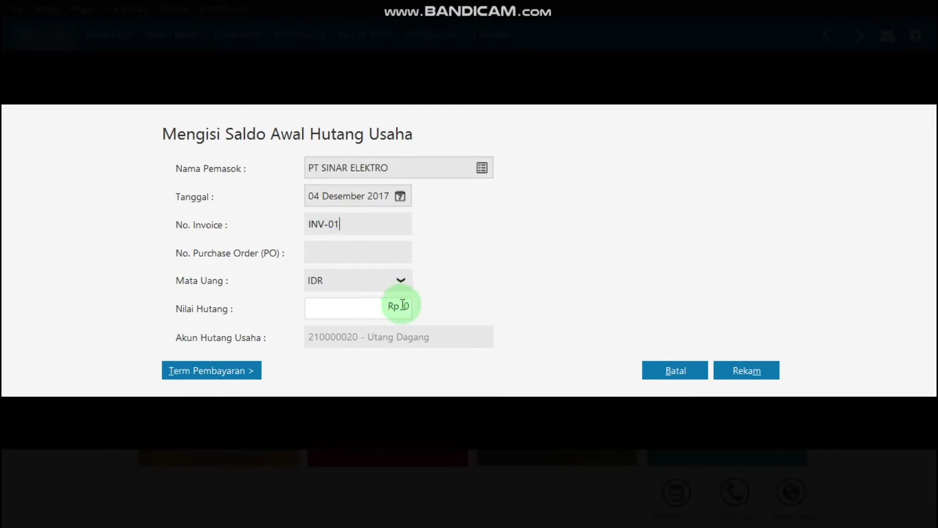
{"action": "type", "text": "1"}
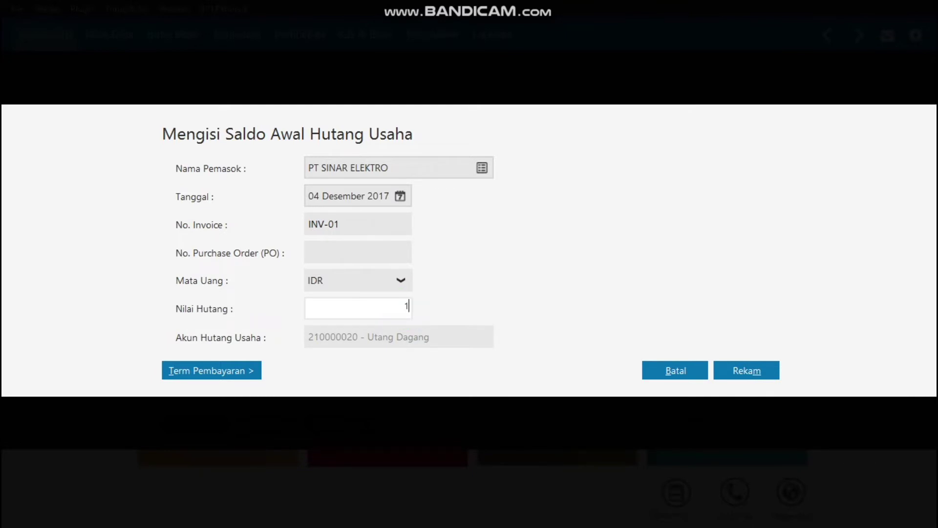
{"action": "type", "text": "0000000"}
{"action": "left_click", "coordinate": [364, 254]}
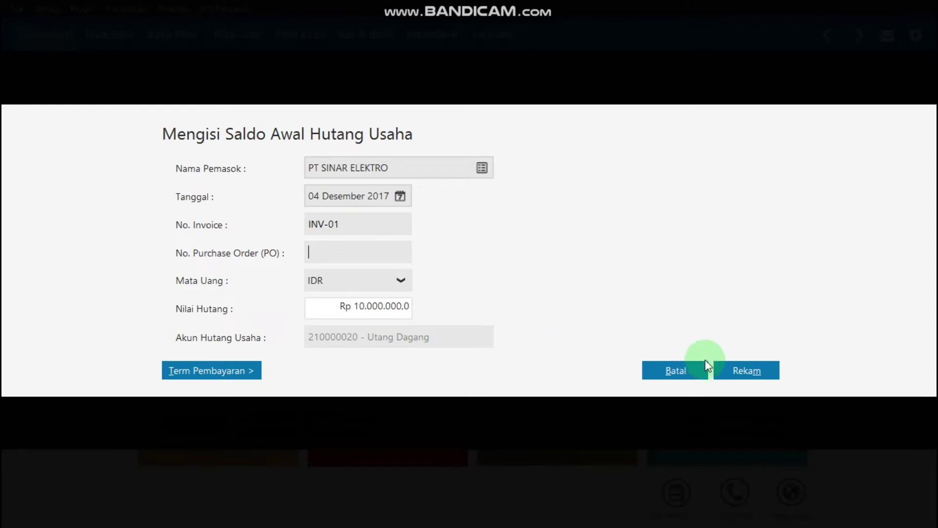
{"action": "left_click", "coordinate": [732, 365]}
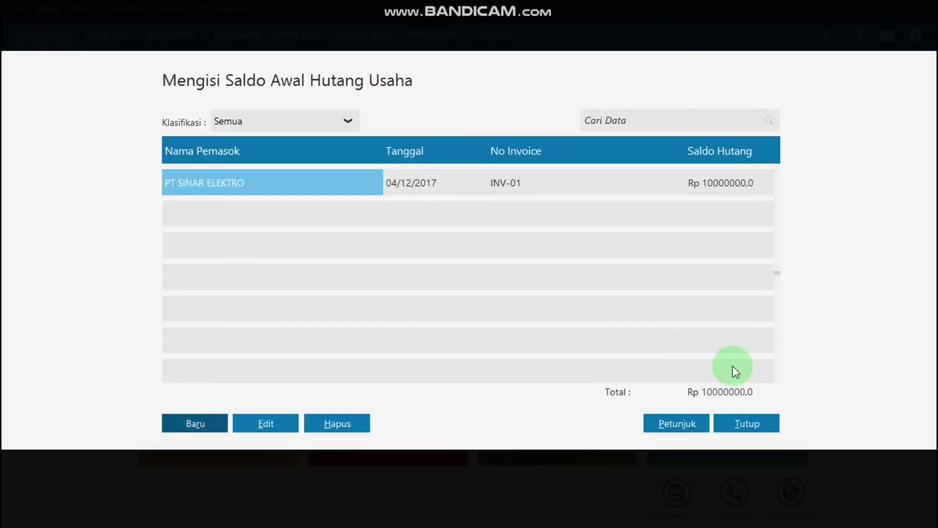
- Start another opening payables entry and choose CV RIUNG JAYA as the supplier
{"action": "left_click", "coordinate": [195, 423]}
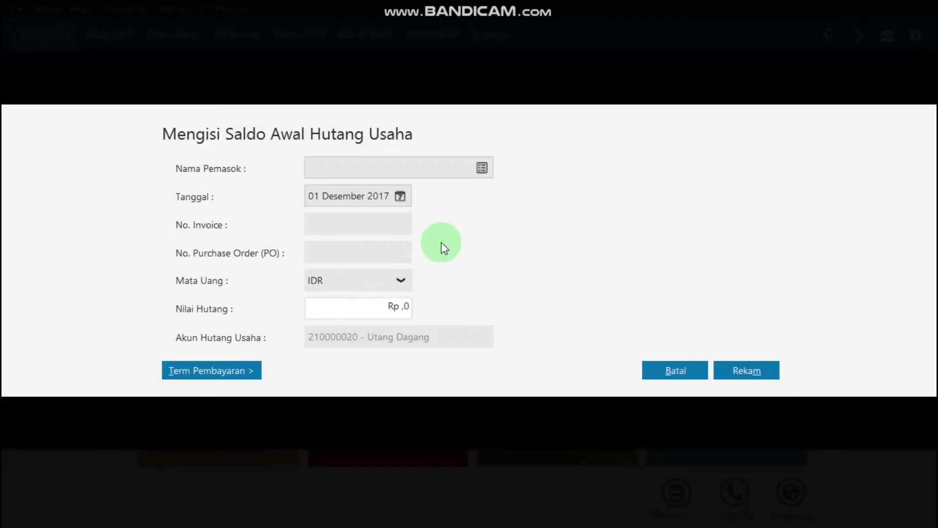
{"action": "left_click", "coordinate": [482, 167]}
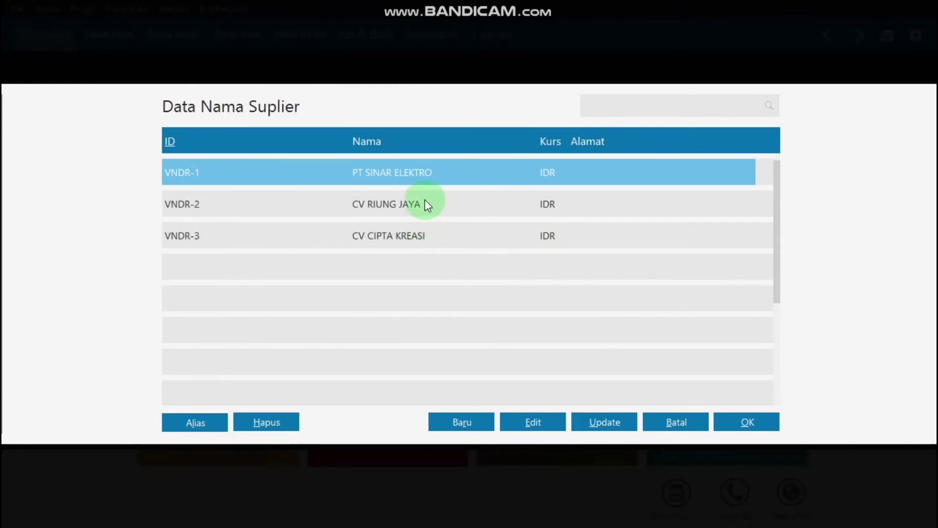
{"action": "left_click", "coordinate": [424, 199]}
{"action": "left_click", "coordinate": [760, 421]}
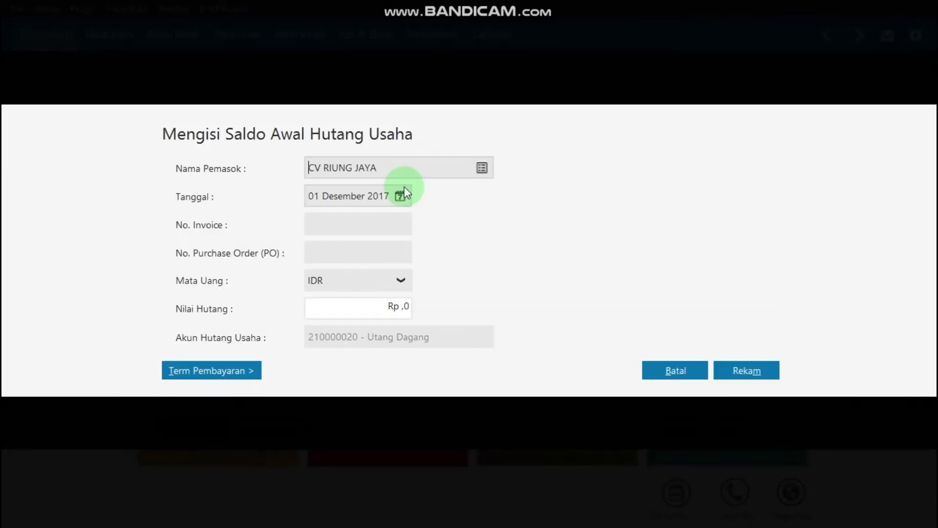
- Date the CV RIUNG JAYA payable 05 November 2017 and enter INV-02 as its invoice number
{"action": "left_click", "coordinate": [400, 196]}
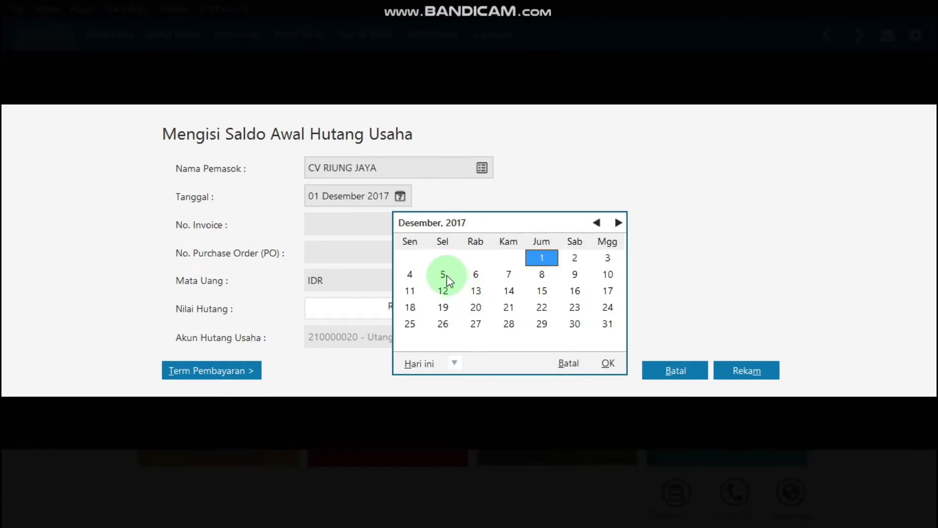
{"action": "left_click", "coordinate": [444, 274]}
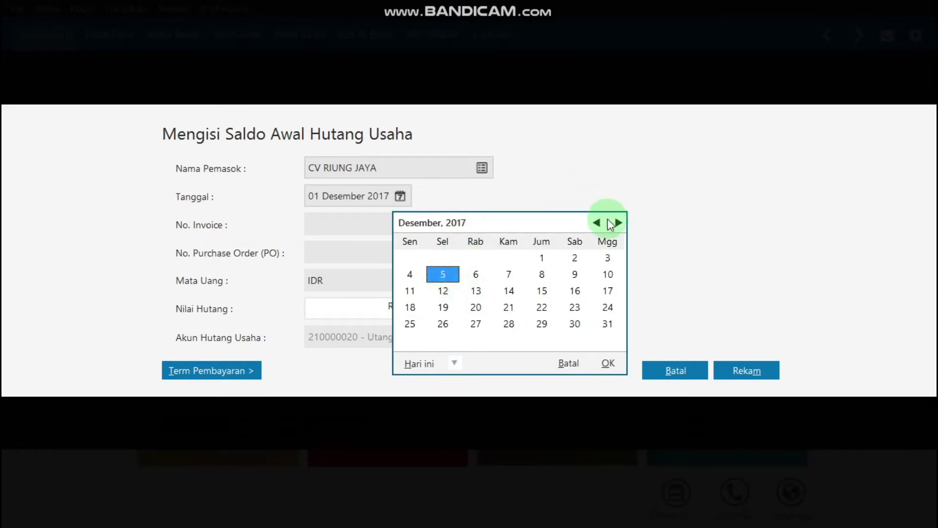
{"action": "left_click", "coordinate": [597, 223]}
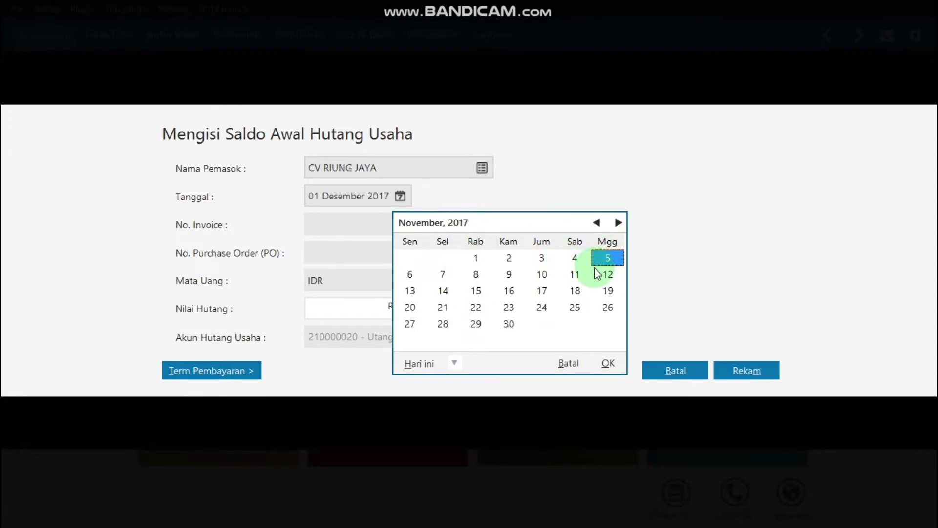
{"action": "left_click", "coordinate": [607, 363]}
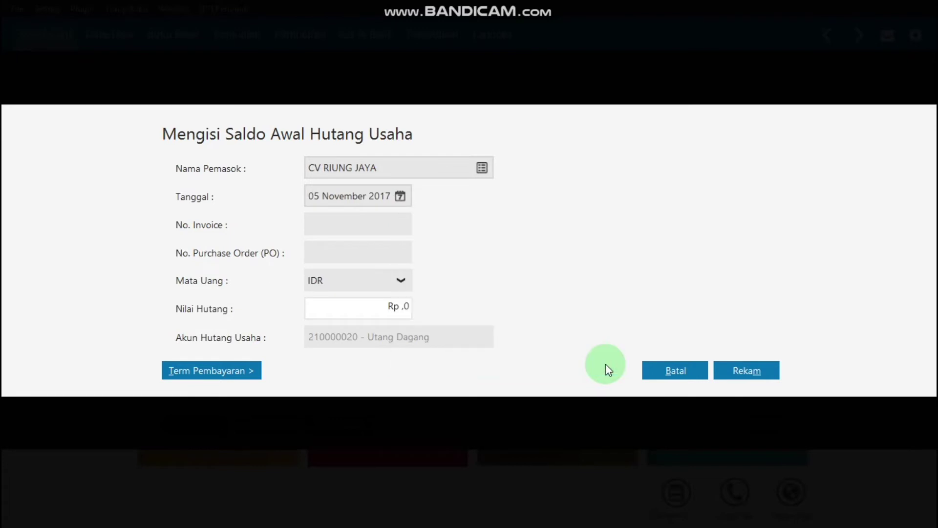
{"action": "left_click", "coordinate": [346, 221]}
{"action": "type", "text": "INV-"}
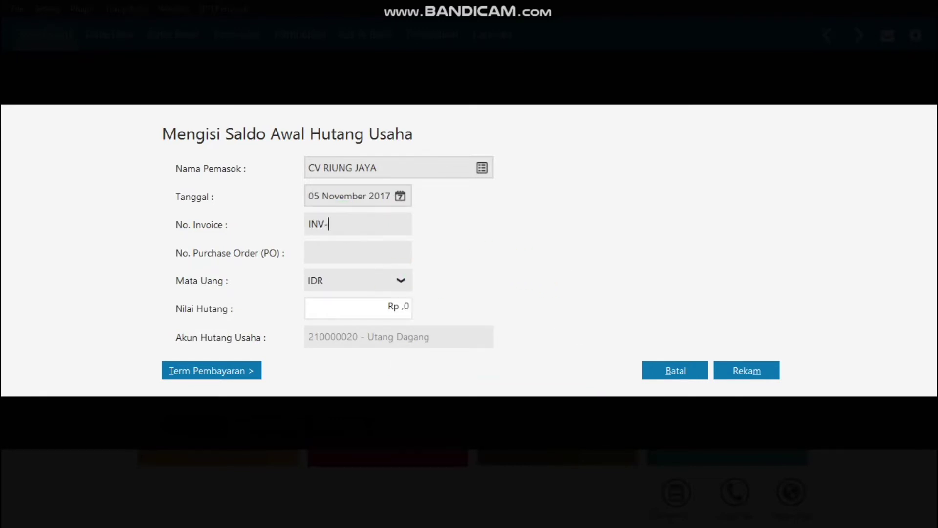
{"action": "type", "text": "02"}
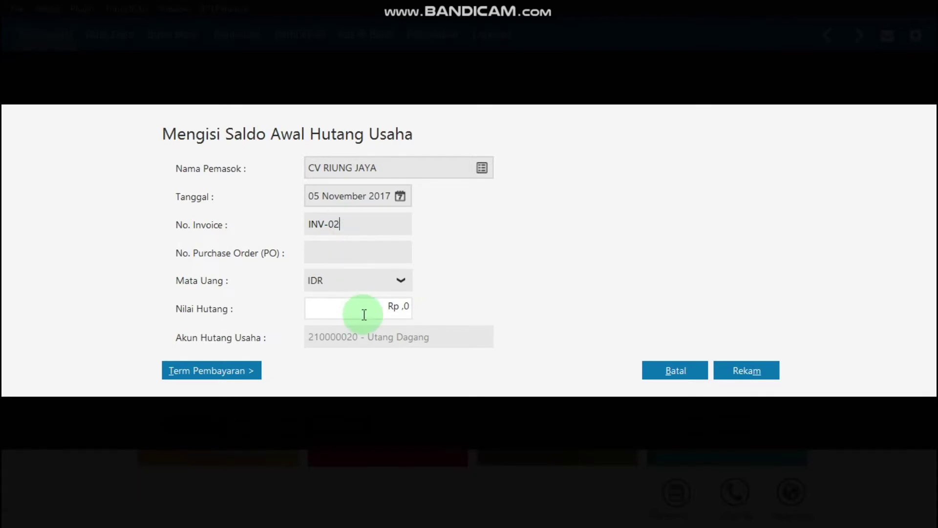
- Set the payable amount (Nilai Hutang) for CV RIUNG JAYA to Rp 6.025.000 and save the entry
{"action": "left_click", "coordinate": [395, 306]}
{"action": "type", "text": "6"}
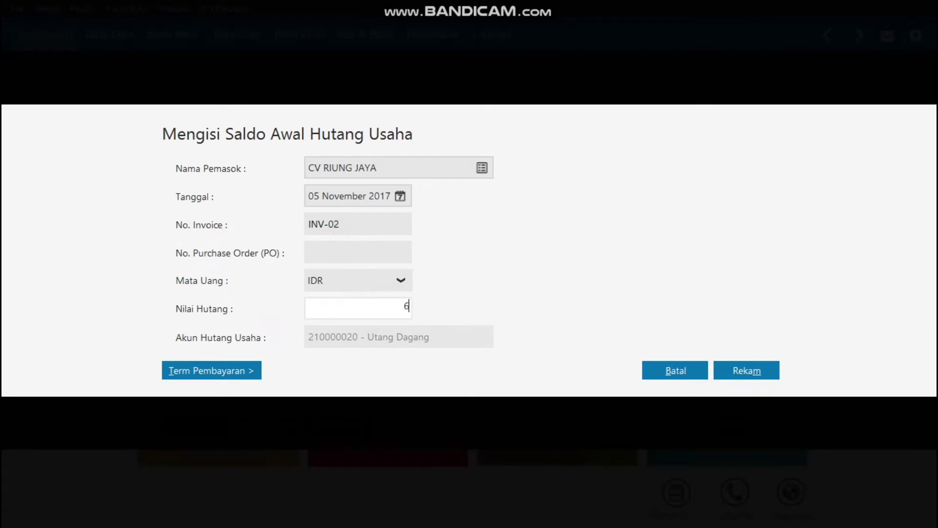
{"action": "type", "text": "025000"}
{"action": "left_click", "coordinate": [350, 252]}
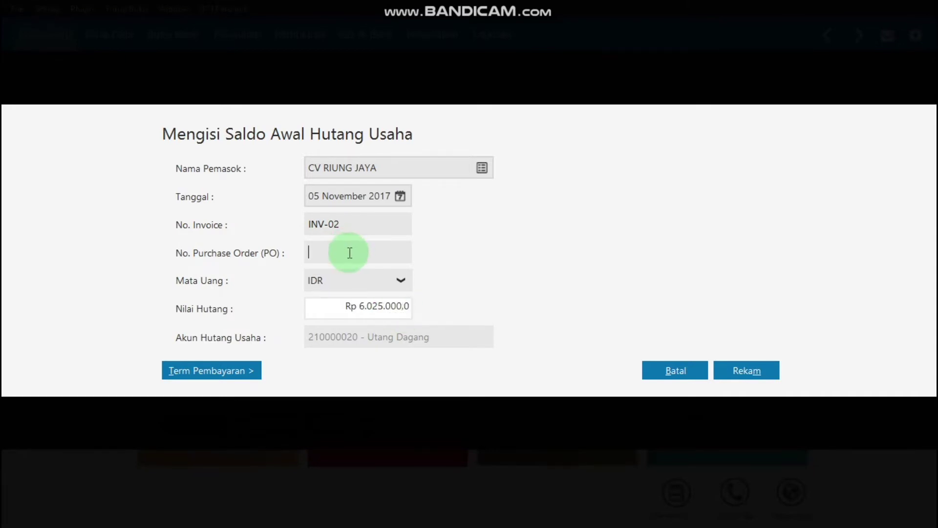
{"action": "left_click", "coordinate": [761, 367]}
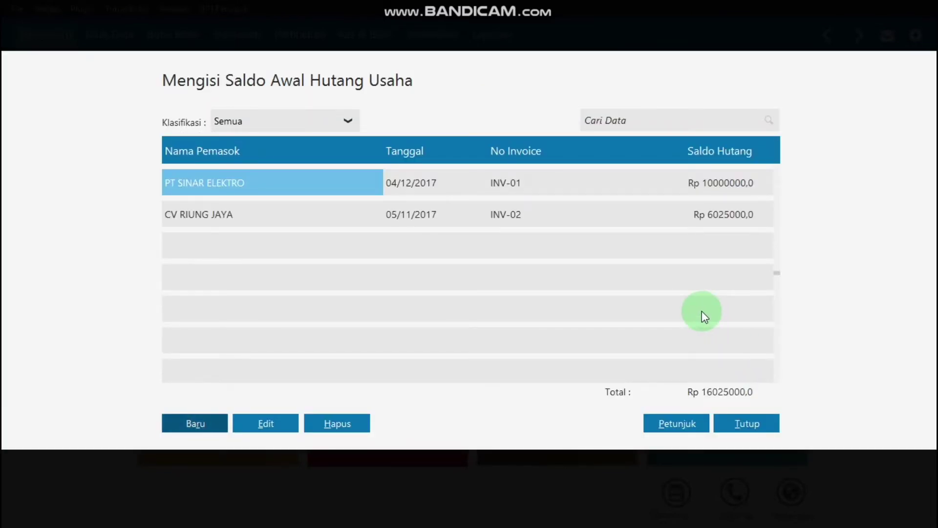
- Create a third opening payables entry with CV CIPTA KREASI as the supplier
{"action": "left_click", "coordinate": [193, 425]}
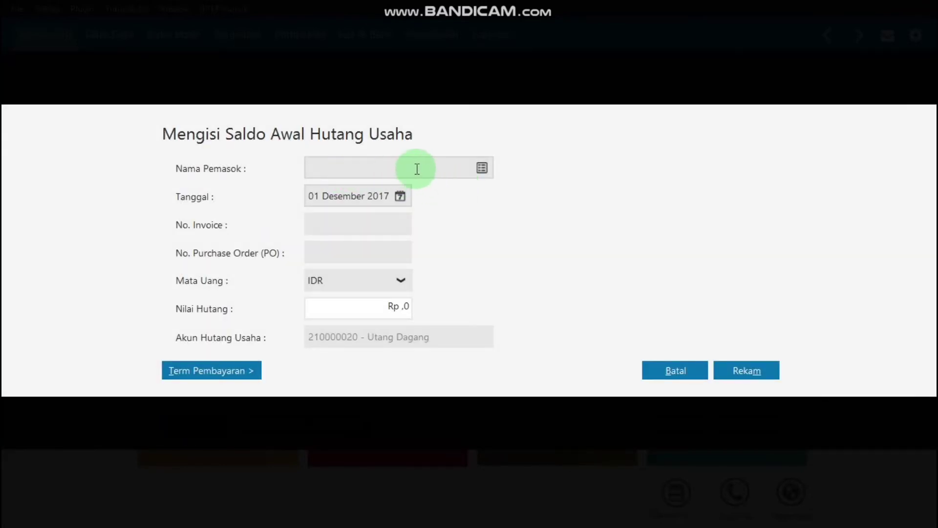
{"action": "left_click", "coordinate": [482, 167]}
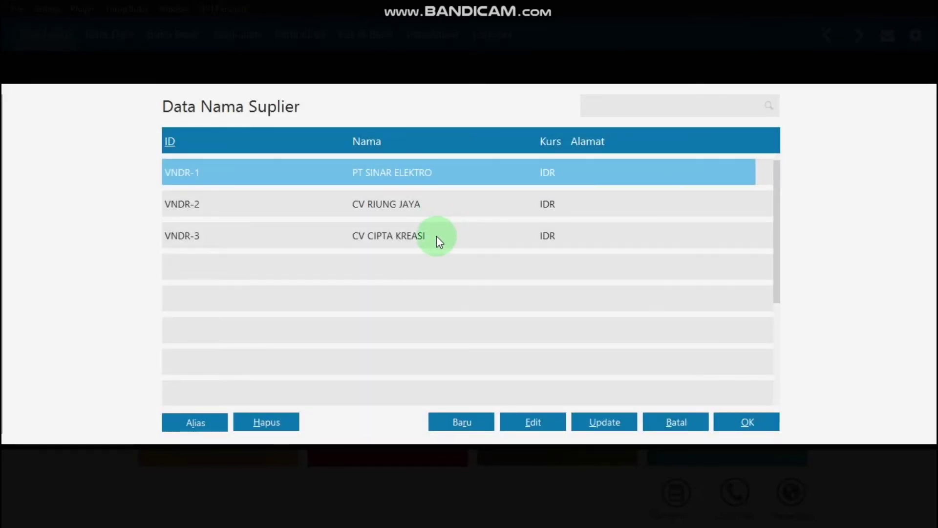
{"action": "left_click", "coordinate": [436, 235]}
{"action": "left_click", "coordinate": [740, 424]}
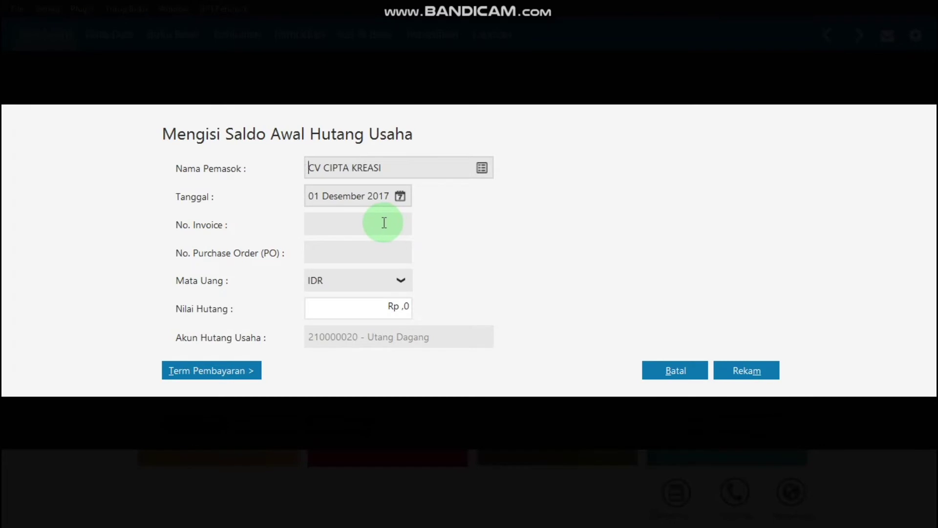
- Date the CV CIPTA KREASI payable 25 November 2017 and enter INV-03 as its invoice number
{"action": "left_click", "coordinate": [400, 196]}
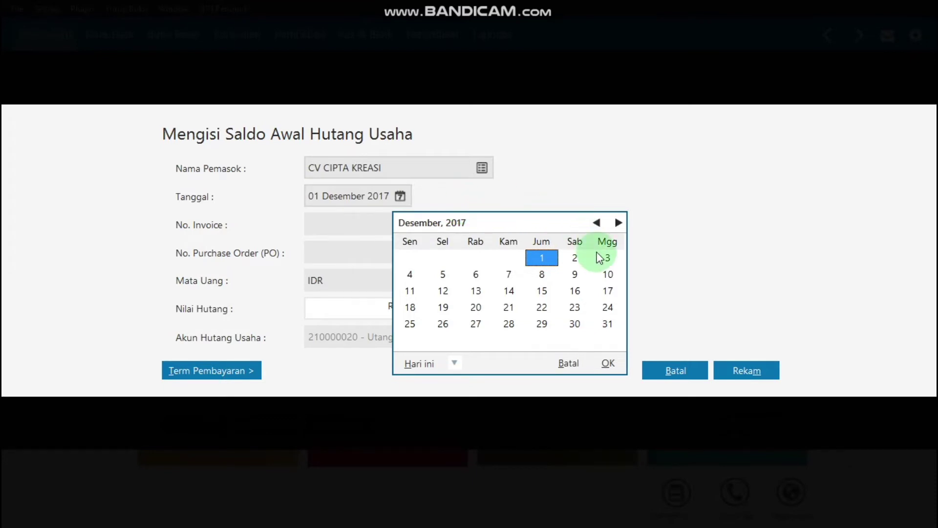
{"action": "left_click", "coordinate": [596, 223]}
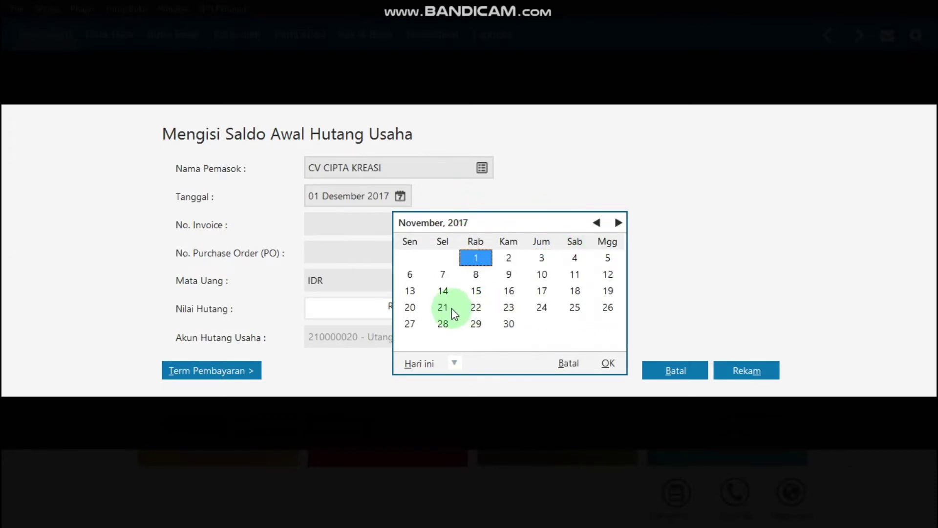
{"action": "left_click", "coordinate": [572, 308]}
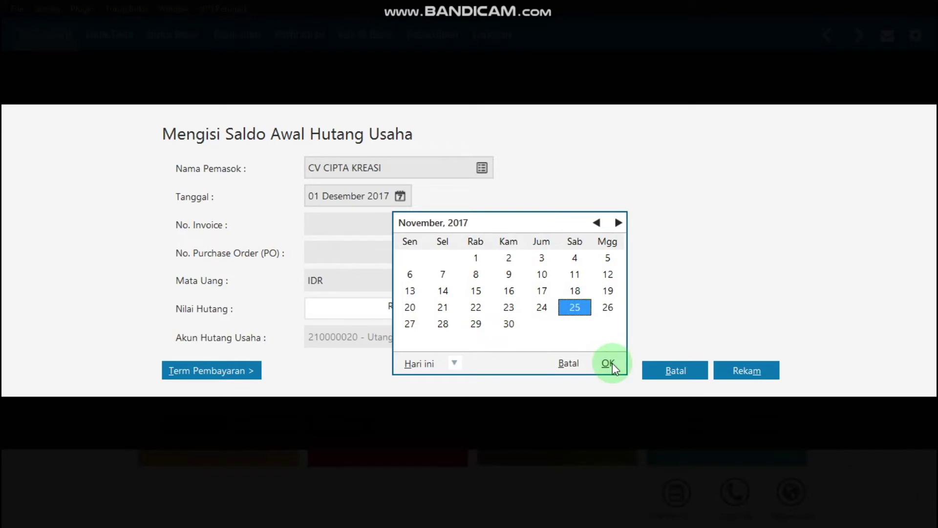
{"action": "left_click", "coordinate": [610, 362]}
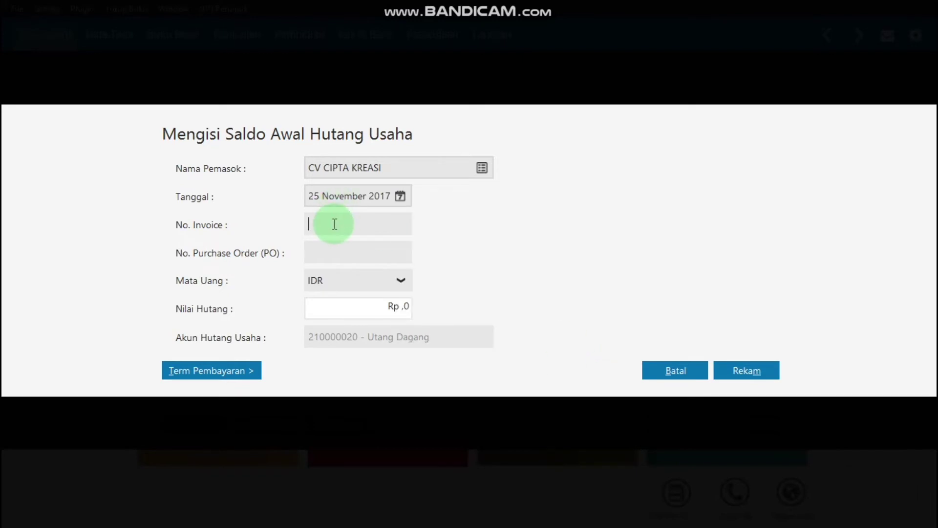
{"action": "left_click", "coordinate": [334, 223]}
{"action": "type", "text": "INV"}
{"action": "type", "text": "-=3"}
{"action": "key", "text": "BackSpace"}
{"action": "key", "text": "BackSpace"}
{"action": "type", "text": "-0"}
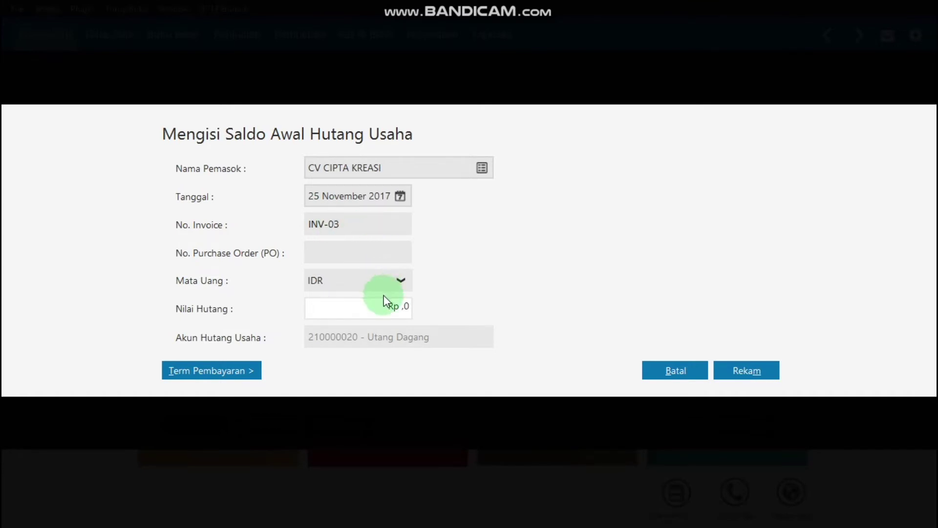
- Set the payable amount (Nilai Hutang) for CV CIPTA KREASI to Rp 850.000, save the entry and close the opening payables list
{"action": "left_click", "coordinate": [401, 305]}
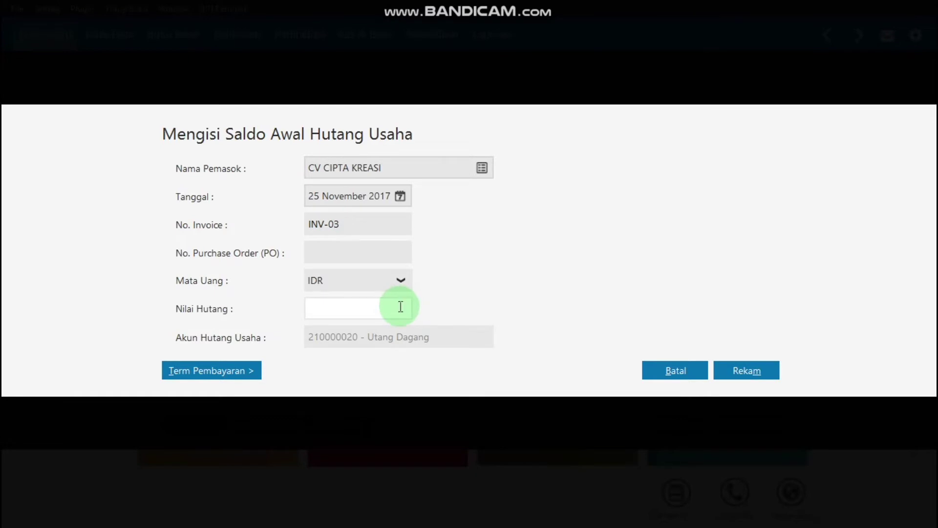
{"action": "type", "text": "850000"}
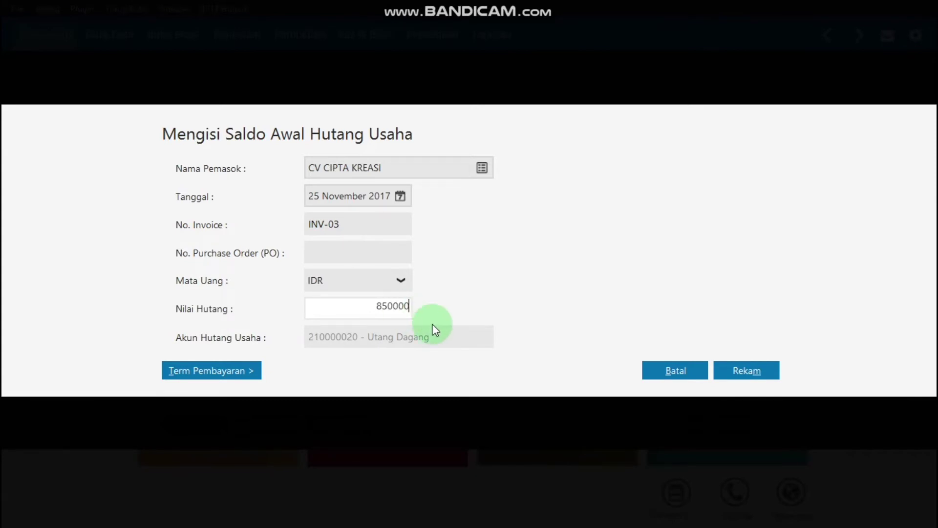
{"action": "left_click", "coordinate": [359, 254]}
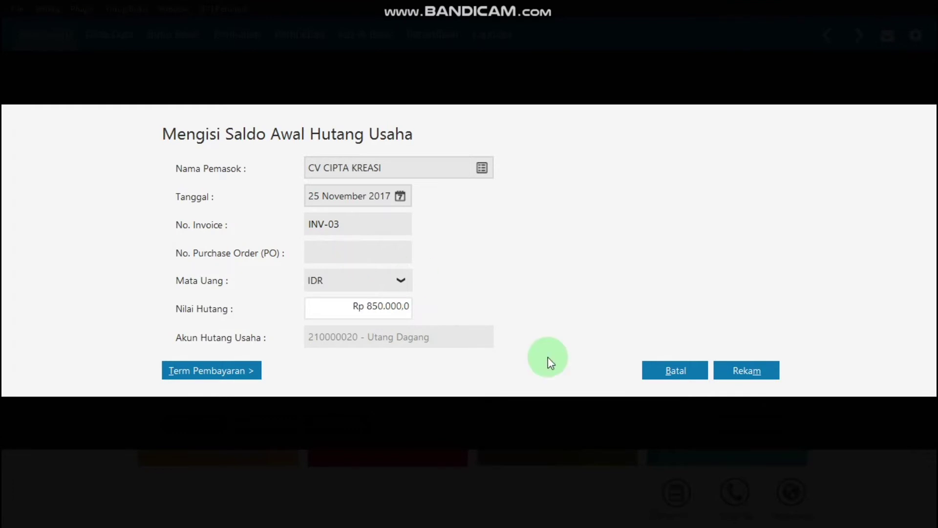
{"action": "left_click", "coordinate": [740, 367]}
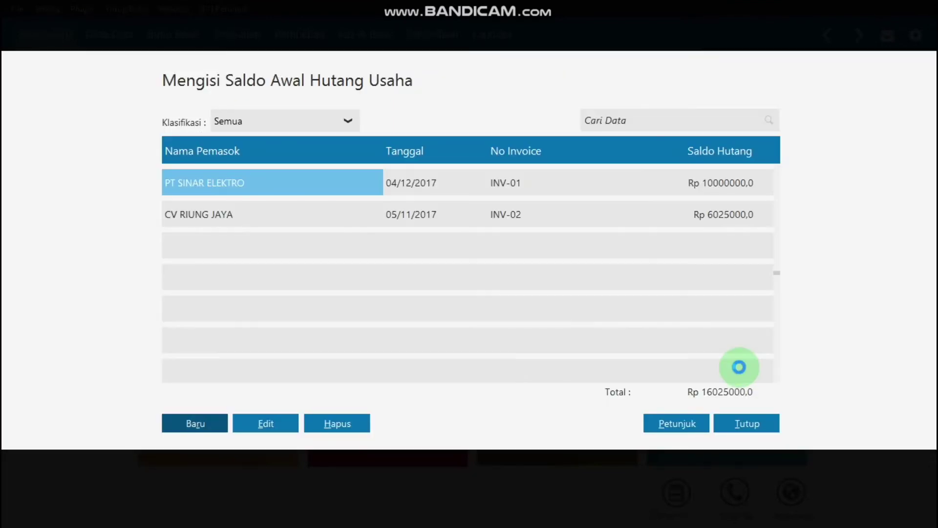
{"action": "key", "text": "Escape"}
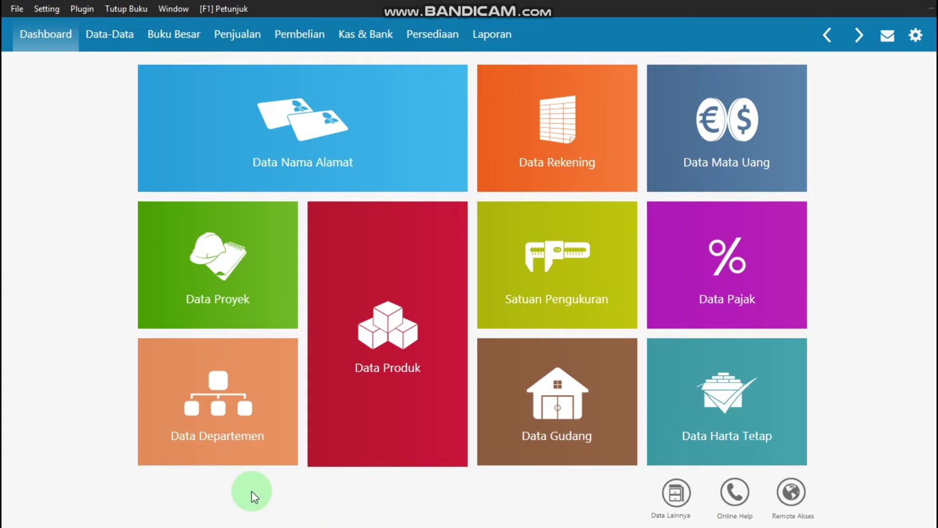
- Fill in a new measurement unit with code Pcs, name Pieces and description Smalles Unit
{"action": "mouse_move", "coordinate": [202, 442]}
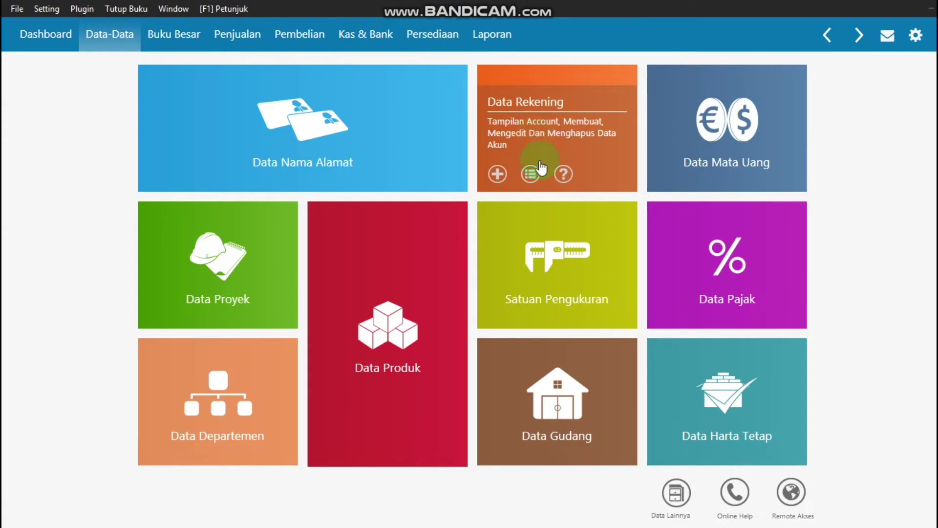
{"action": "mouse_move", "coordinate": [552, 282]}
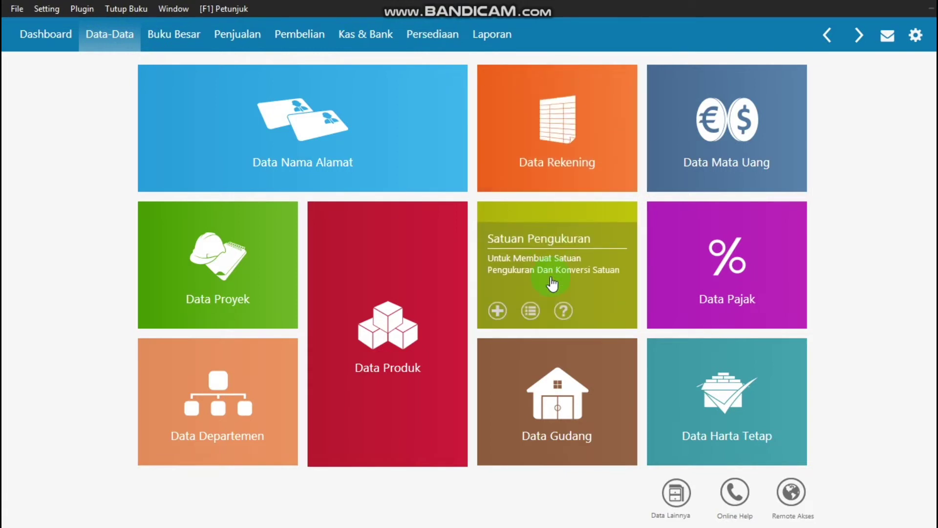
{"action": "left_click", "coordinate": [493, 315]}
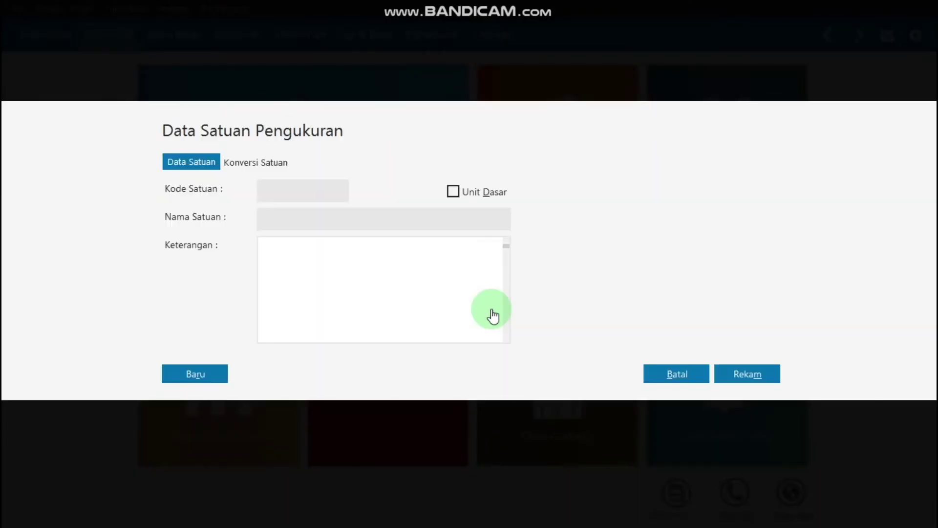
{"action": "left_click", "coordinate": [322, 188]}
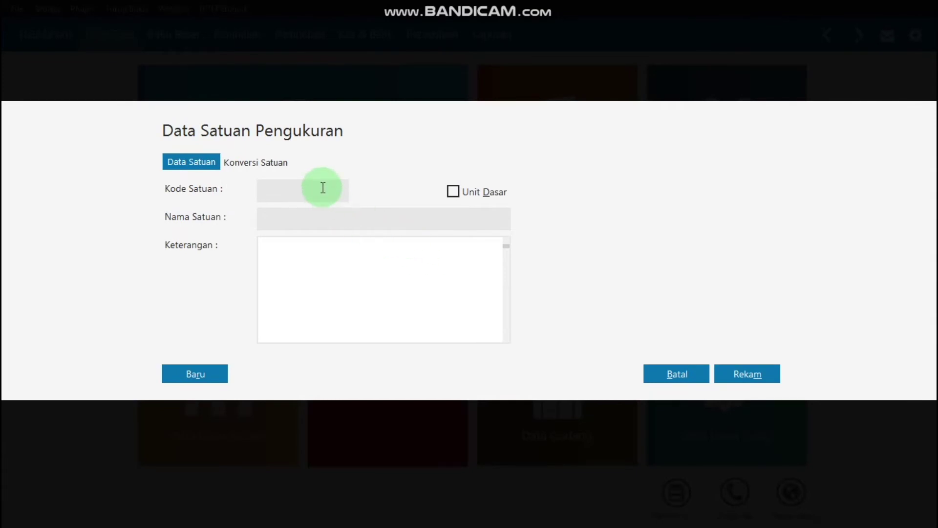
{"action": "type", "text": "Pcs"}
{"action": "left_click", "coordinate": [291, 216]}
{"action": "type", "text": "P"}
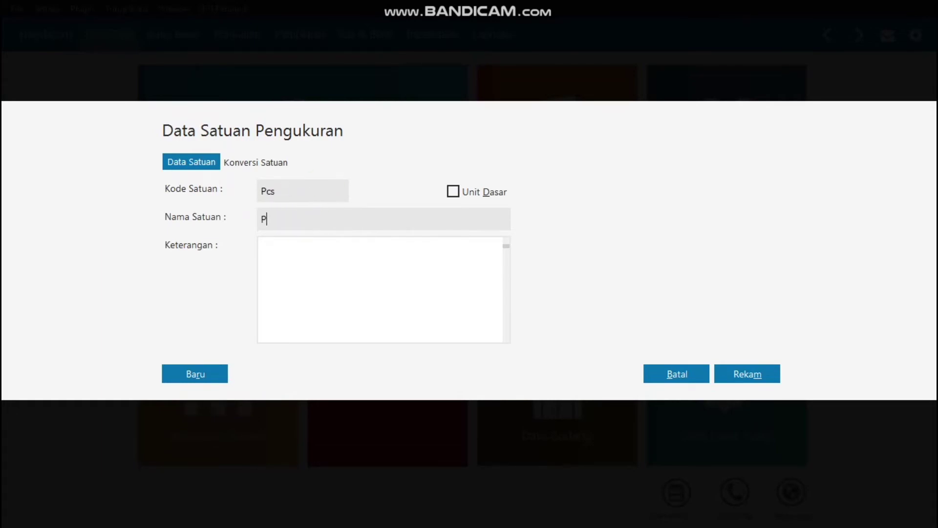
{"action": "type", "text": "ieces"}
{"action": "left_click", "coordinate": [292, 260]}
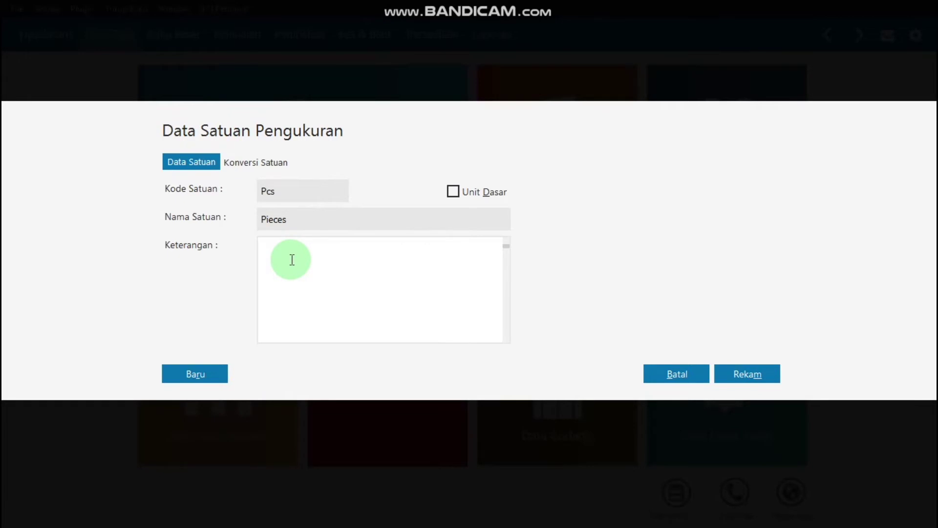
{"action": "type", "text": "S"}
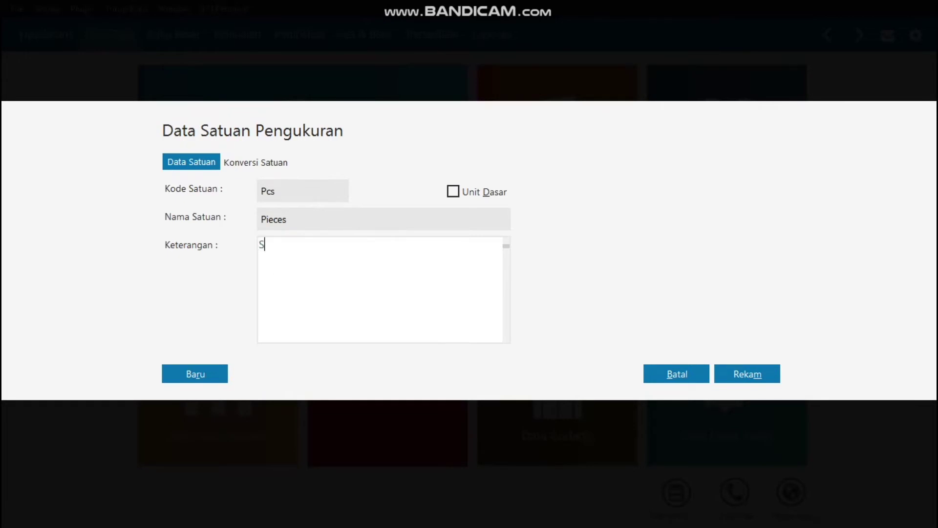
{"action": "type", "text": "malles Unit"}
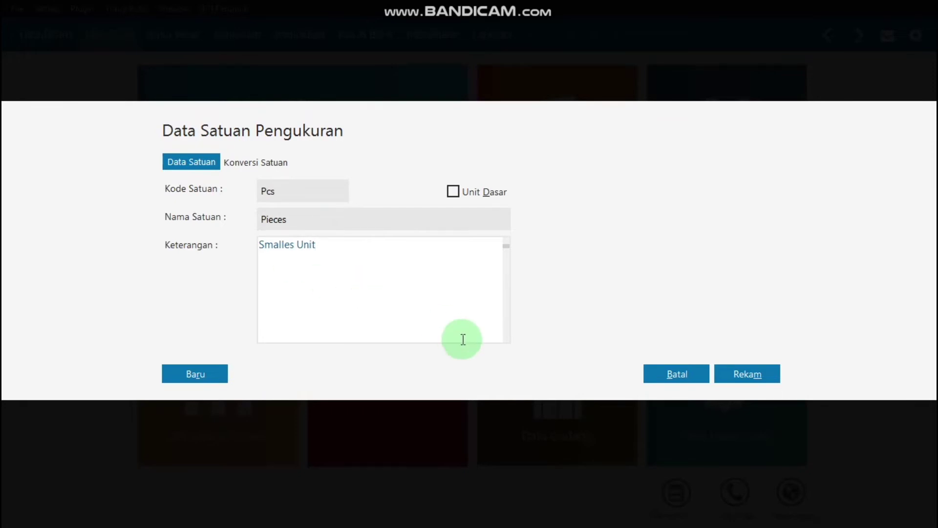
- Try to save the Pcs unit, cancelling its form to check the list of existing measurement units
{"action": "left_click", "coordinate": [738, 367]}
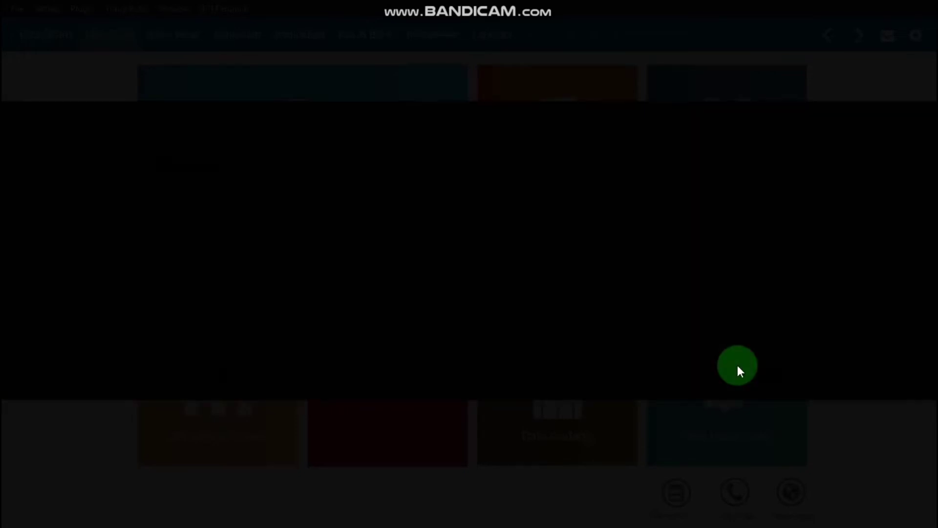
{"action": "left_click", "coordinate": [741, 342]}
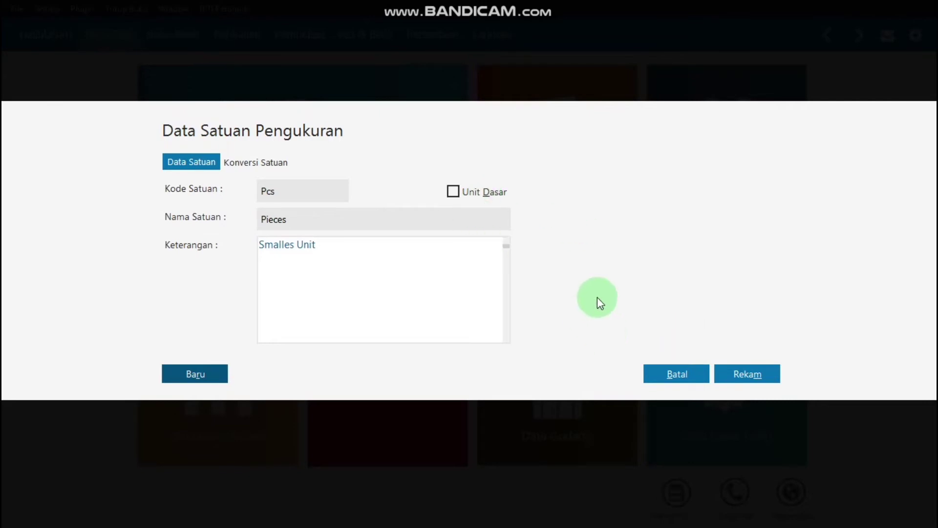
{"action": "double_click", "coordinate": [299, 194]}
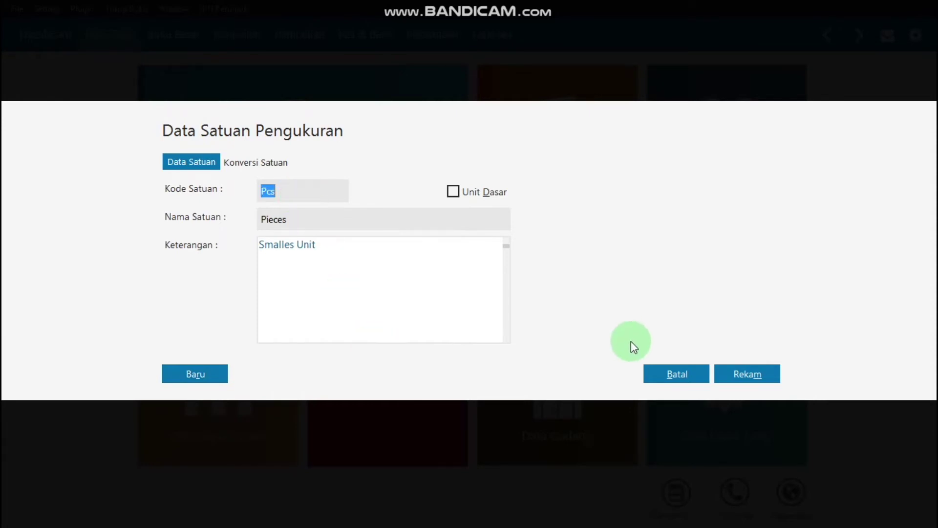
{"action": "left_click", "coordinate": [682, 374]}
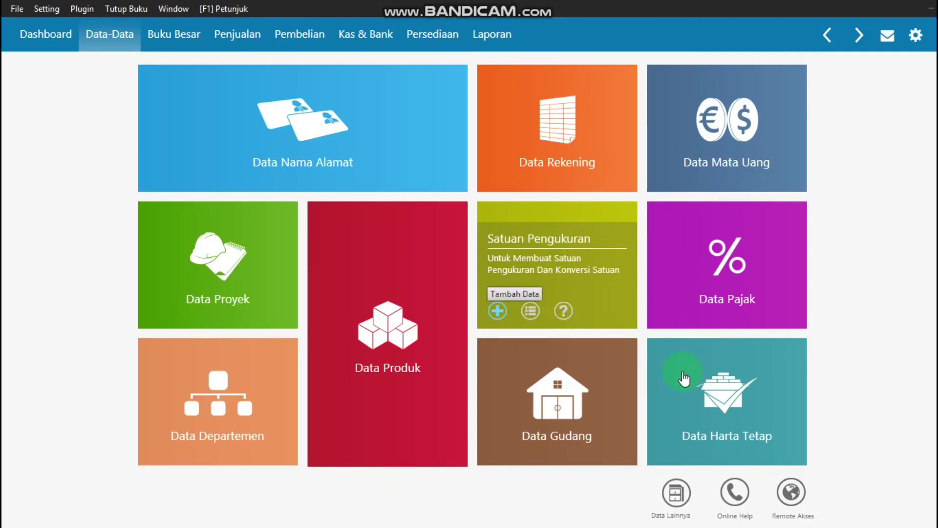
{"action": "left_click", "coordinate": [529, 310]}
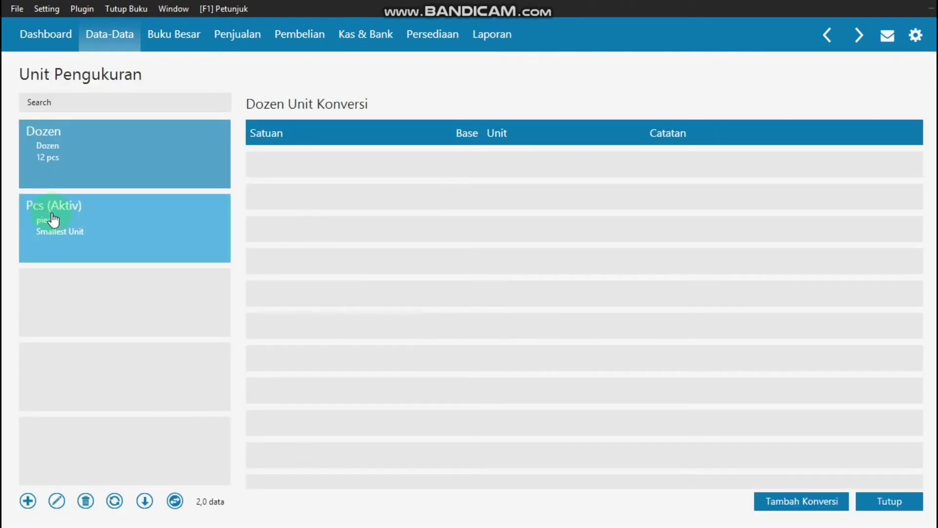
{"action": "left_click", "coordinate": [892, 502]}
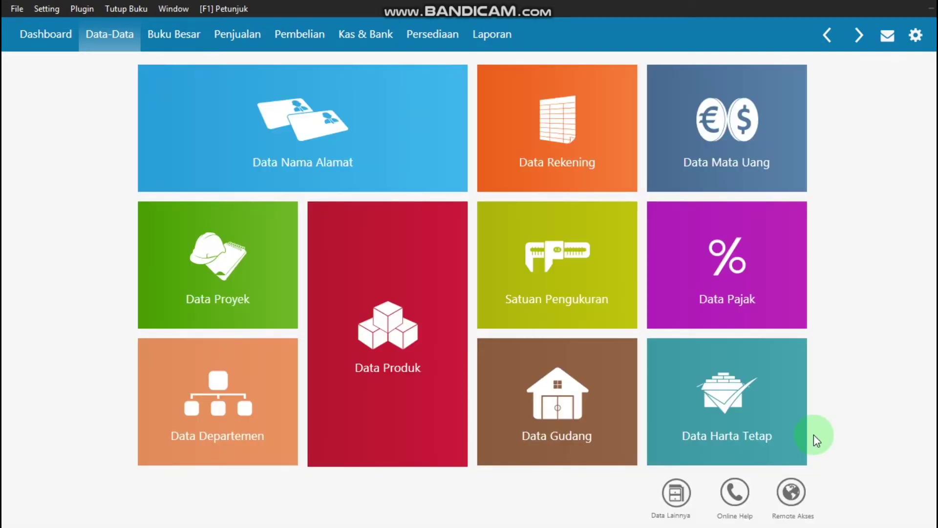
- Start a new product record and, for its item group, begin a new group named Barang Elektronik
{"action": "mouse_move", "coordinate": [371, 387]}
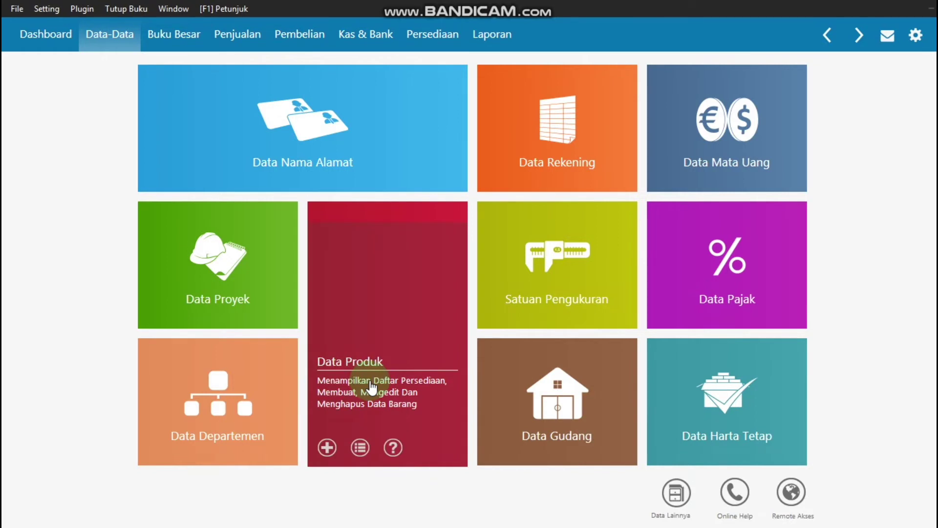
{"action": "left_click", "coordinate": [327, 447]}
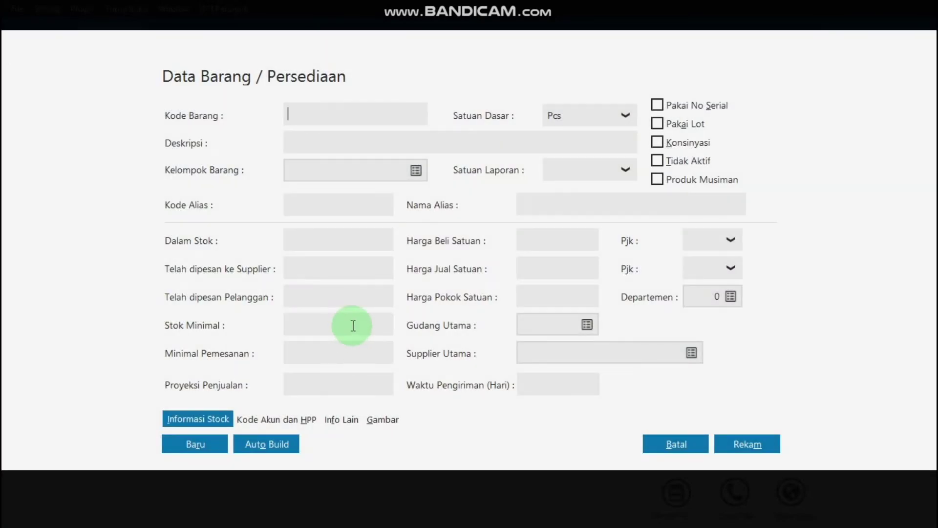
{"action": "left_click", "coordinate": [416, 171]}
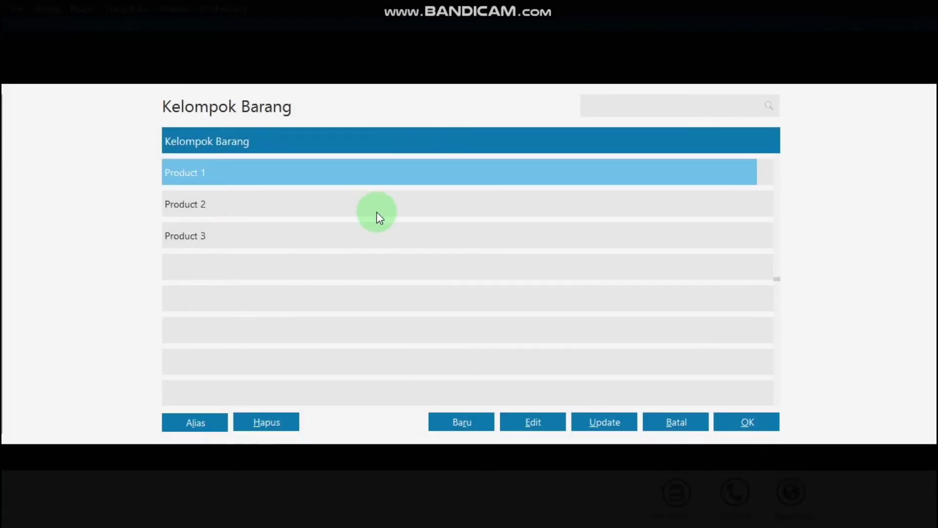
{"action": "left_click", "coordinate": [467, 421]}
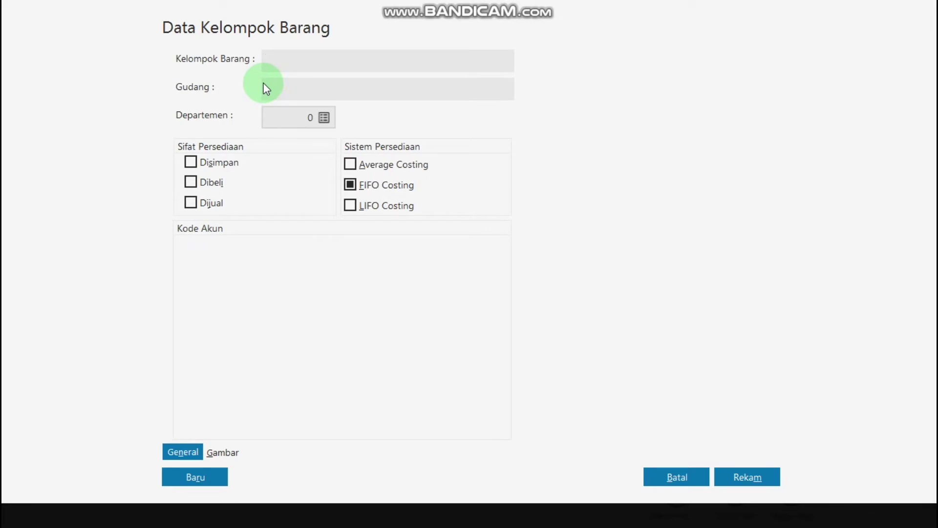
{"action": "type", "text": "Barang"}
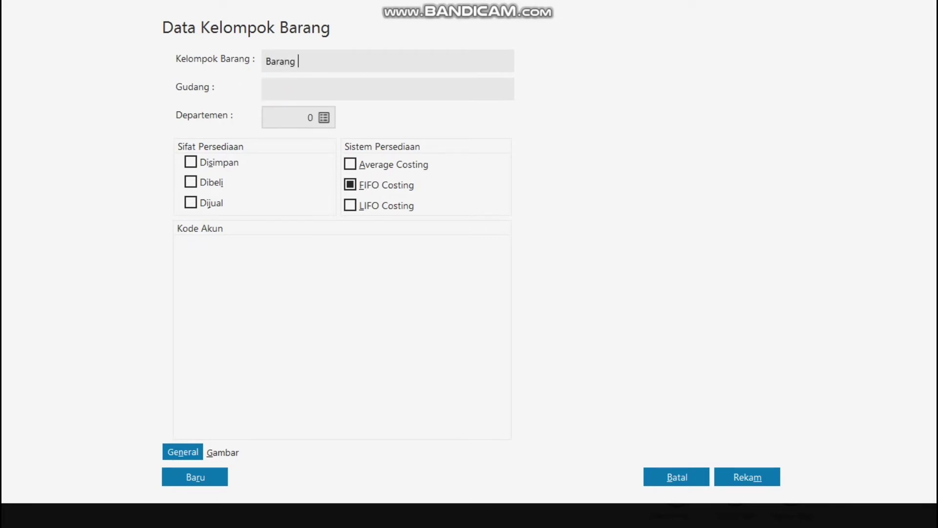
{"action": "type", "text": " Elektronik"}
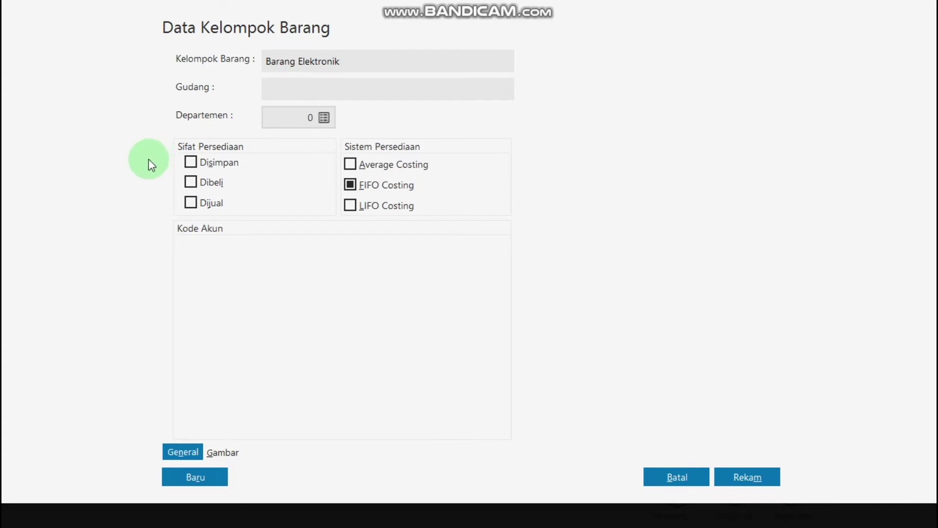
- Mark the Barang Elektronik group's inventory as stored (Disimpan), bought (Dibeli) and sold (Dijual)
{"action": "left_click", "coordinate": [191, 162]}
{"action": "left_click", "coordinate": [192, 182]}
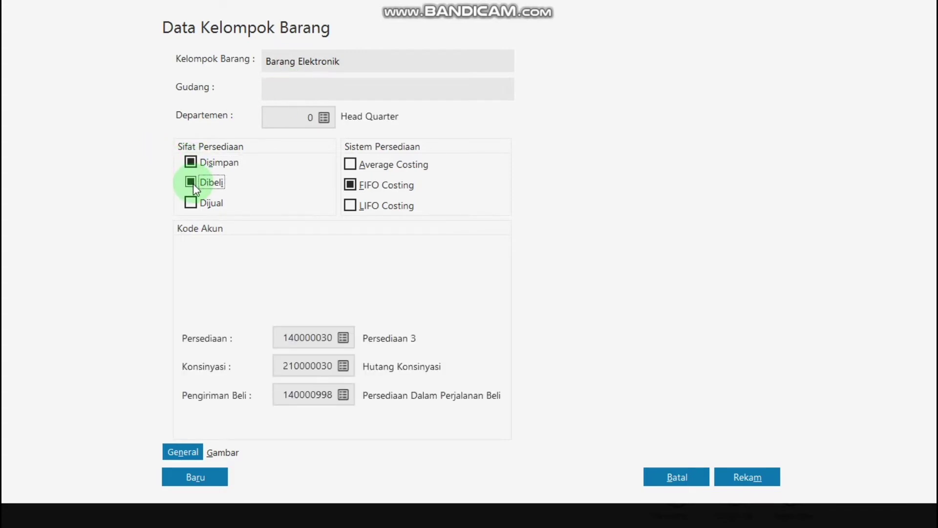
{"action": "left_click", "coordinate": [191, 203]}
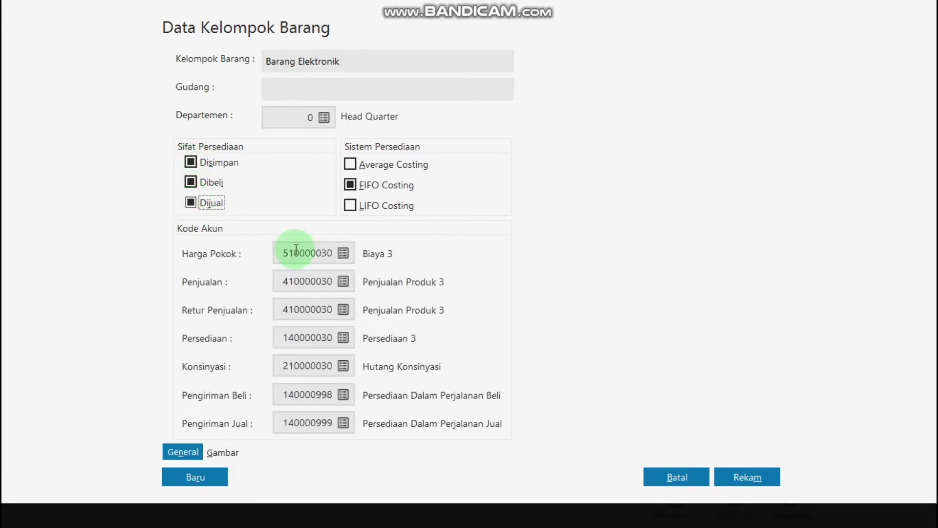
- Set the Barang Elektronik group's Harga Pokok account to 140000010 Persediaan Barang Dagang
{"action": "left_click", "coordinate": [344, 253]}
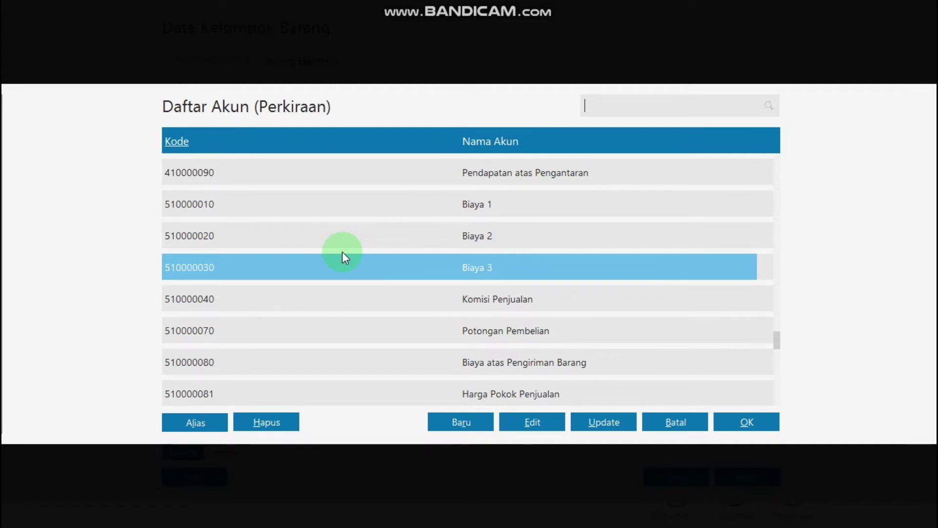
{"action": "key", "text": "Down"}
{"action": "key", "text": "Down"}
{"action": "key", "text": "Down"}
{"action": "key", "text": "Down"}
{"action": "key", "text": "Down"}
{"action": "key", "text": "Down"}
{"action": "key", "text": "Down"}
{"action": "key", "text": "Down"}
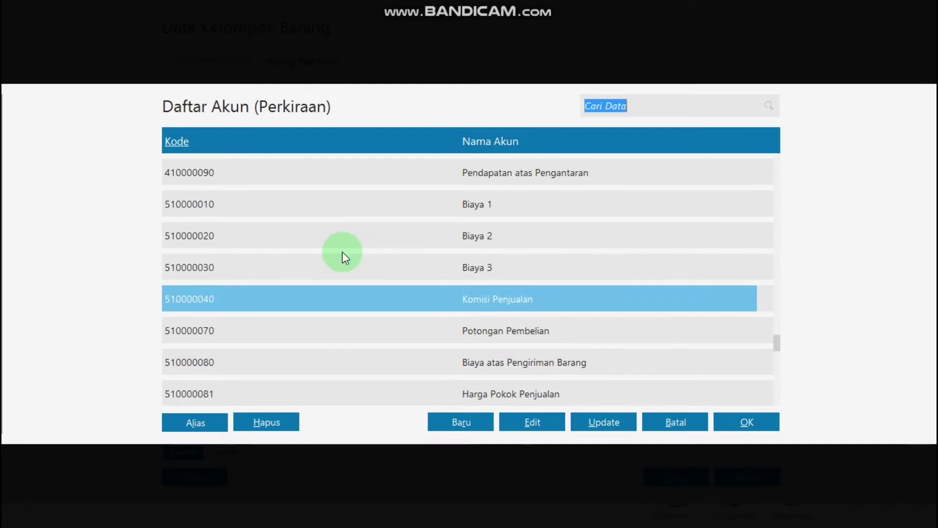
{"action": "key", "text": "Down"}
{"action": "key", "text": "Down"}
{"action": "key", "text": "Down"}
{"action": "key", "text": "Down"}
{"action": "key", "text": "Down"}
{"action": "key", "text": "Down"}
{"action": "key", "text": "Down"}
{"action": "key", "text": "Down"}
{"action": "key", "text": "Down"}
{"action": "key", "text": "Down"}
{"action": "key", "text": "Down"}
{"action": "key", "text": "Down"}
{"action": "key", "text": "Down"}
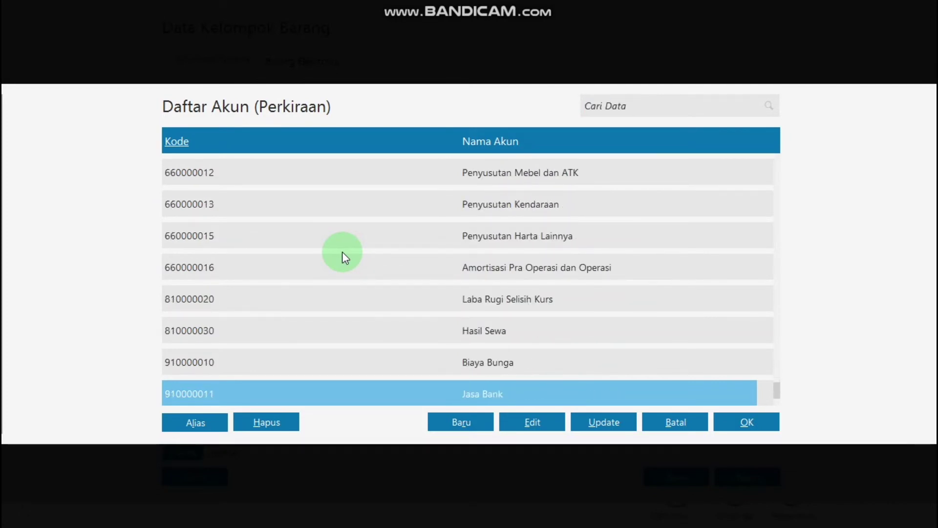
{"action": "key", "text": "Up"}
{"action": "key", "text": "Up"}
{"action": "key", "text": "Up"}
{"action": "key", "text": "Up"}
{"action": "key", "text": "Up"}
{"action": "key", "text": "Up"}
{"action": "key", "text": "Up"}
{"action": "key", "text": "Up"}
{"action": "key", "text": "Up"}
{"action": "key", "text": "Up"}
{"action": "key", "text": "Up"}
{"action": "key", "text": "Up"}
{"action": "key", "text": "Up"}
{"action": "key", "text": "Up"}
{"action": "key", "text": "Up"}
{"action": "key", "text": "Up"}
{"action": "key", "text": "Up"}
{"action": "key", "text": "Up"}
{"action": "key", "text": "Up"}
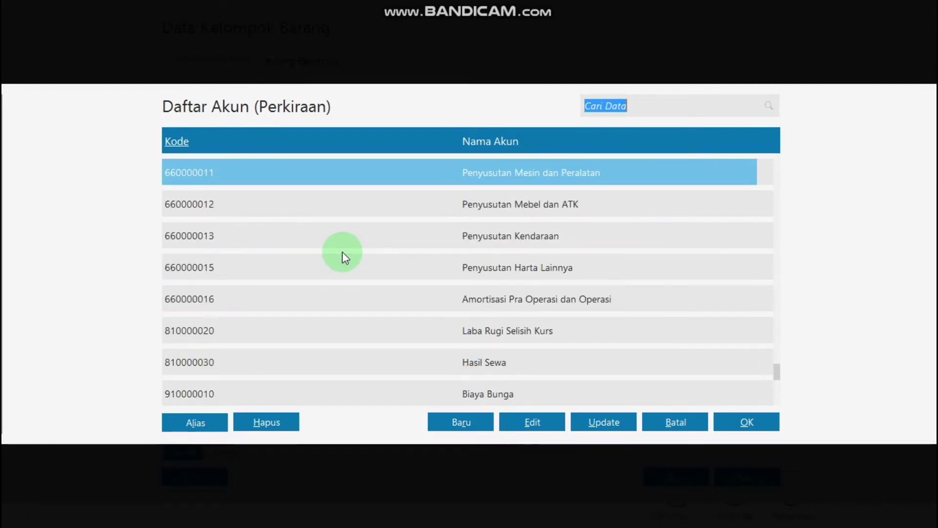
{"action": "key", "text": "Up"}
{"action": "key", "text": "Up"}
{"action": "key", "text": "Up"}
{"action": "key", "text": "Up"}
{"action": "key", "text": "Up"}
{"action": "key", "text": "Up"}
{"action": "key", "text": "Up"}
{"action": "key", "text": "Up"}
{"action": "key", "text": "Up"}
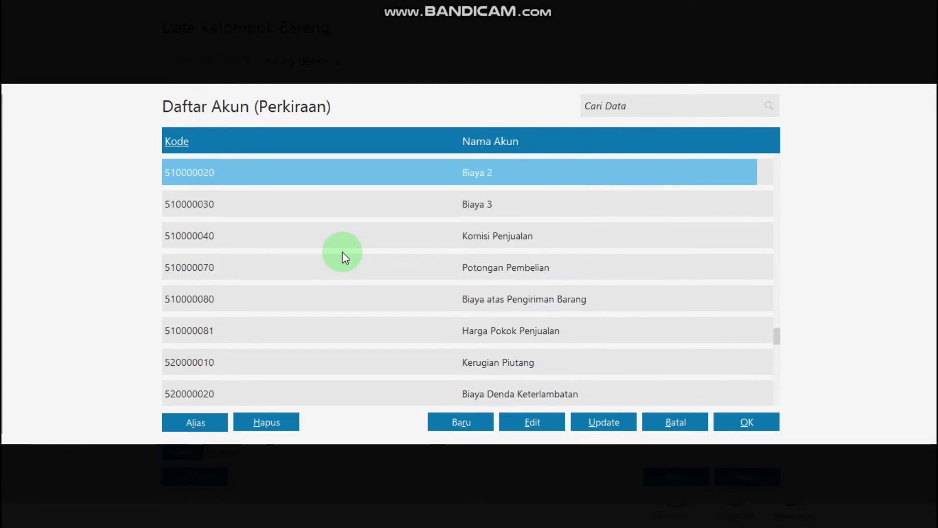
{"action": "key", "text": "Up"}
{"action": "key", "text": "Up"}
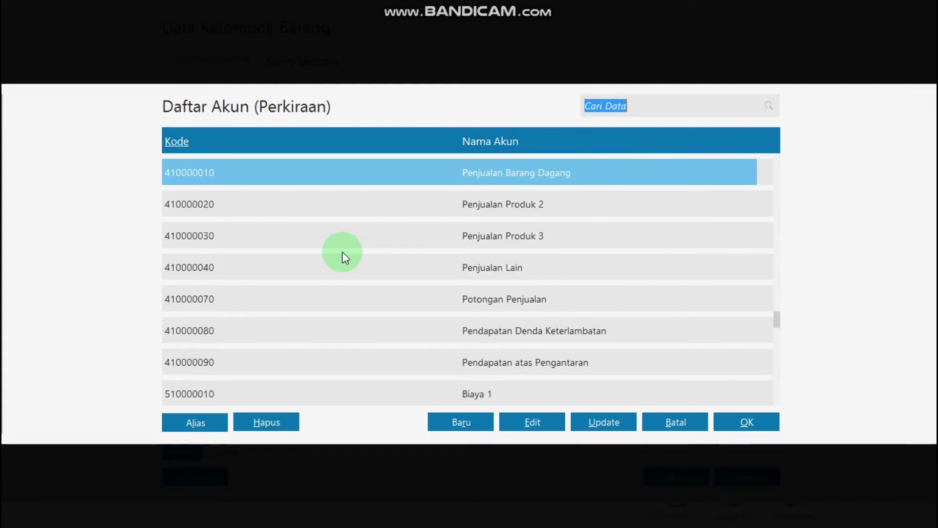
{"action": "key", "text": "Up"}
{"action": "key", "text": "Up"}
{"action": "key", "text": "Up"}
{"action": "key", "text": "Up"}
{"action": "key", "text": "Up"}
{"action": "key", "text": "Up"}
{"action": "key", "text": "Up"}
{"action": "key", "text": "Up"}
{"action": "key", "text": "Up"}
{"action": "key", "text": "Up"}
{"action": "key", "text": "Up"}
{"action": "key", "text": "Up"}
{"action": "key", "text": "Up"}
{"action": "key", "text": "Up"}
{"action": "key", "text": "Up"}
{"action": "key", "text": "Up"}
{"action": "key", "text": "Up"}
{"action": "key", "text": "Up"}
{"action": "key", "text": "Up"}
{"action": "key", "text": "Up"}
{"action": "key", "text": "Up"}
{"action": "key", "text": "Up"}
{"action": "key", "text": "Up"}
{"action": "key", "text": "Up"}
{"action": "key", "text": "Up"}
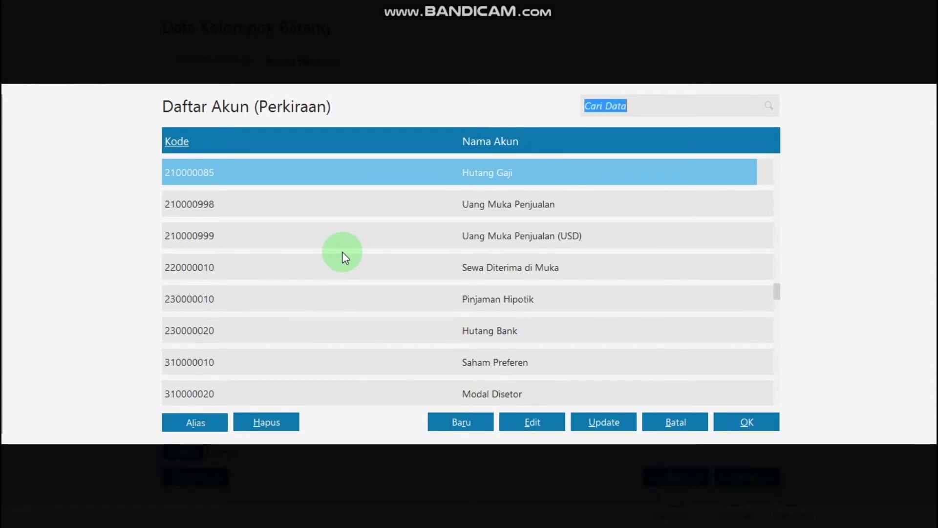
{"action": "key", "text": "Up"}
{"action": "key", "text": "Up"}
{"action": "key", "text": "Up"}
{"action": "key", "text": "Up"}
{"action": "key", "text": "Up"}
{"action": "key", "text": "Up"}
{"action": "key", "text": "Up"}
{"action": "key", "text": "Up"}
{"action": "key", "text": "Up"}
{"action": "key", "text": "Up"}
{"action": "key", "text": "Up"}
{"action": "key", "text": "Up"}
{"action": "key", "text": "Up"}
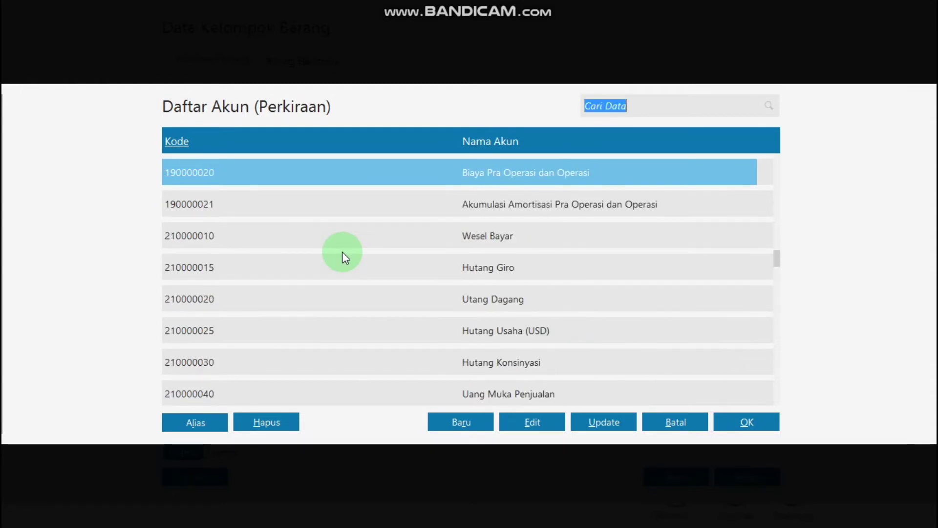
{"action": "key", "text": "Up"}
{"action": "key", "text": "Up"}
{"action": "key", "text": "Up"}
{"action": "key", "text": "Up"}
{"action": "key", "text": "Up"}
{"action": "key", "text": "Up"}
{"action": "key", "text": "Up"}
{"action": "key", "text": "Up"}
{"action": "key", "text": "Up"}
{"action": "key", "text": "Up"}
{"action": "key", "text": "Up"}
{"action": "key", "text": "Up"}
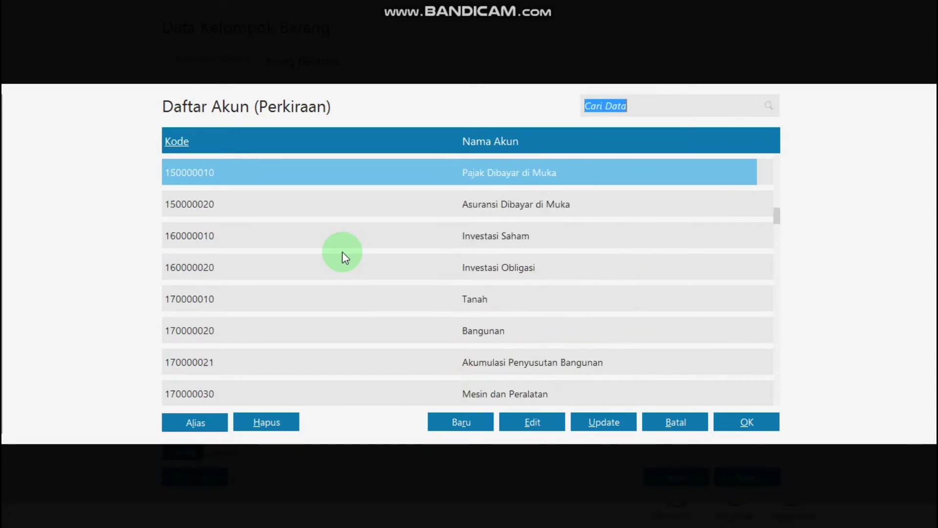
{"action": "key", "text": "Down"}
{"action": "key", "text": "Down"}
{"action": "key", "text": "Down"}
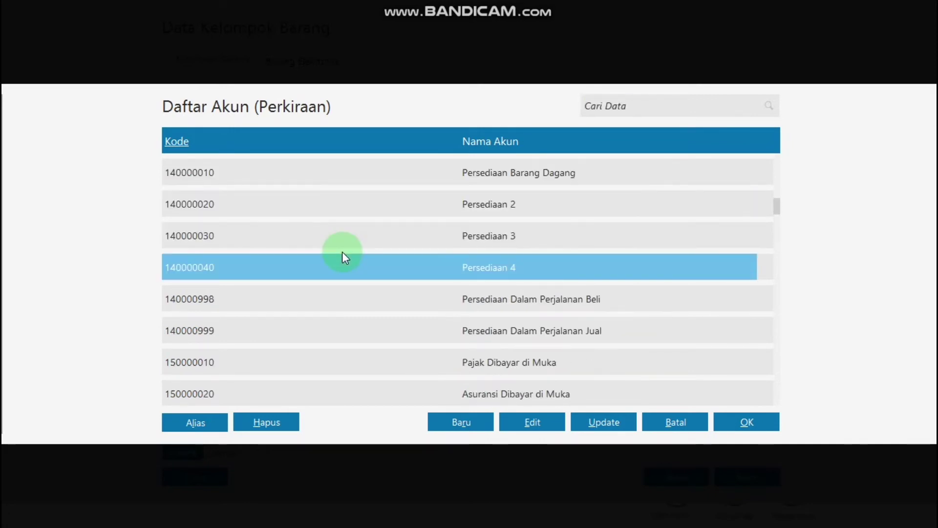
{"action": "key", "text": "Up"}
{"action": "key", "text": "Up"}
{"action": "key", "text": "Up"}
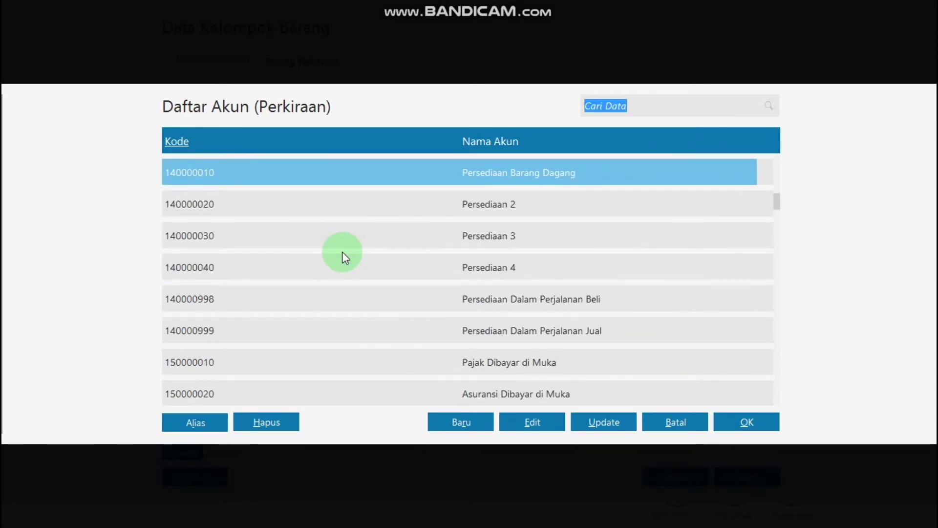
{"action": "key", "text": "Return"}
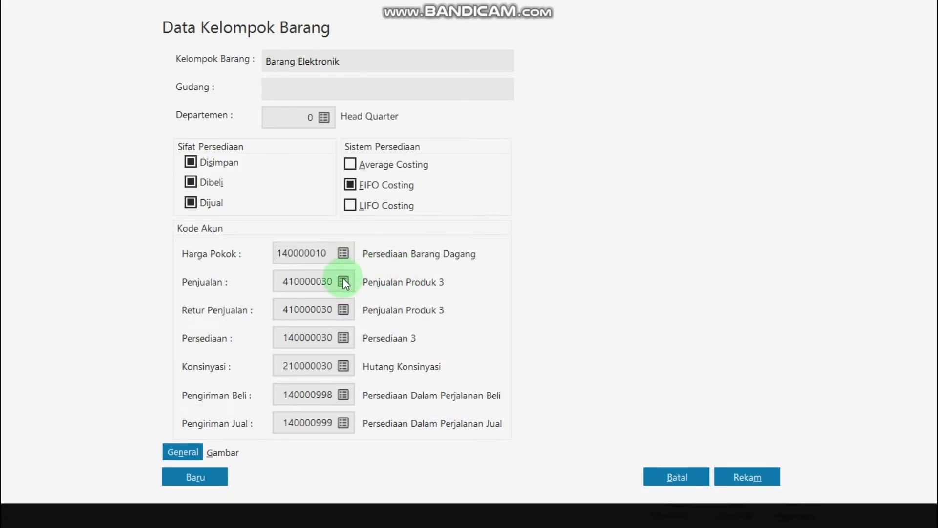
- Set both the Penjualan and Retur Penjualan accounts of the group to 410000010 Penjualan Barang Dagang
{"action": "left_click", "coordinate": [343, 281]}
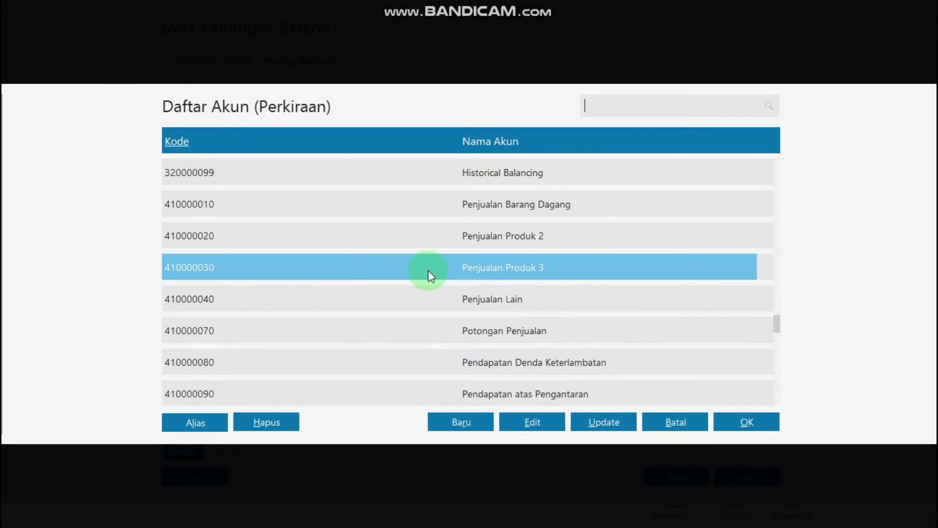
{"action": "key", "text": "Up"}
{"action": "key", "text": "Up"}
{"action": "key", "text": "Return"}
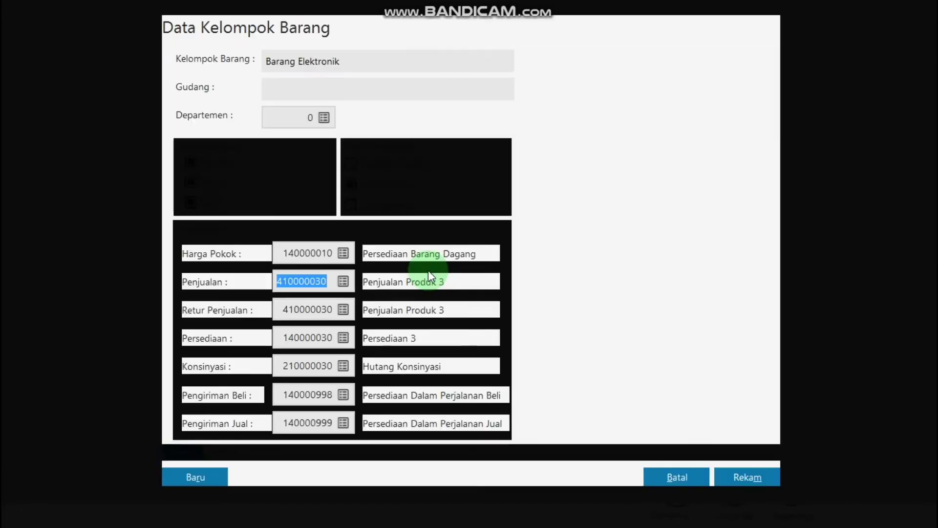
{"action": "left_click", "coordinate": [345, 309]}
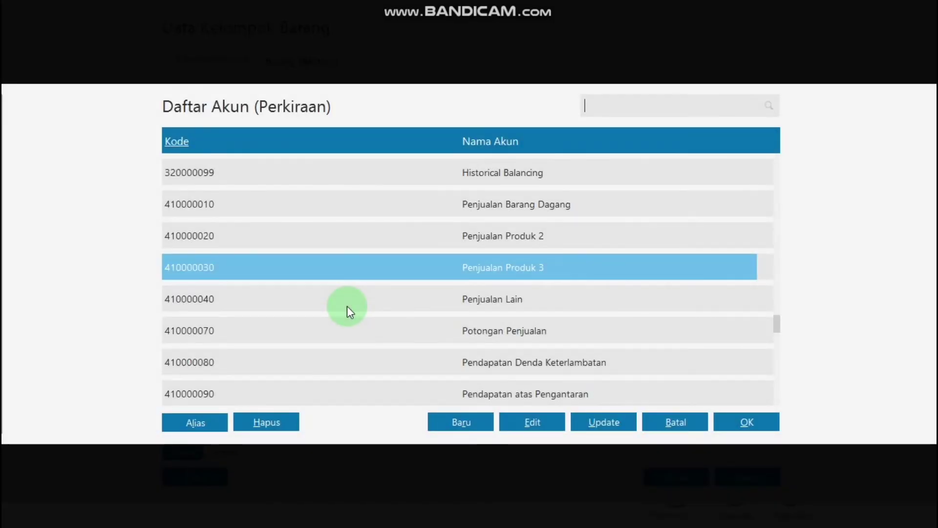
{"action": "key", "text": "Up"}
{"action": "key", "text": "Up"}
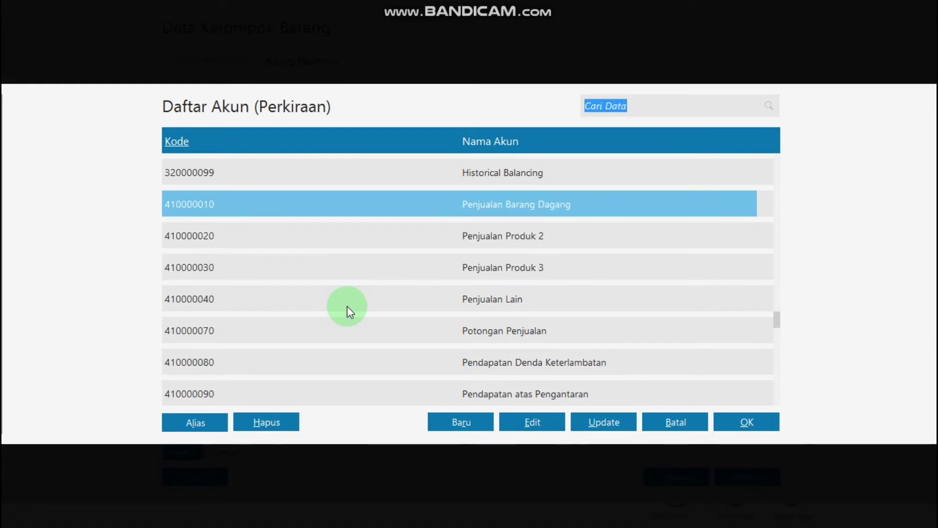
{"action": "key", "text": "Return"}
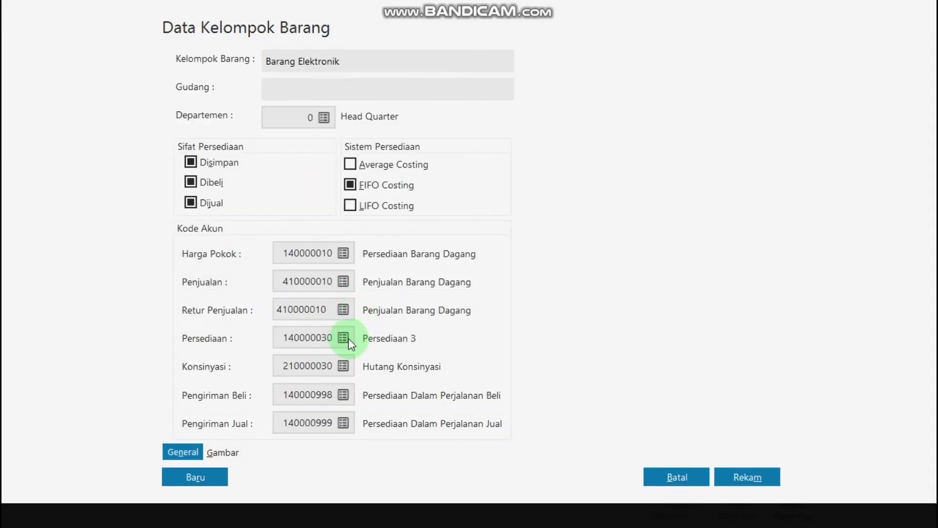
- Set the group's Persediaan account to 140000010 Persediaan Barang Dagang
{"action": "left_click", "coordinate": [345, 336]}
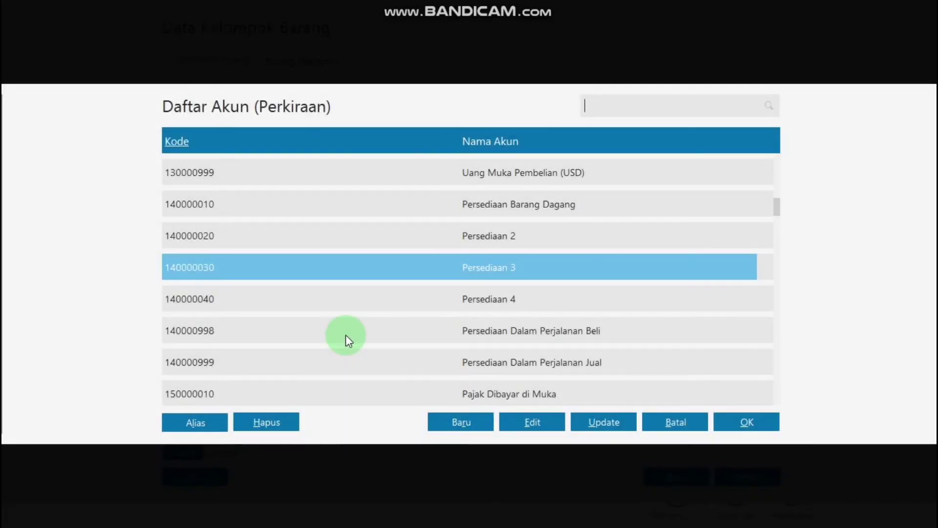
{"action": "key", "text": "Down"}
{"action": "key", "text": "Down"}
{"action": "key", "text": "Down"}
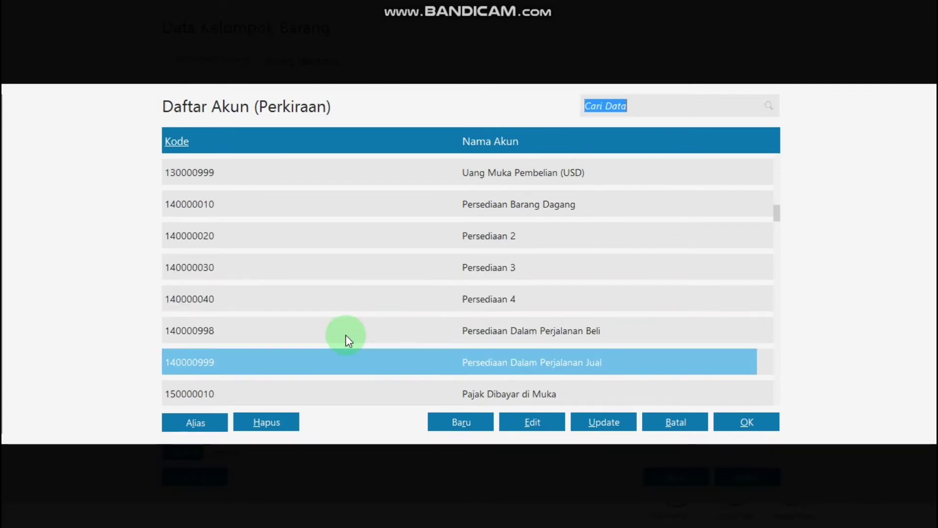
{"action": "key", "text": "Up"}
{"action": "key", "text": "Up"}
{"action": "key", "text": "Up"}
{"action": "key", "text": "Up"}
{"action": "key", "text": "Up"}
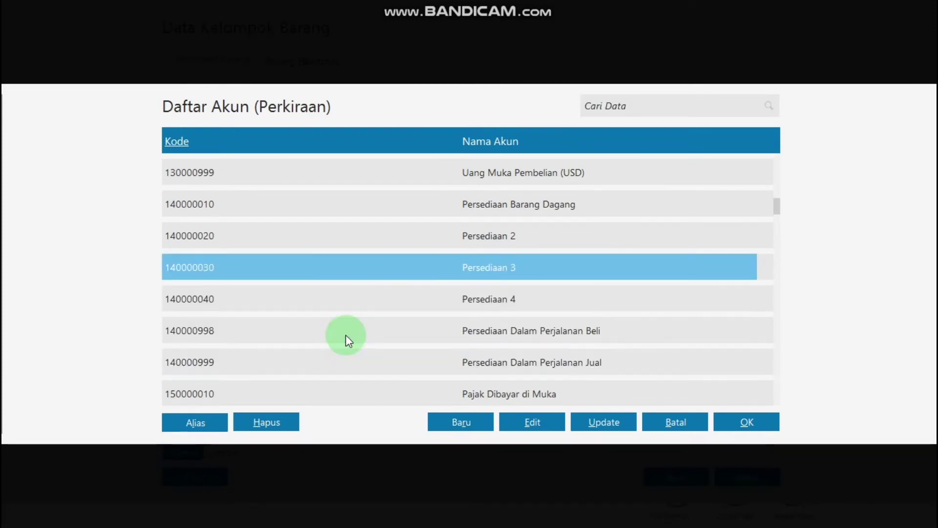
{"action": "key", "text": "Return"}
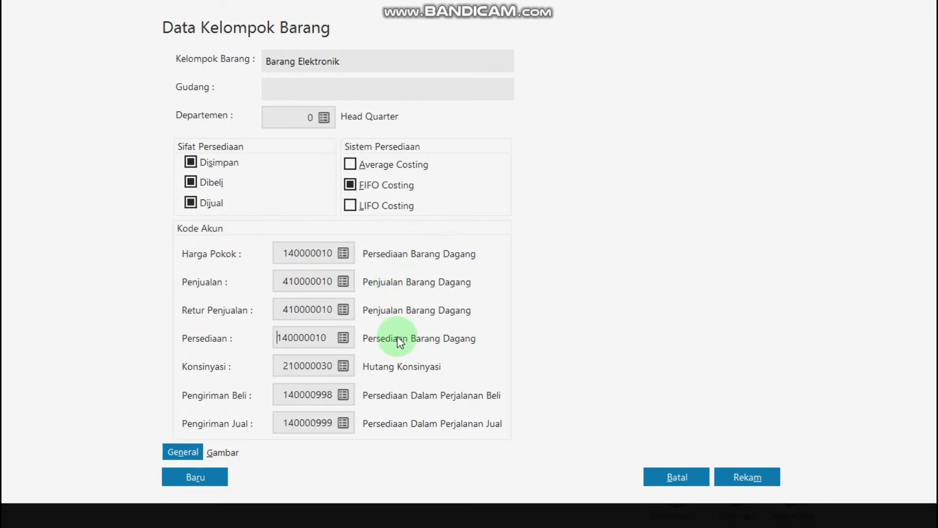
- Save the Barang Elektronik group, agreeing to adjust account codes for all its products, and assign it to the new product
{"action": "left_click", "coordinate": [743, 474]}
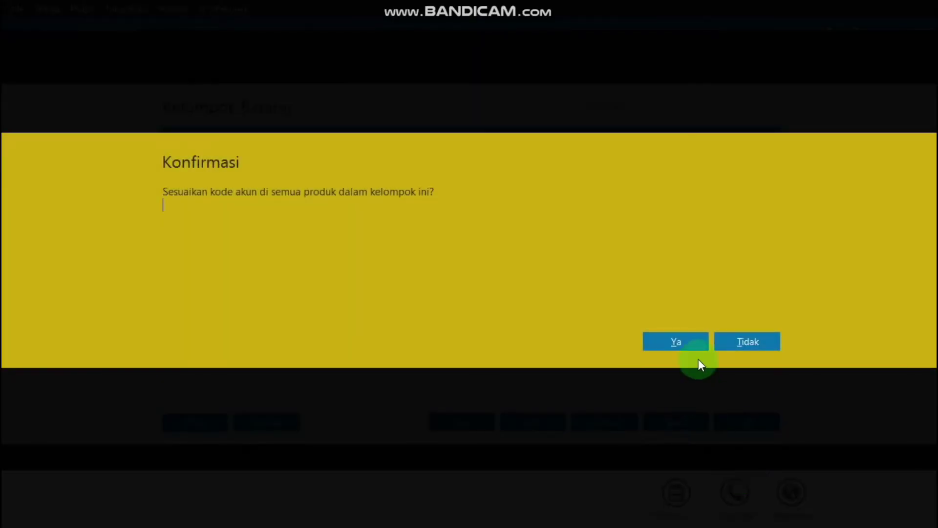
{"action": "left_click", "coordinate": [681, 342]}
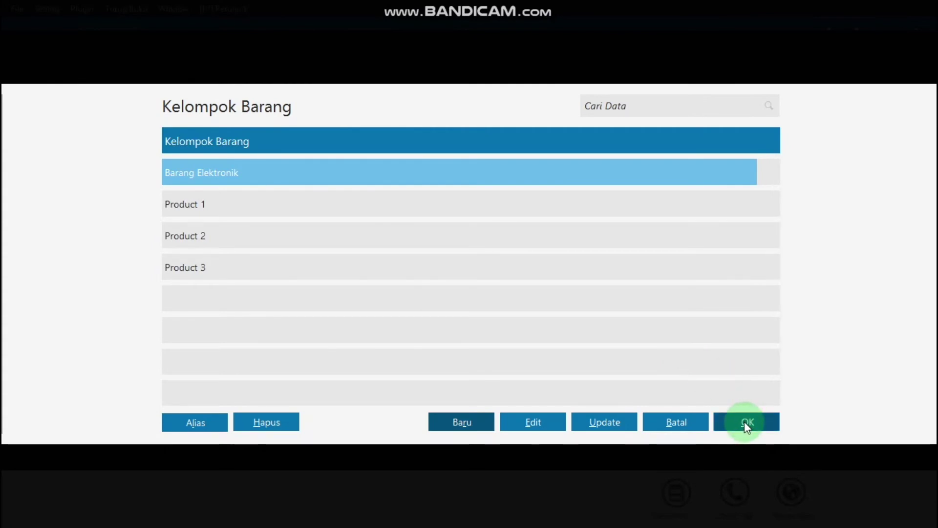
{"action": "left_click", "coordinate": [743, 421]}
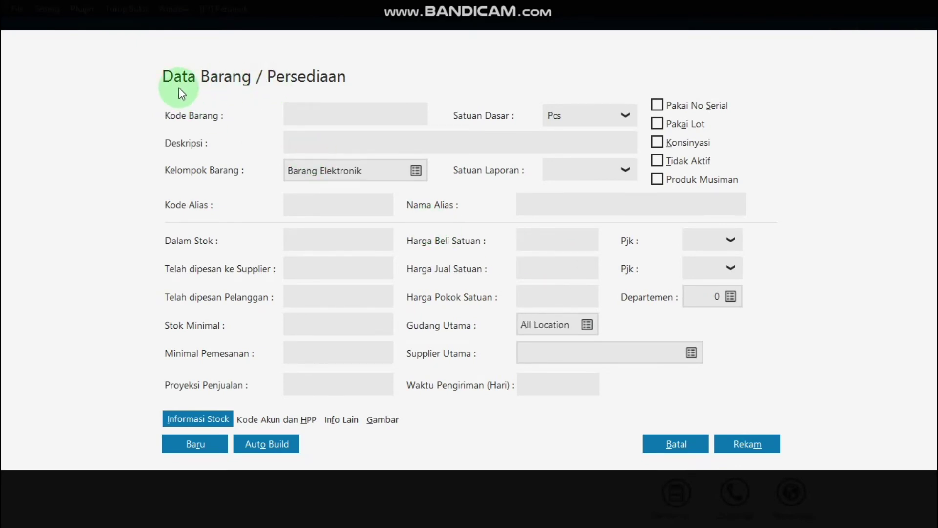
- Enter item code B01 and description Kipas Angin for the new product and save the record
{"action": "left_click", "coordinate": [317, 110]}
{"action": "type", "text": "B01"}
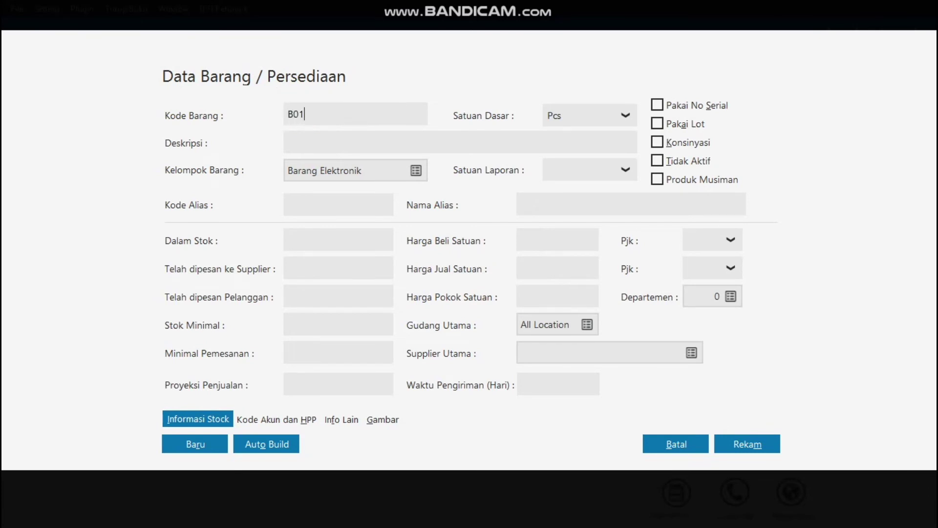
{"action": "left_click", "coordinate": [299, 142]}
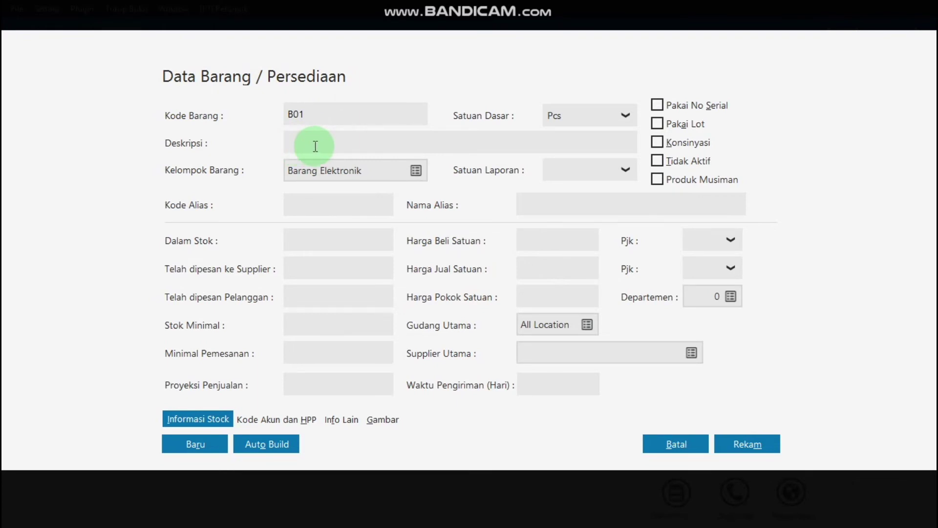
{"action": "type", "text": "K"}
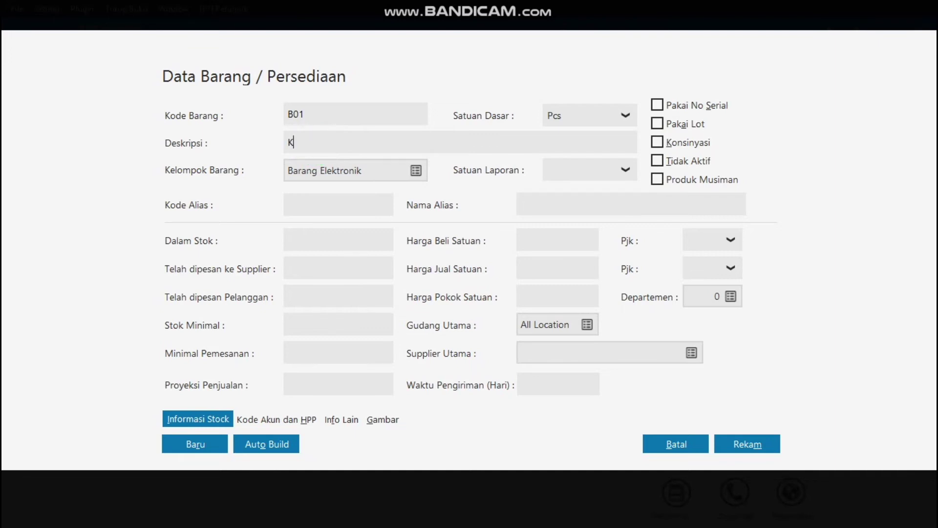
{"action": "type", "text": "ipas Angin"}
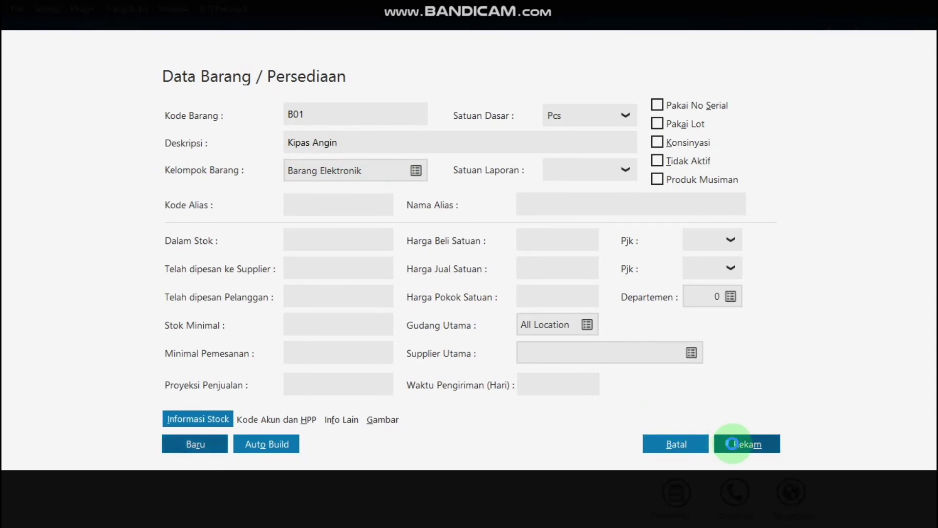
{"action": "key", "text": "Tab"}
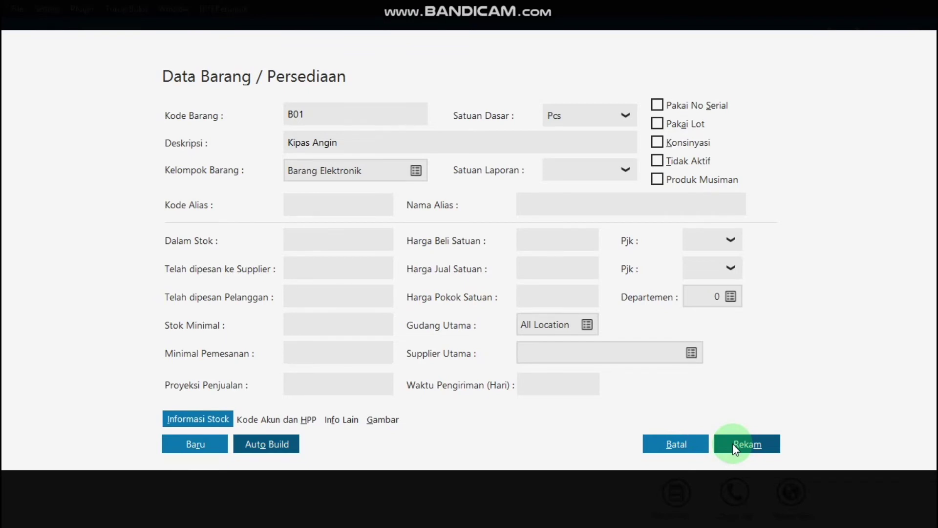
{"action": "left_click", "coordinate": [756, 441]}
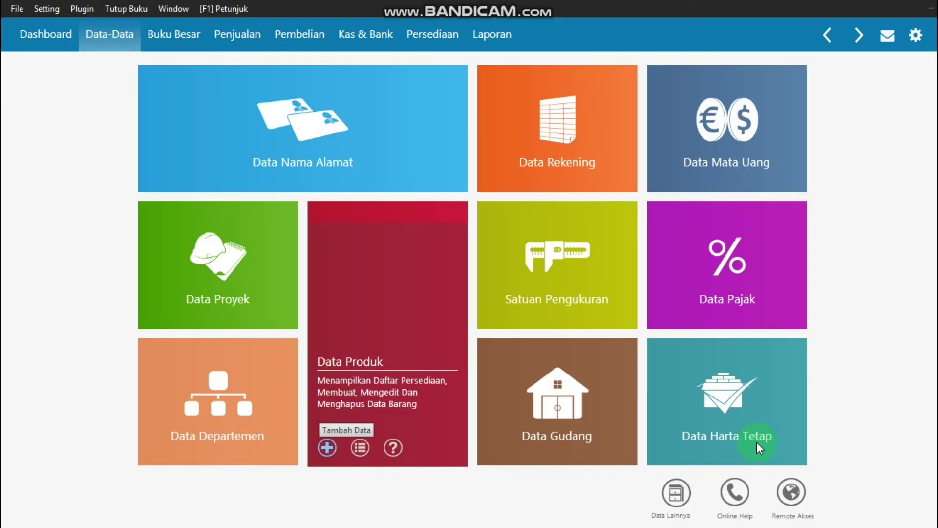
{"action": "left_click", "coordinate": [717, 320]}
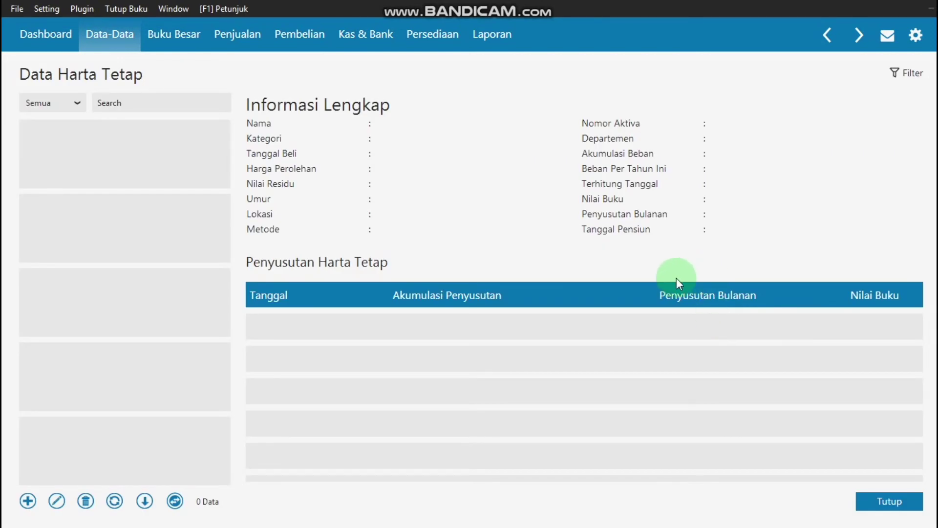
{"action": "left_click", "coordinate": [899, 502]}
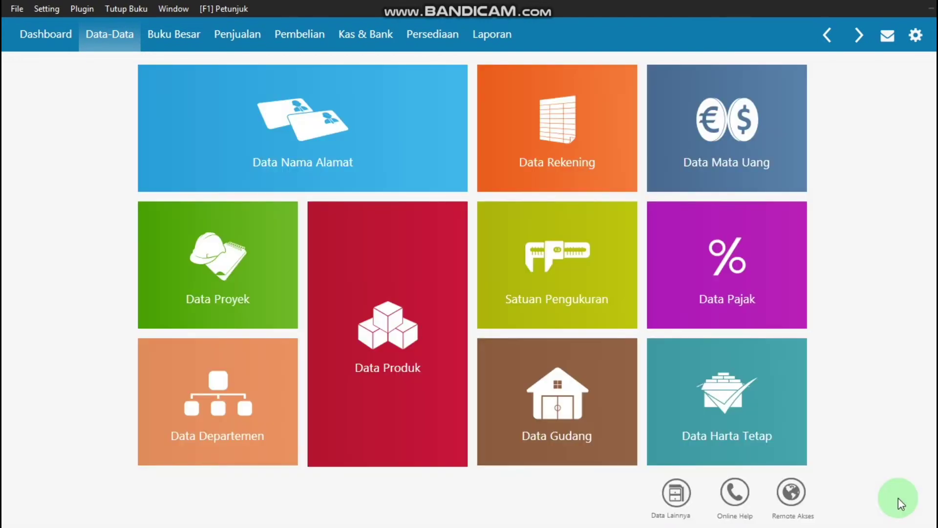
- Add a new product with item code B02 and description Rice Cooker, and save the record
{"action": "mouse_move", "coordinate": [697, 326]}
{"action": "mouse_move", "coordinate": [345, 405]}
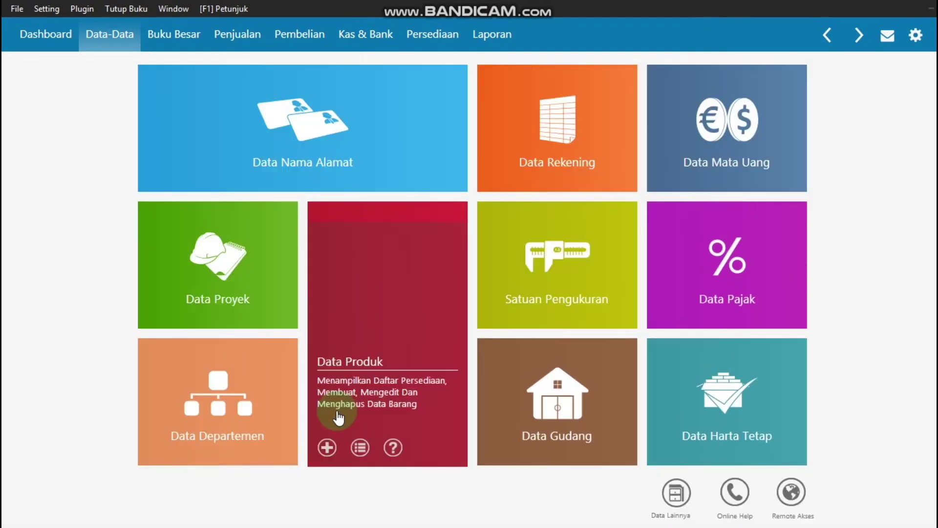
{"action": "left_click", "coordinate": [325, 447]}
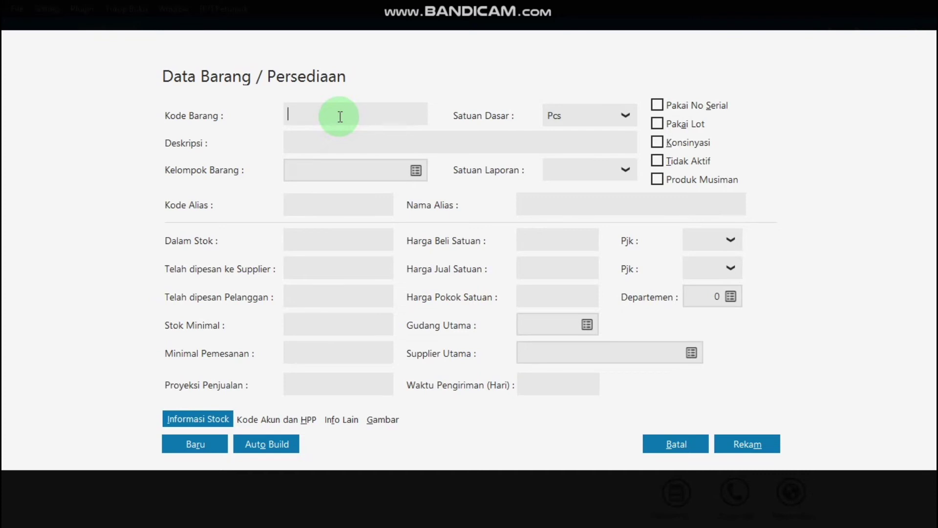
{"action": "type", "text": "B02"}
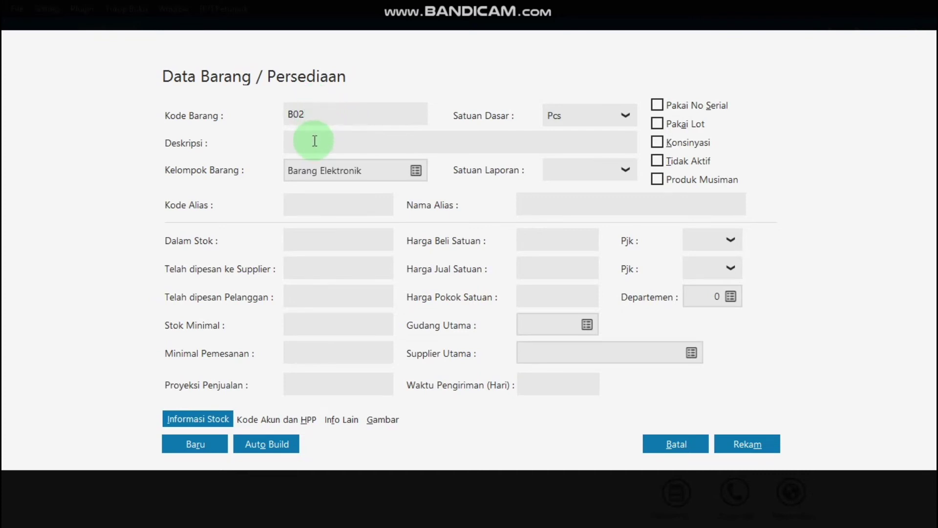
{"action": "type", "text": "Rice "}
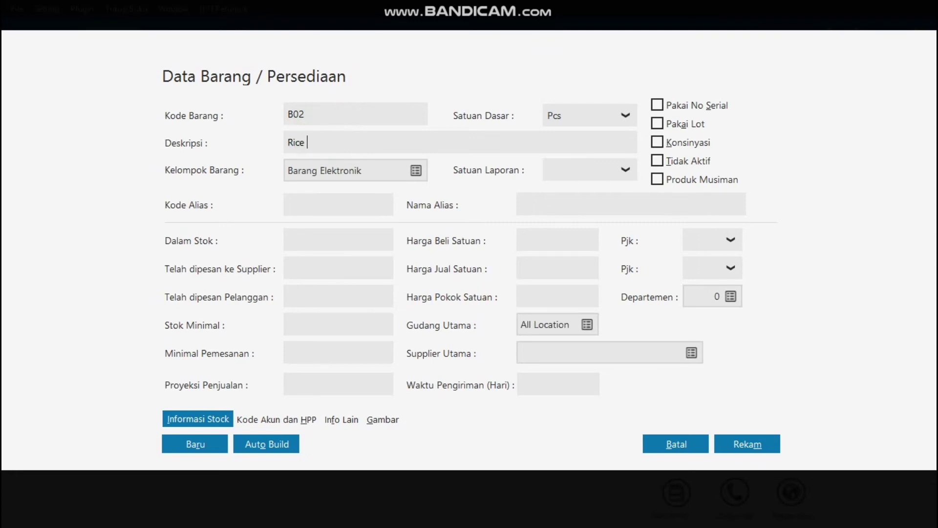
{"action": "type", "text": "Cooker"}
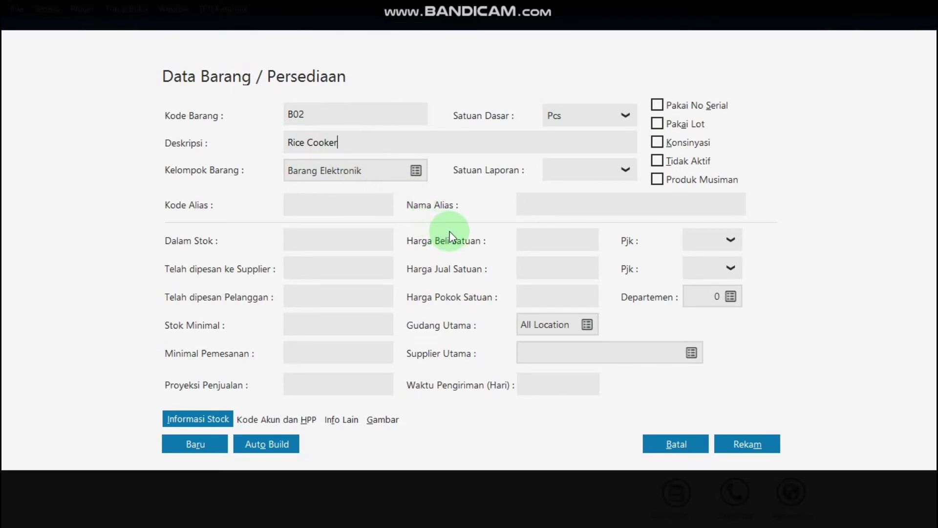
{"action": "left_click", "coordinate": [746, 445]}
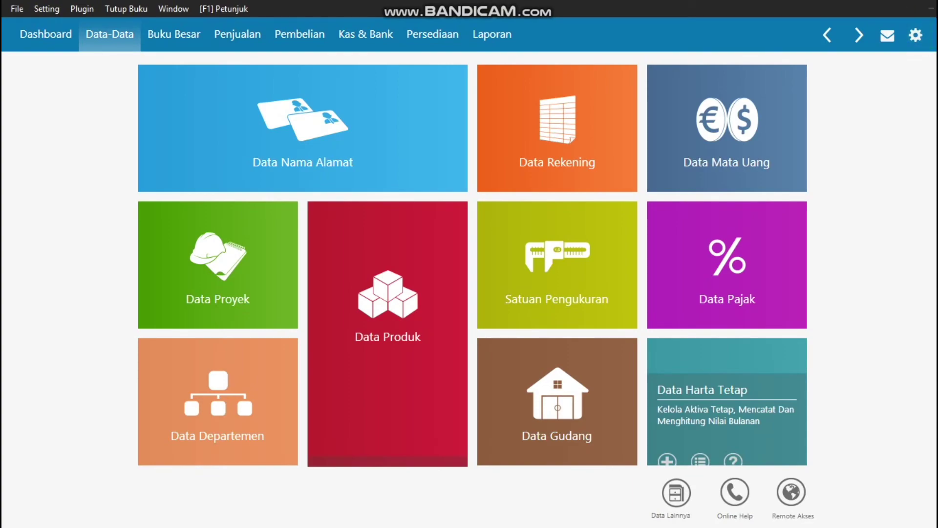
{"action": "left_click", "coordinate": [931, 8]}
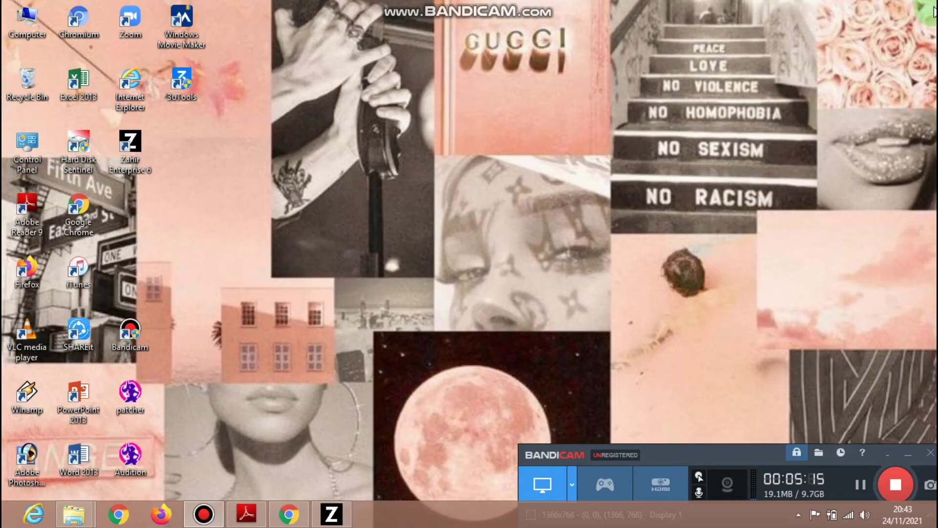
{"action": "left_click", "coordinate": [332, 517]}
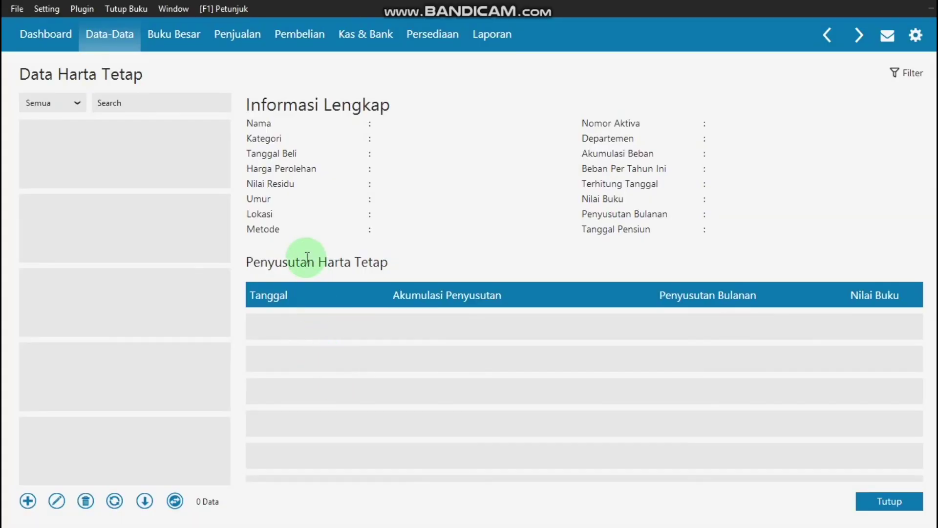
- Close the Data Harta Tetap list, add product B03 with description Radio FM/AM, and save it, returning to the master data overview
{"action": "left_click", "coordinate": [668, 500]}
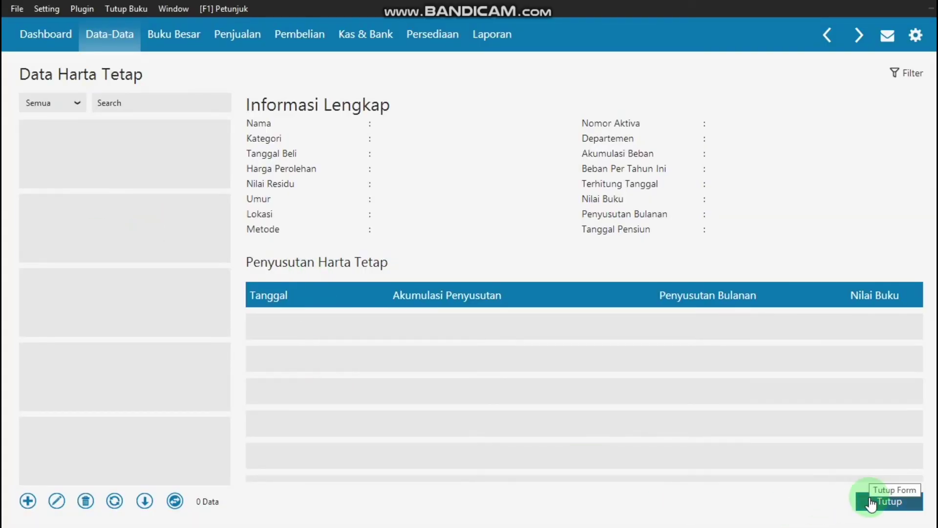
{"action": "left_click", "coordinate": [854, 497]}
{"action": "mouse_move", "coordinate": [391, 433]}
{"action": "left_click", "coordinate": [326, 447]}
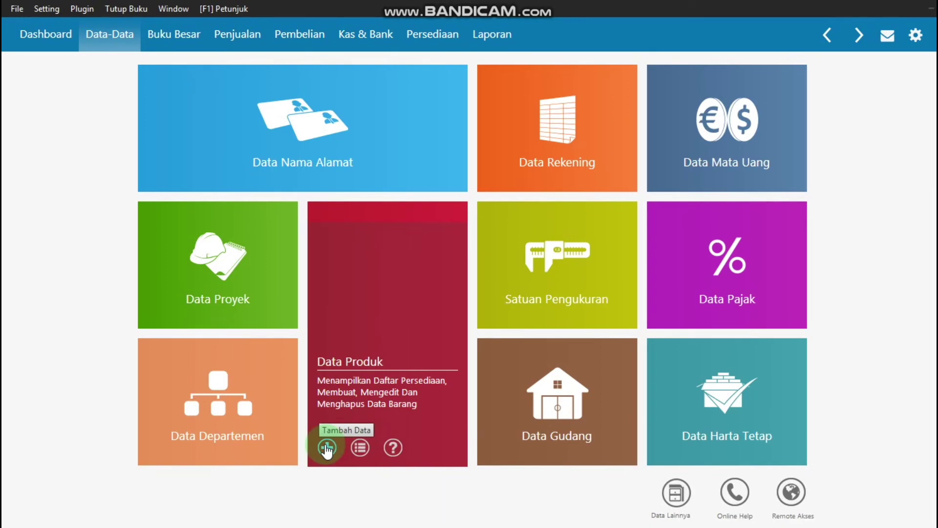
{"action": "left_click", "coordinate": [326, 447]}
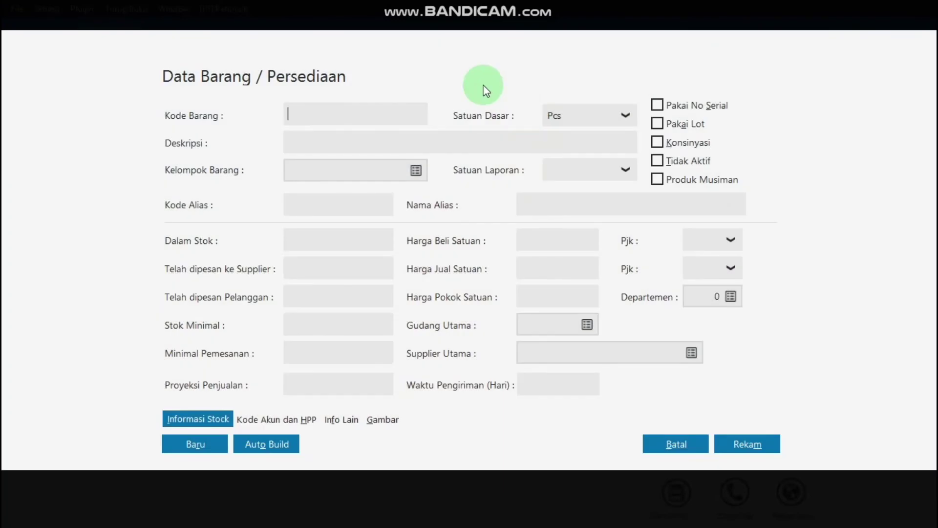
{"action": "type", "text": "B03"}
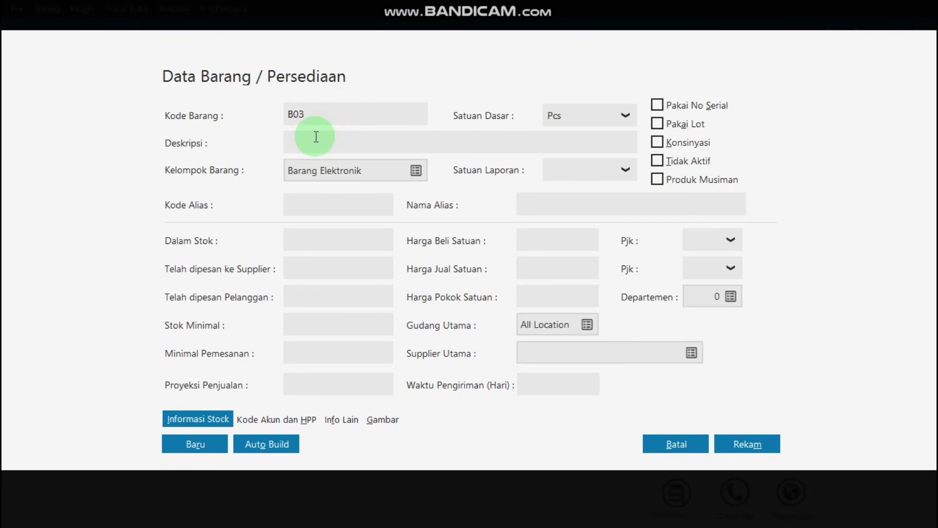
{"action": "type", "text": "R"}
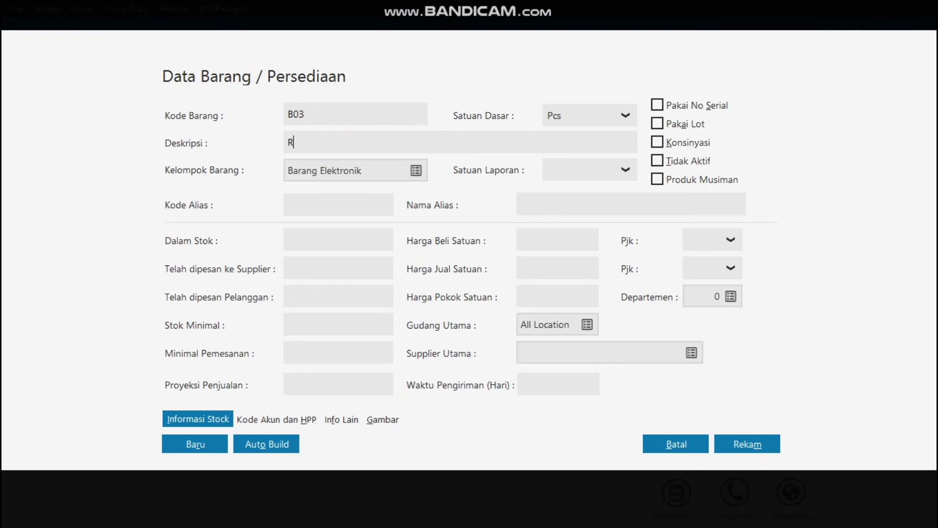
{"action": "type", "text": "adio FM/AM"}
{"action": "left_click", "coordinate": [739, 446]}
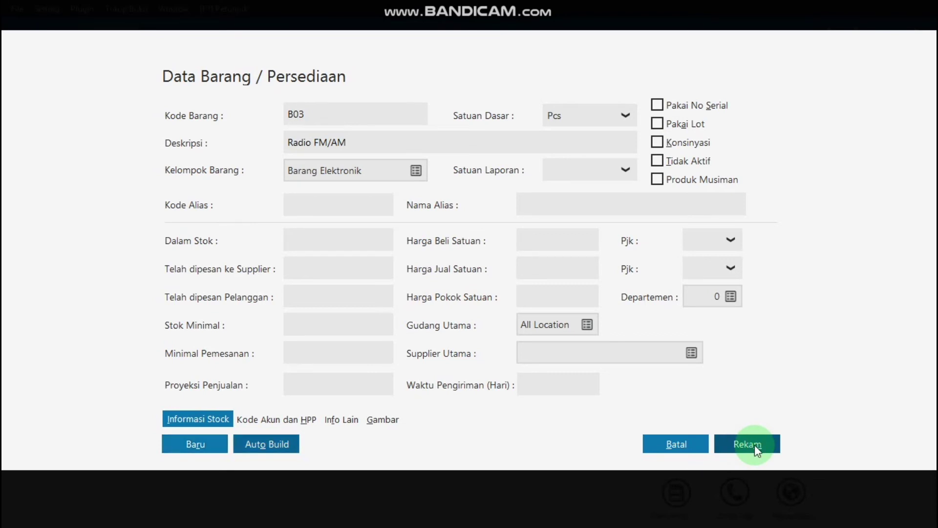
{"action": "left_click", "coordinate": [751, 443]}
{"action": "left_click", "coordinate": [751, 443]}
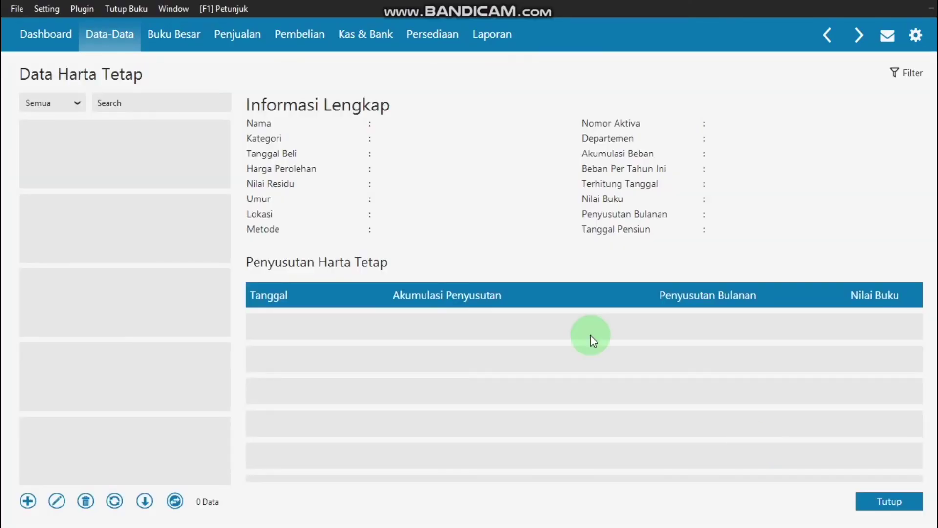
{"action": "left_click", "coordinate": [903, 500]}
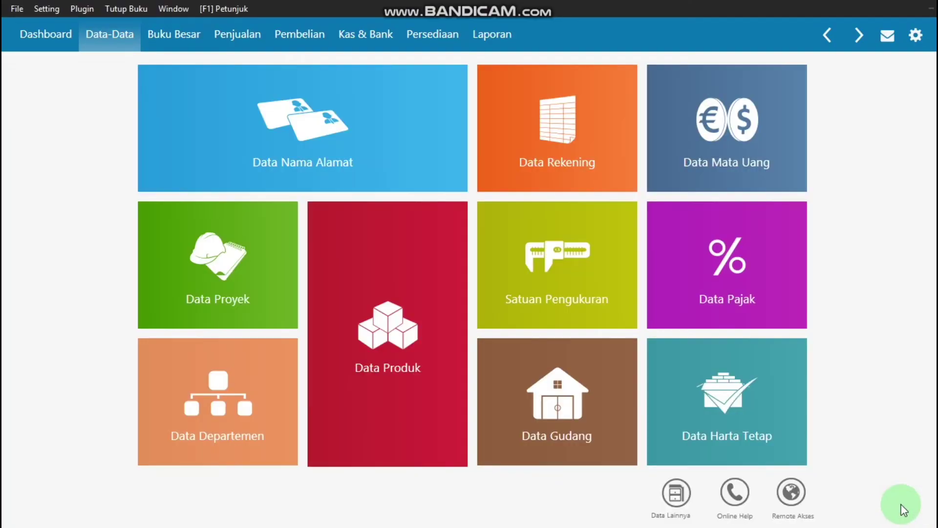
- Add a new product with item code B04 and description TV 20", and save the record
{"action": "mouse_move", "coordinate": [356, 435]}
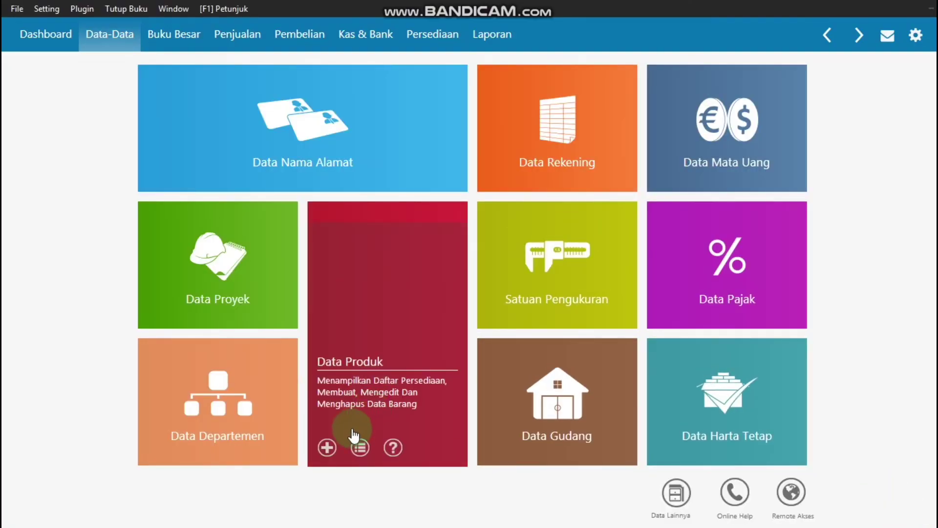
{"action": "left_click", "coordinate": [327, 447]}
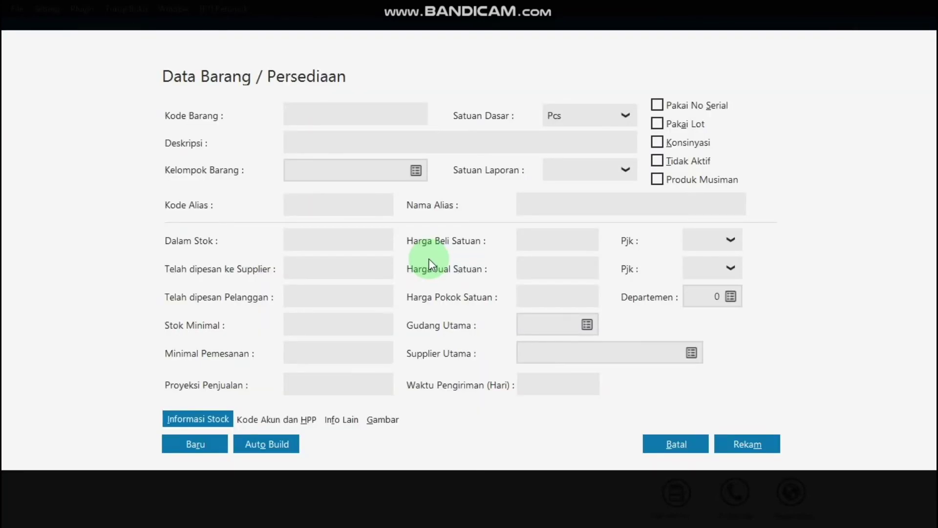
{"action": "type", "text": "B04"}
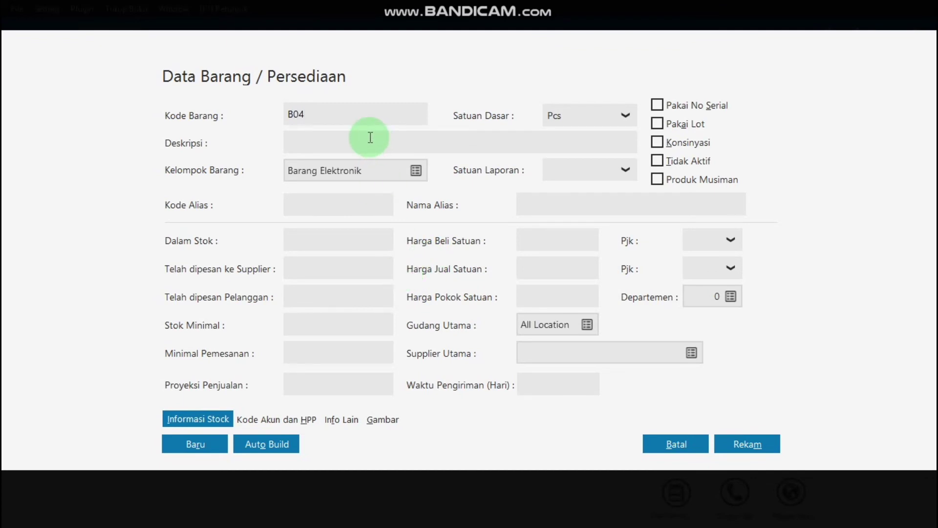
{"action": "type", "text": "TV "}
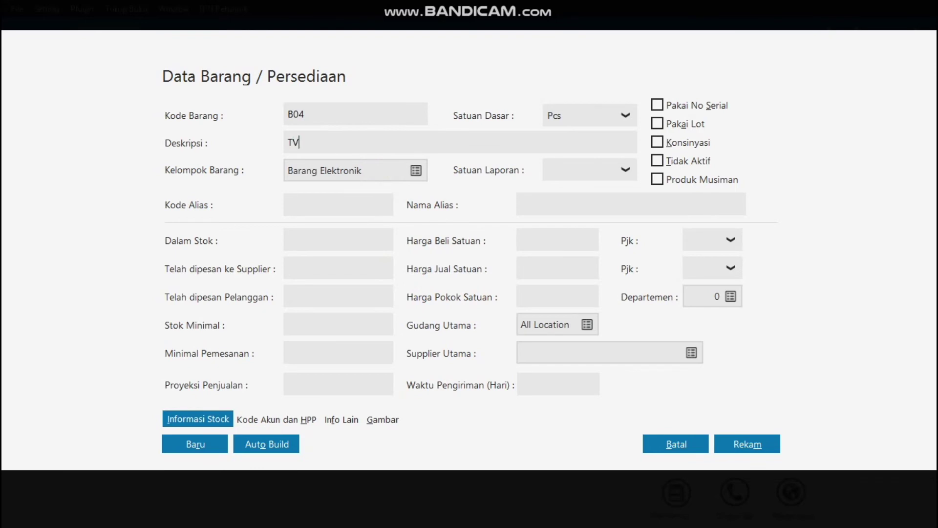
{"action": "type", "text": "20\""}
{"action": "left_click", "coordinate": [738, 442]}
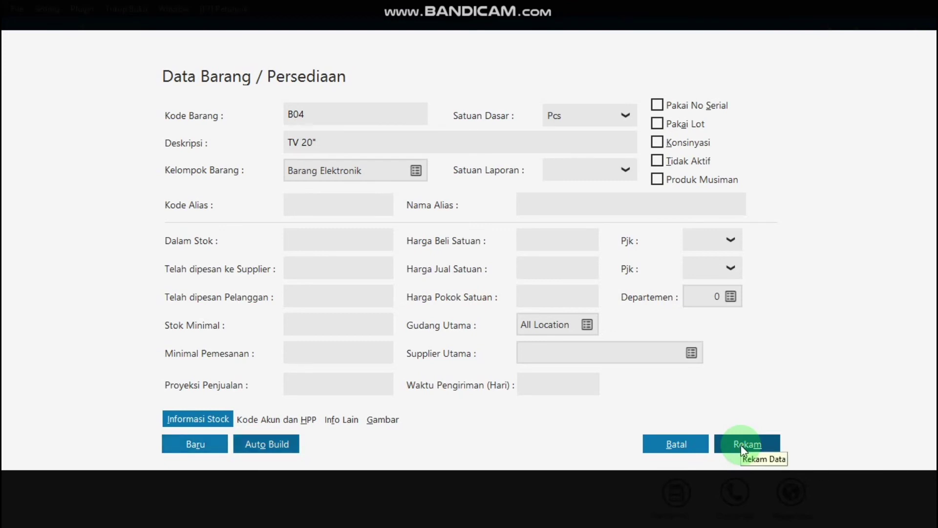
{"action": "left_click", "coordinate": [740, 444]}
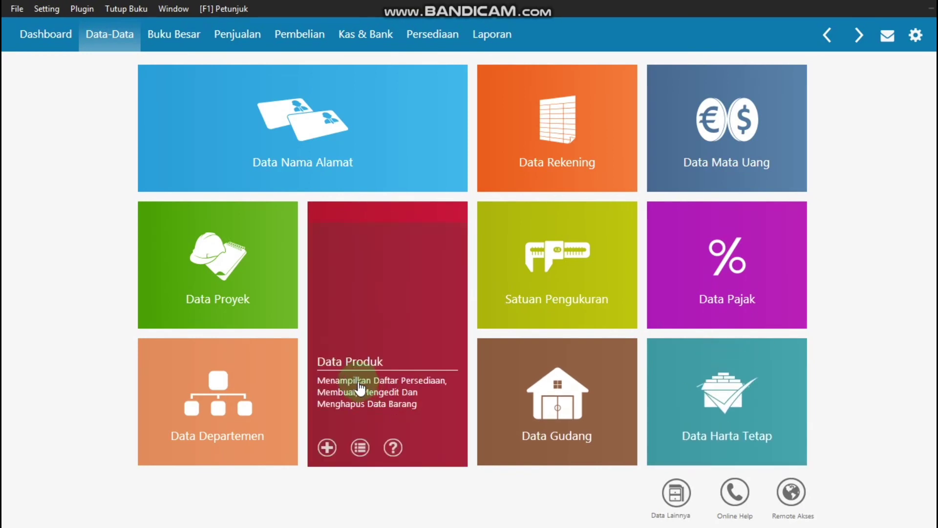
- Add a new product with item code B05 and description TV 14", and save the record
{"action": "left_click", "coordinate": [326, 447]}
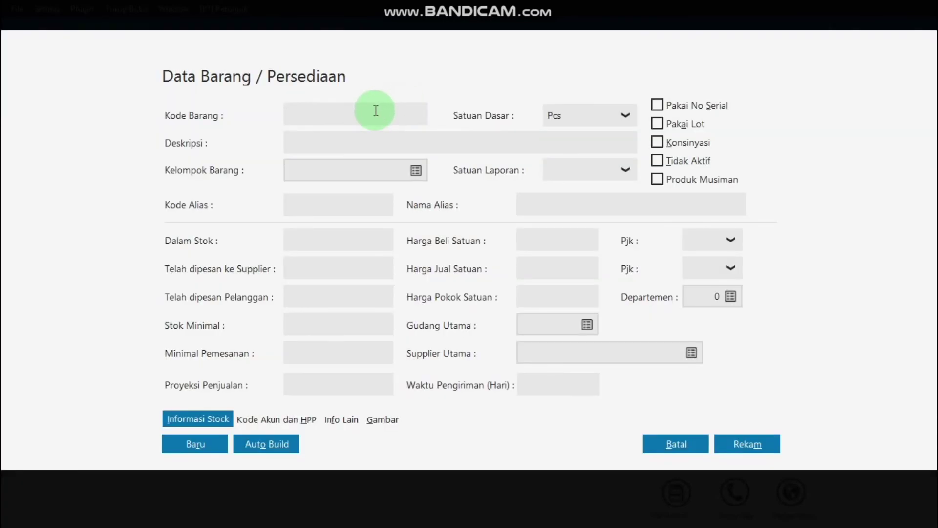
{"action": "type", "text": "B05"}
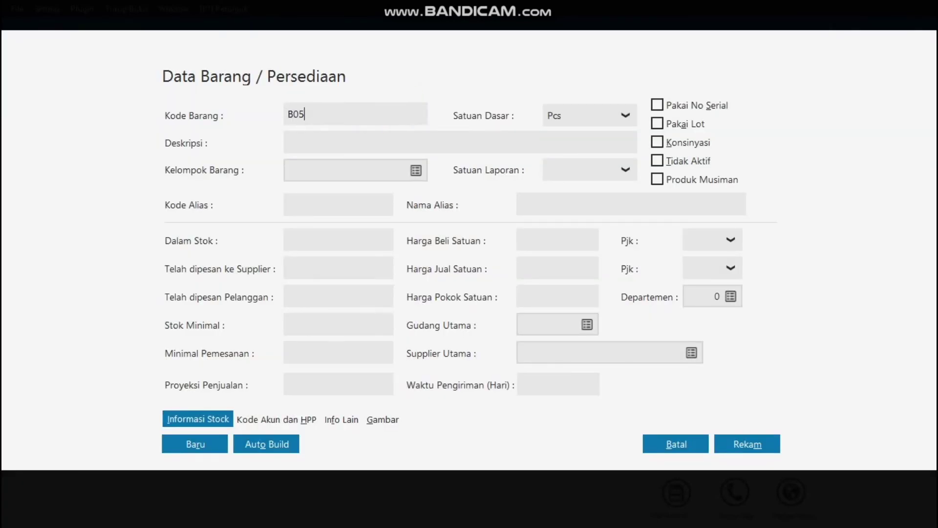
{"action": "left_click", "coordinate": [343, 139]}
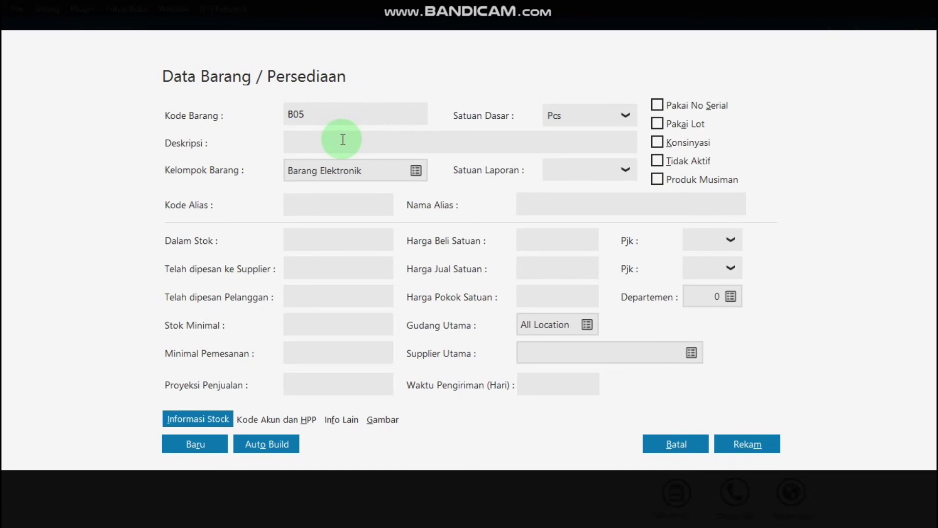
{"action": "type", "text": "TV 14\""}
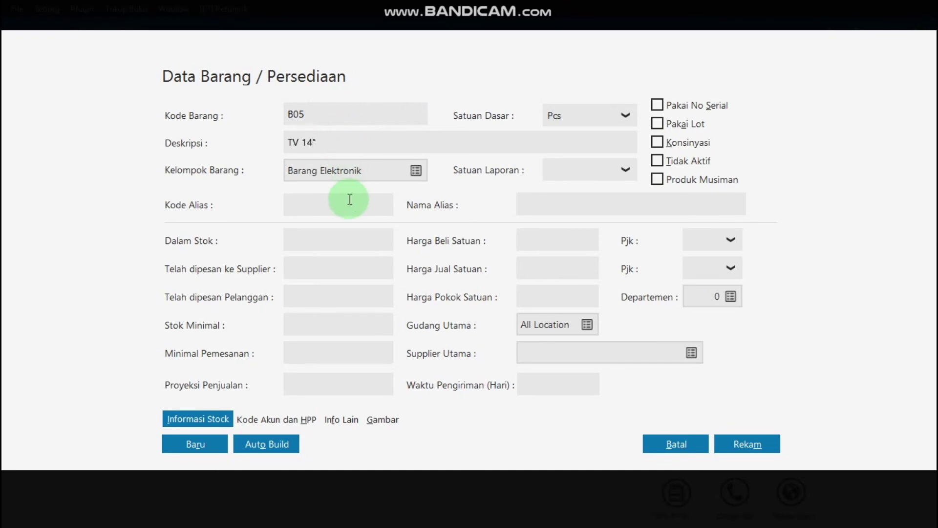
{"action": "left_click", "coordinate": [740, 450]}
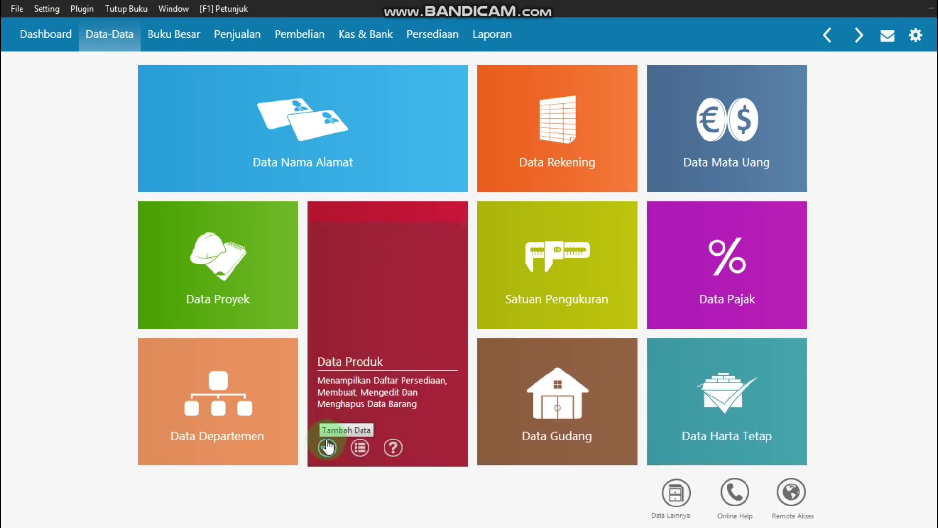
- Add a new product with item code B06 and description Mesin Cuci, and save the record
{"action": "left_click", "coordinate": [327, 446]}
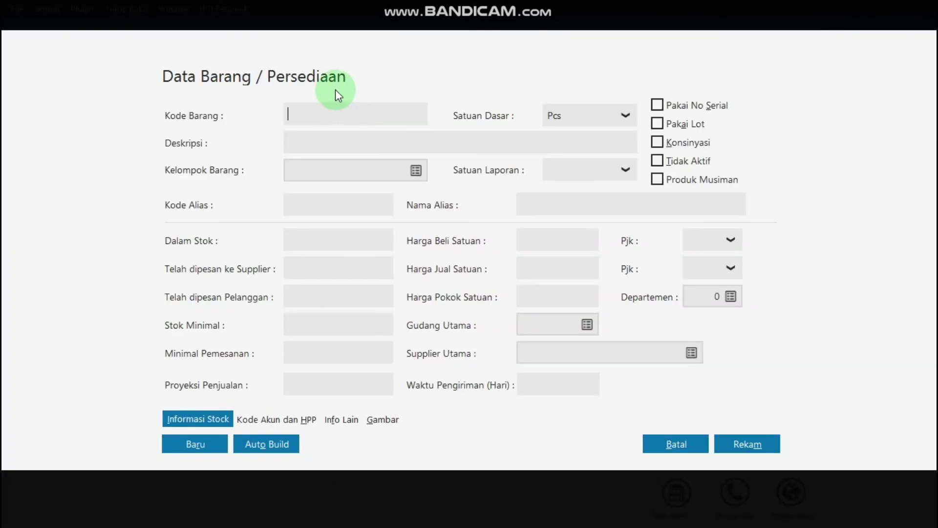
{"action": "type", "text": "B06"}
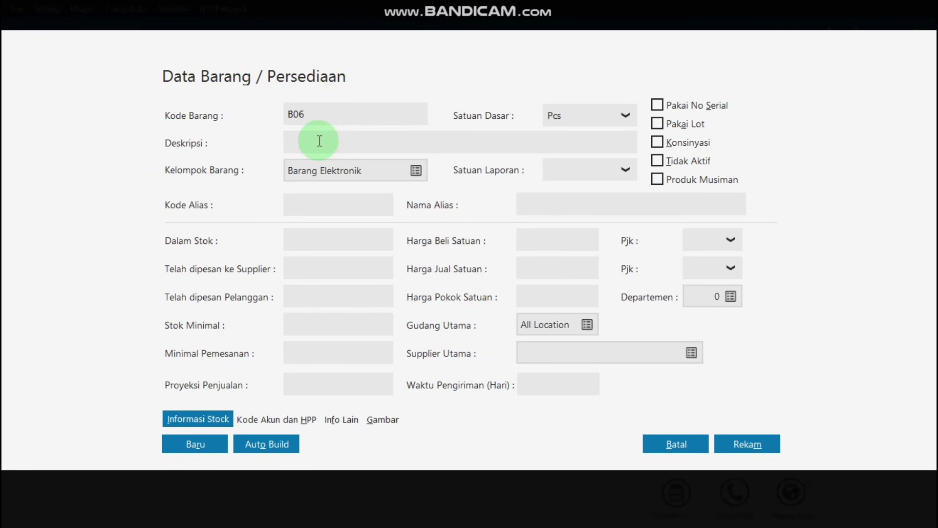
{"action": "type", "text": "Mesin "}
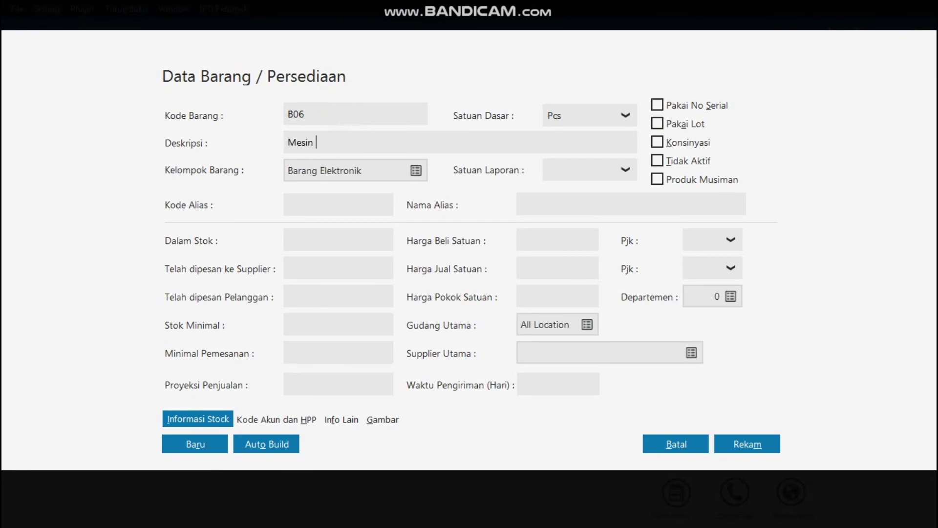
{"action": "type", "text": "Cuci"}
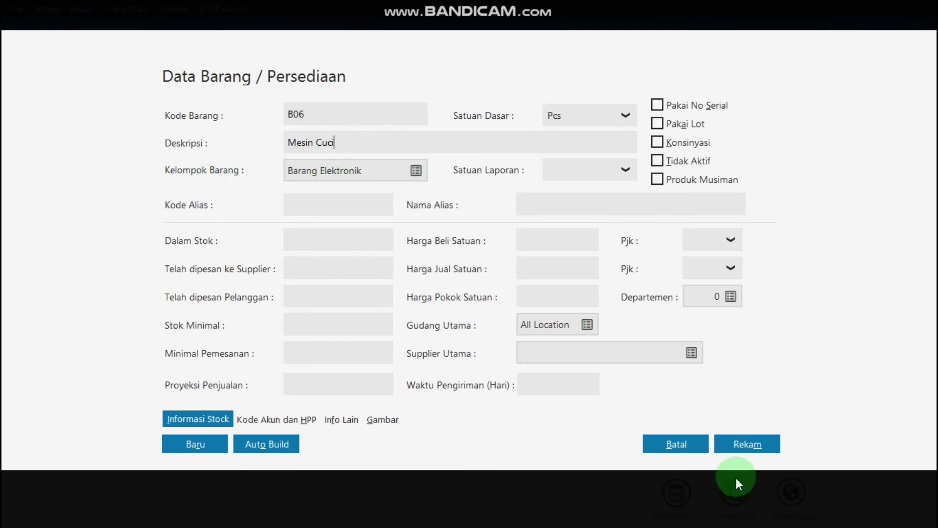
{"action": "left_click", "coordinate": [740, 449]}
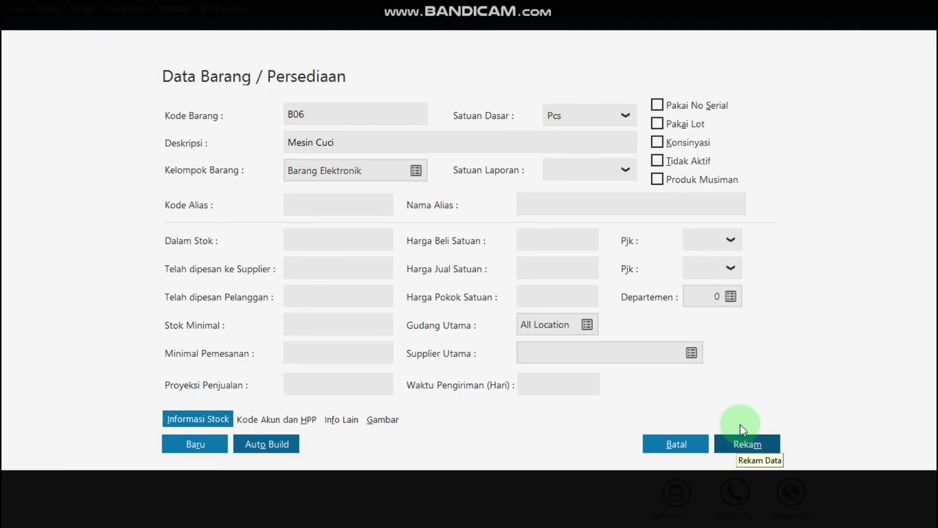
{"action": "left_click", "coordinate": [738, 444]}
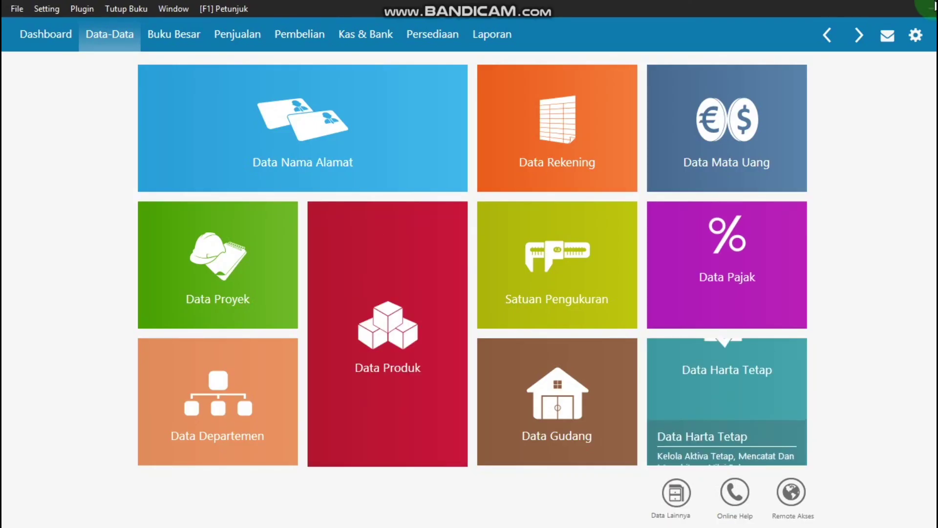
{"action": "left_click", "coordinate": [927, 11]}
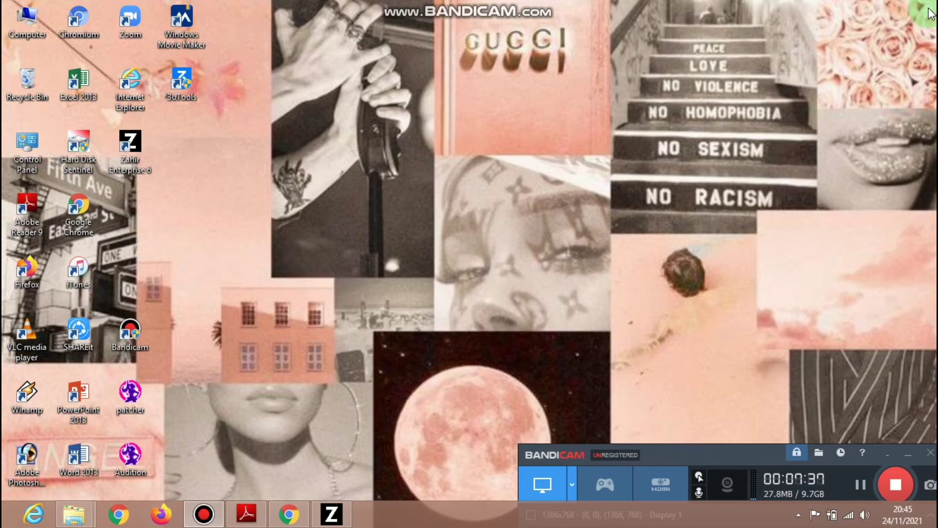
{"action": "left_click", "coordinate": [330, 513]}
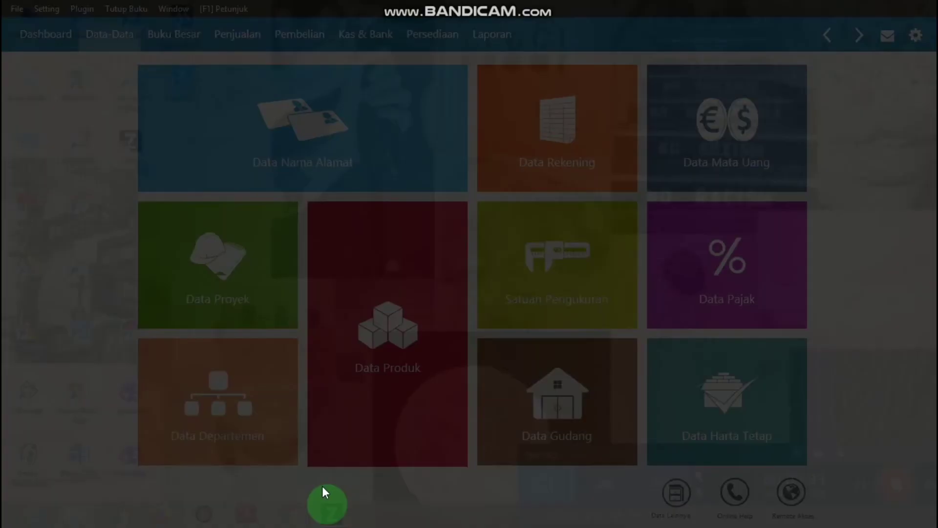
- Add a new product with item code B07 and description Kulkas, and save the record
{"action": "mouse_move", "coordinate": [332, 446]}
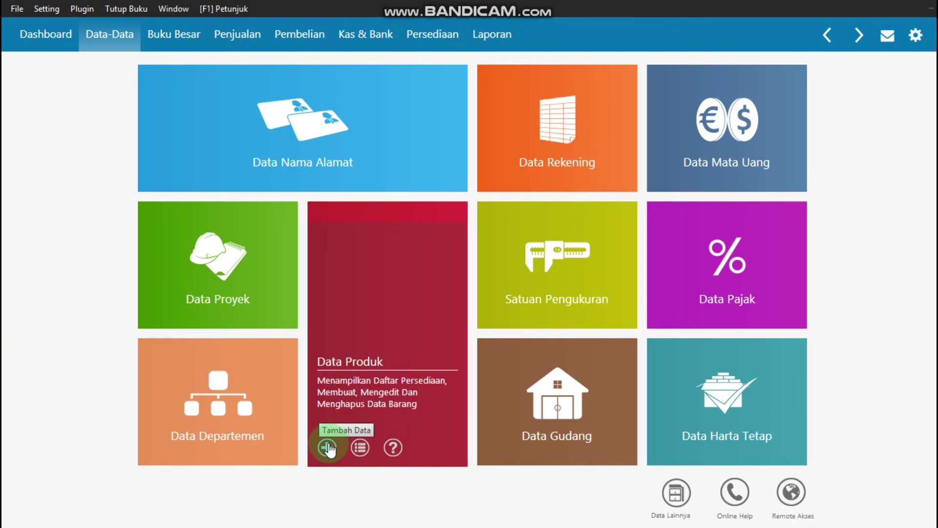
{"action": "left_click", "coordinate": [328, 447]}
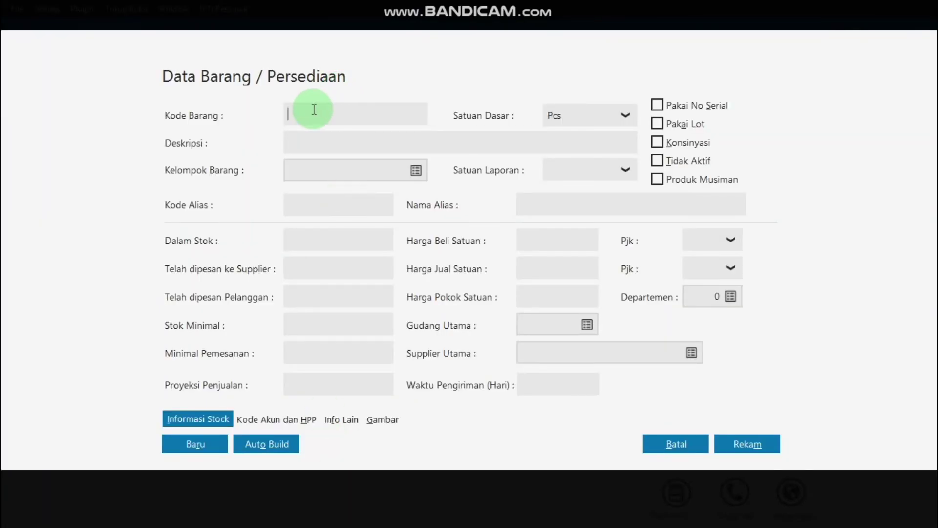
{"action": "type", "text": "B07"}
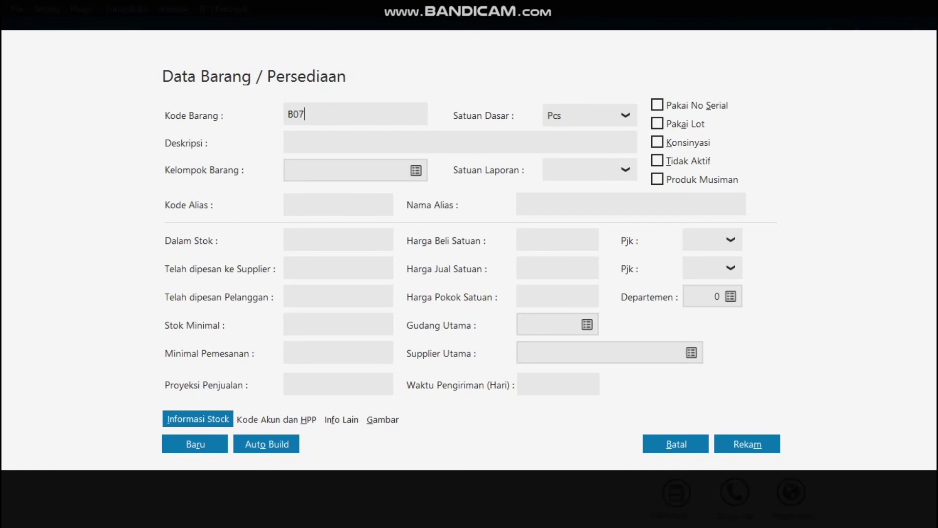
{"action": "left_click", "coordinate": [308, 144]}
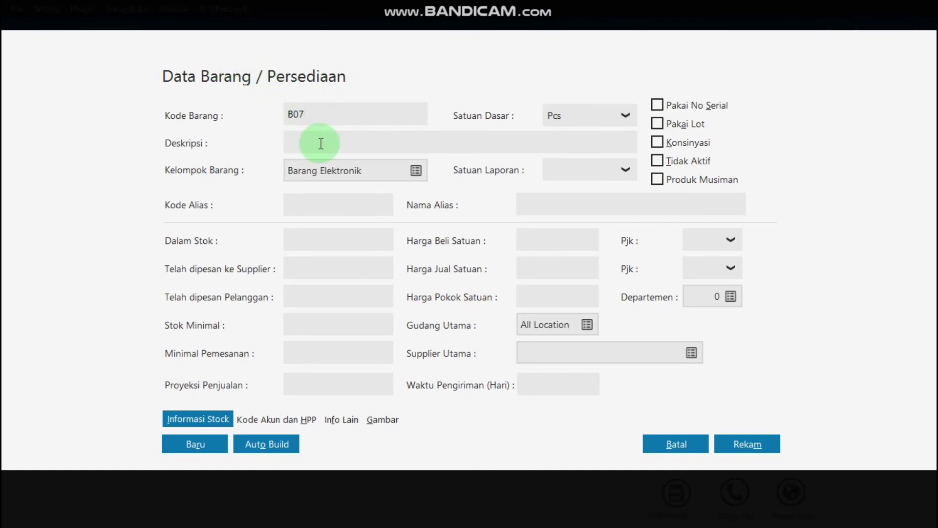
{"action": "type", "text": "Kulkas"}
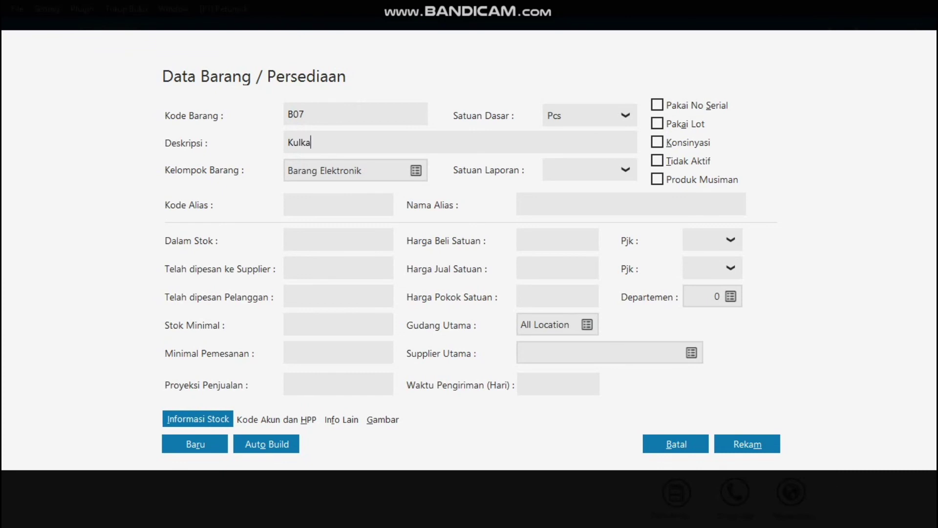
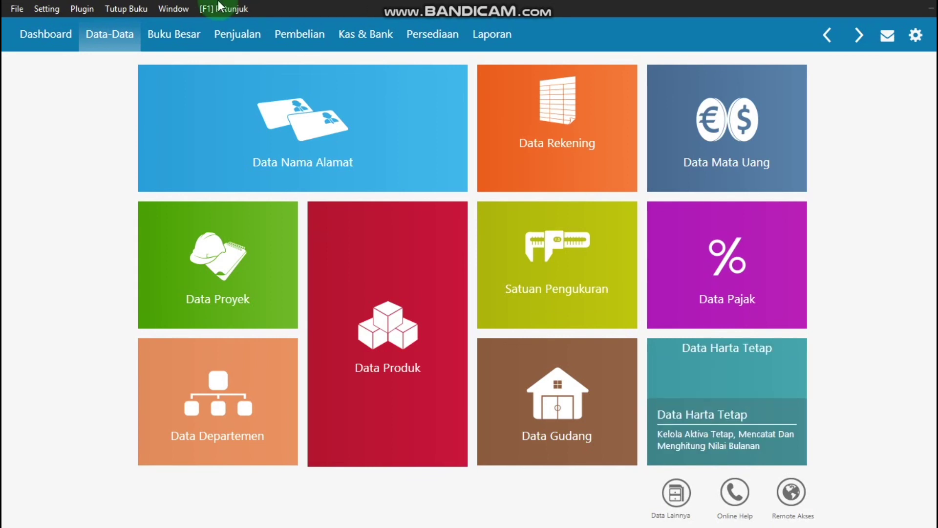
- Open the opening inventory balances (Saldo Awal Persediaan) and start a new entry for item B01 Kipas Angin in the Head Quarter warehouse
{"action": "left_click", "coordinate": [48, 10]}
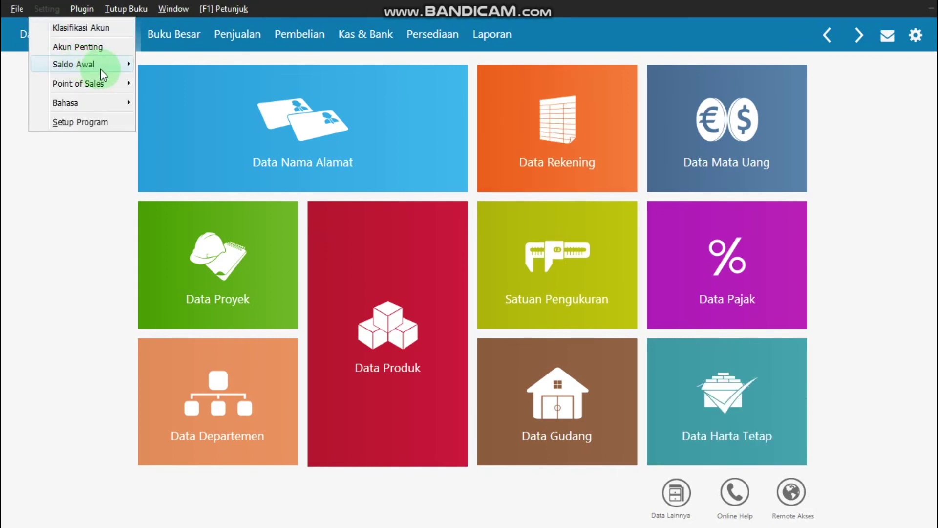
{"action": "mouse_move", "coordinate": [115, 71]}
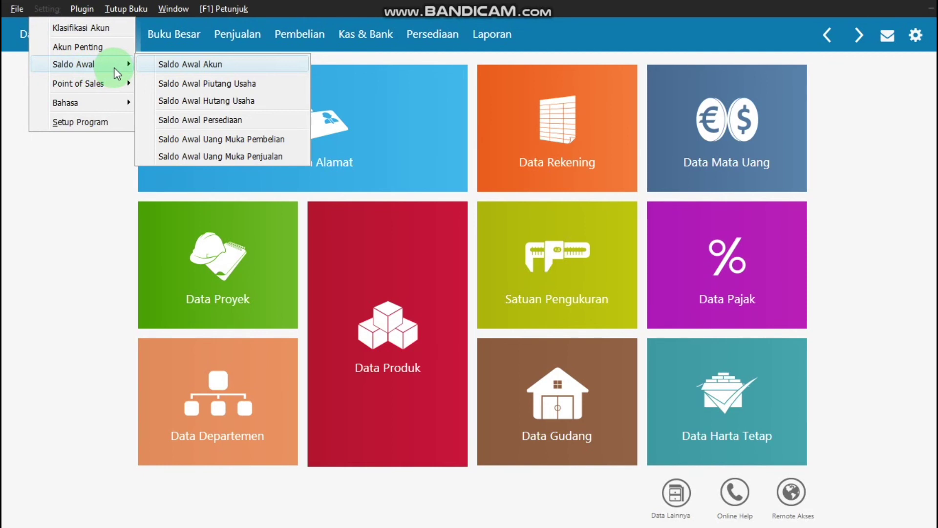
{"action": "left_click", "coordinate": [193, 121]}
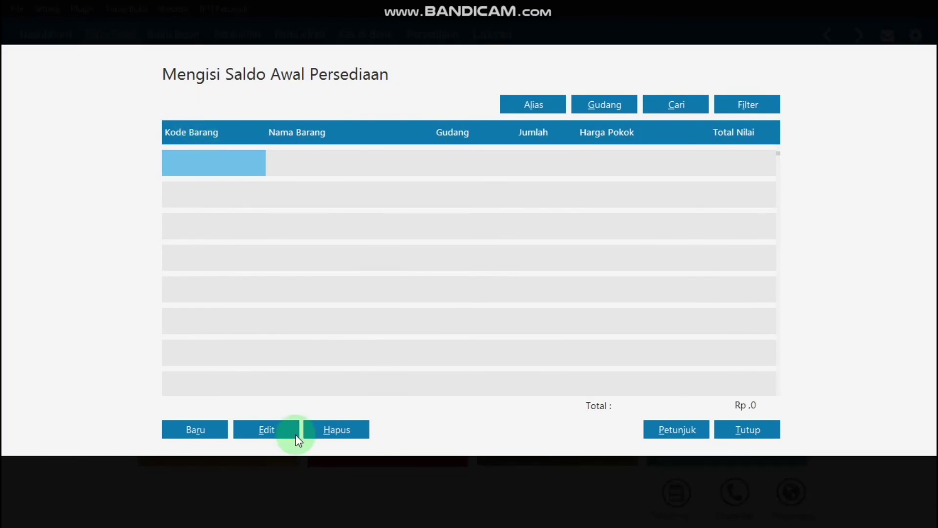
{"action": "left_click", "coordinate": [205, 424]}
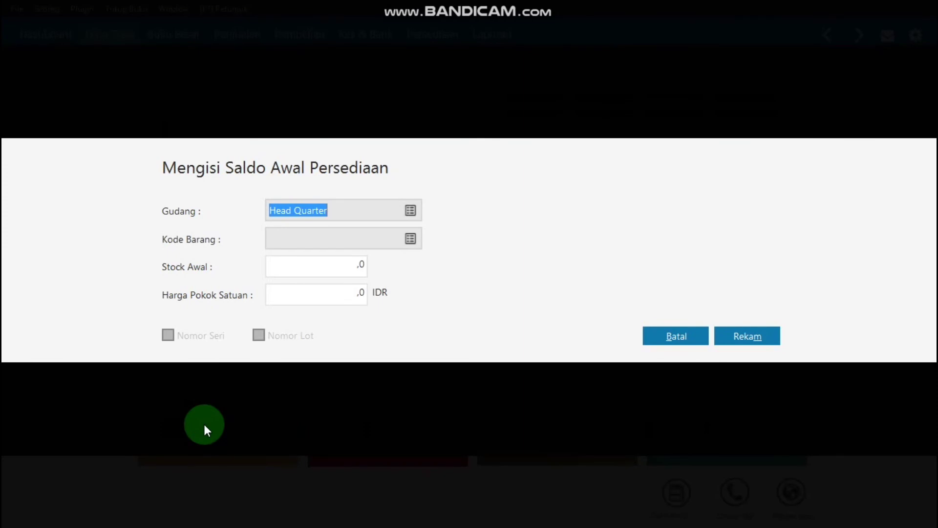
{"action": "left_click", "coordinate": [343, 240]}
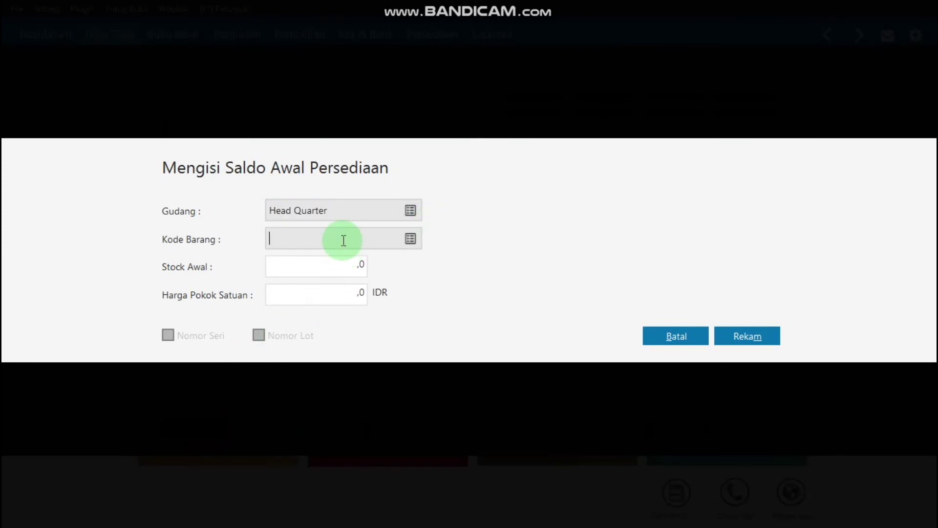
{"action": "left_click", "coordinate": [410, 239]}
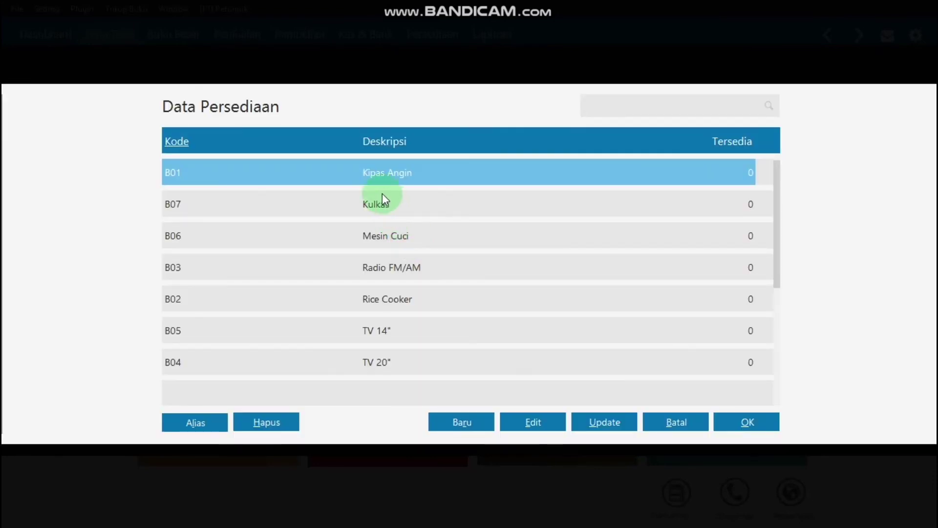
{"action": "double_click", "coordinate": [382, 173]}
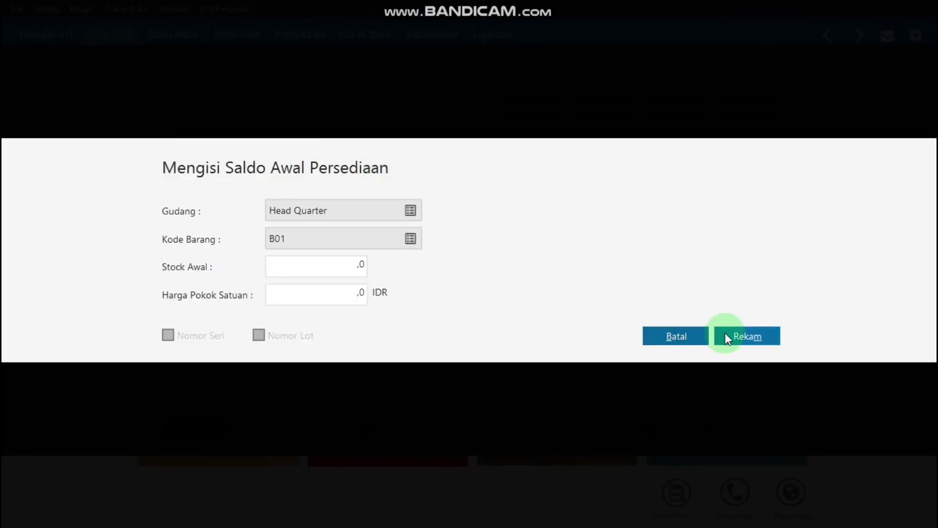
- Set item B01's opening stock to 5 and unit cost to 75000 IDR, and save the entry
{"action": "left_click_drag", "start_coordinate": [364, 268], "coordinate": [357, 293]}
{"action": "type", "text": "5"}
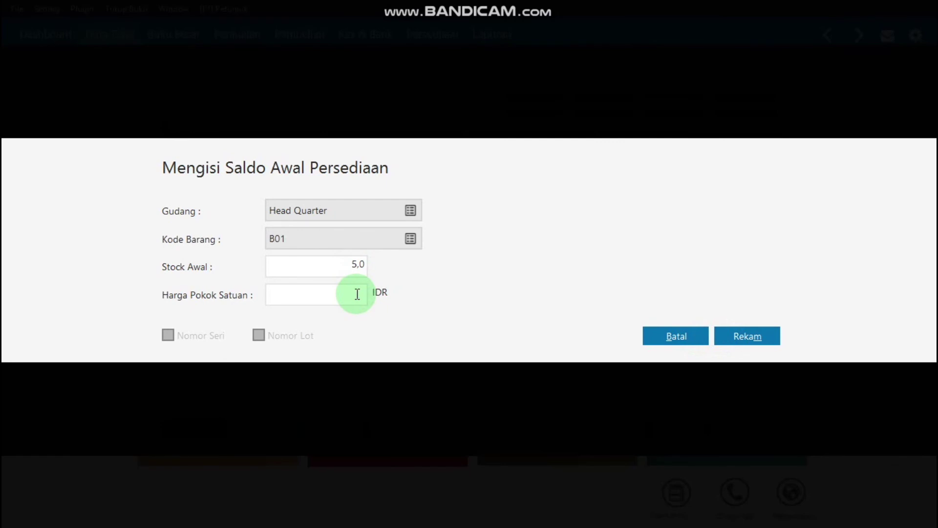
{"action": "type", "text": "75000"}
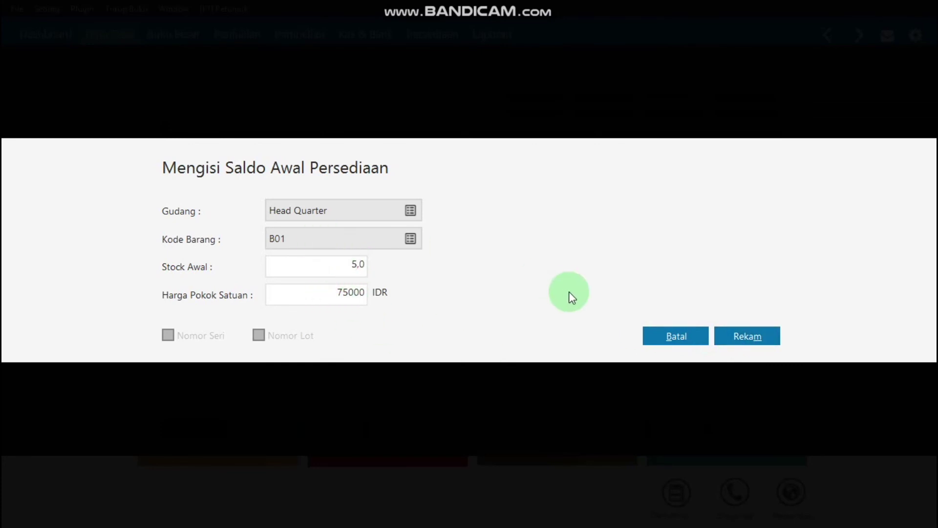
{"action": "left_click", "coordinate": [740, 339]}
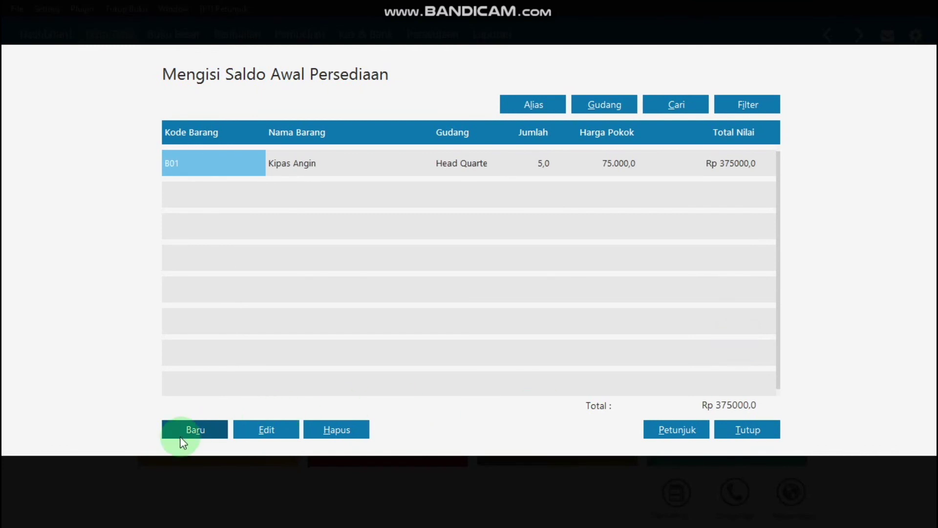
- Record an opening inventory balance for item B02 Rice Cooker with stock 2 and unit cost 125000 IDR
{"action": "left_click", "coordinate": [194, 431]}
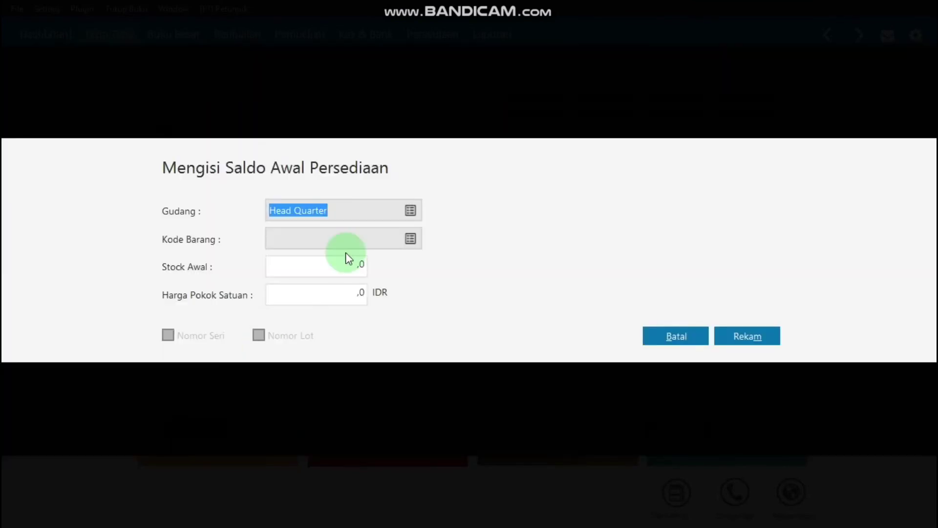
{"action": "left_click", "coordinate": [408, 240]}
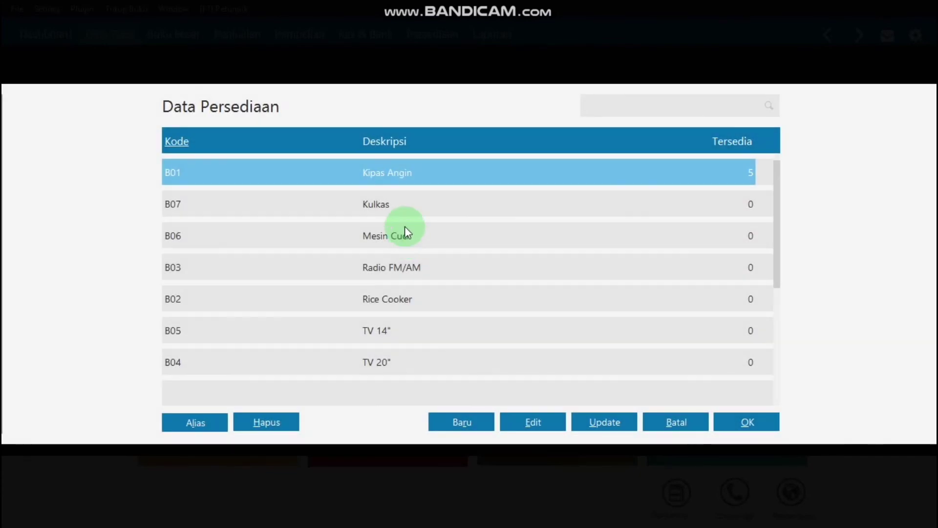
{"action": "left_click", "coordinate": [423, 302]}
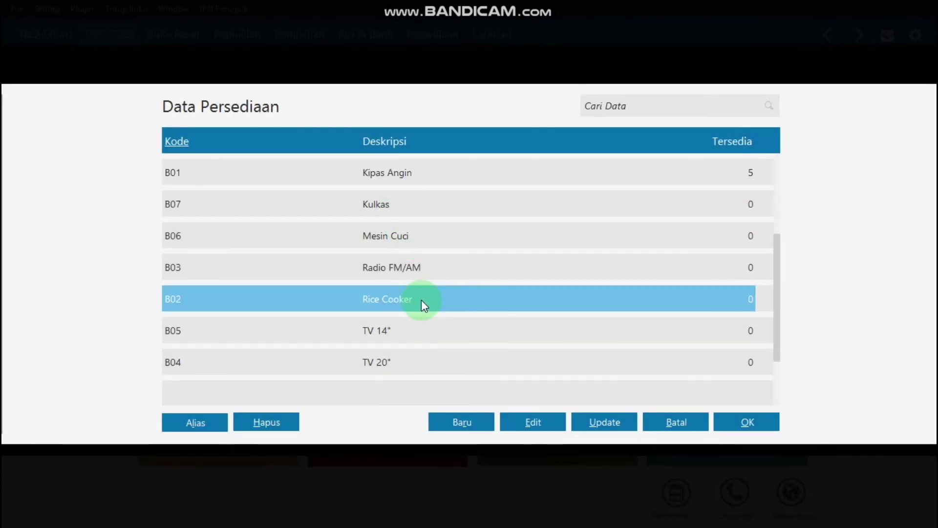
{"action": "left_click", "coordinate": [733, 423]}
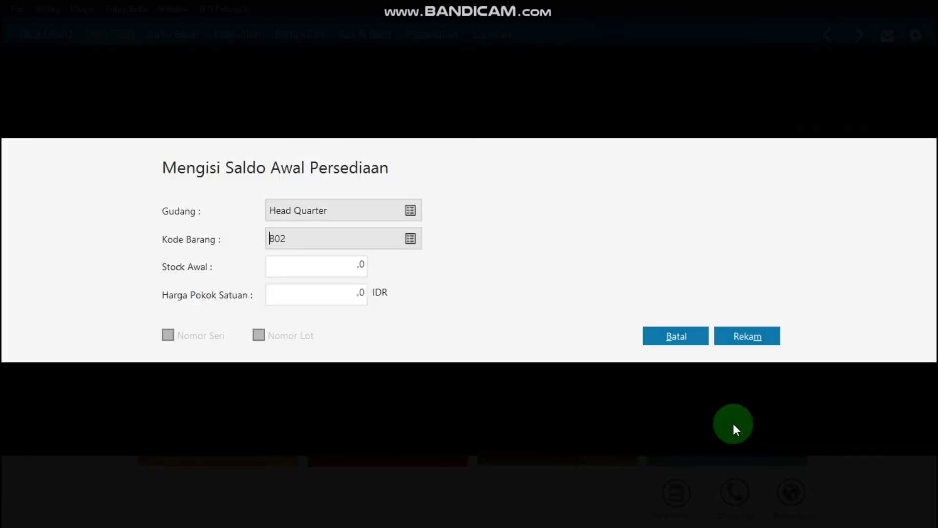
{"action": "double_click", "coordinate": [360, 265]}
{"action": "type", "text": "2"}
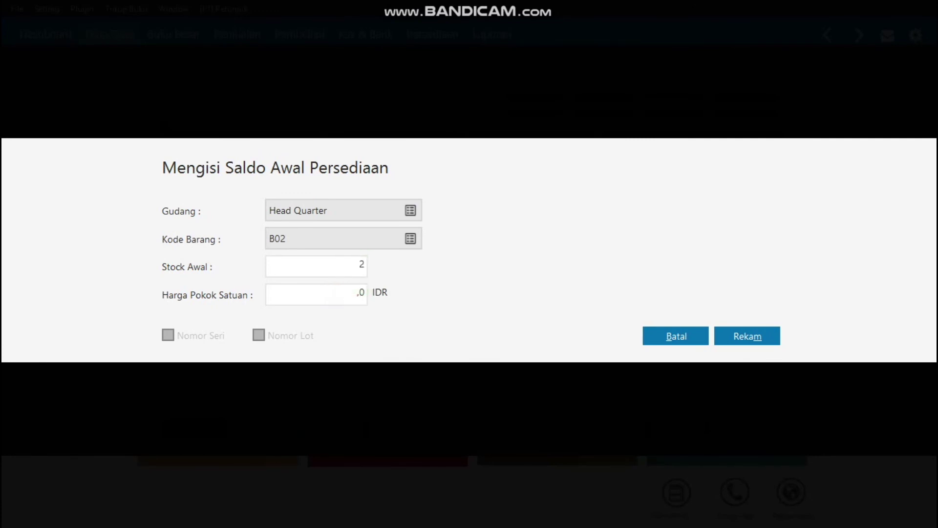
{"action": "double_click", "coordinate": [360, 293]}
{"action": "type", "text": "125"}
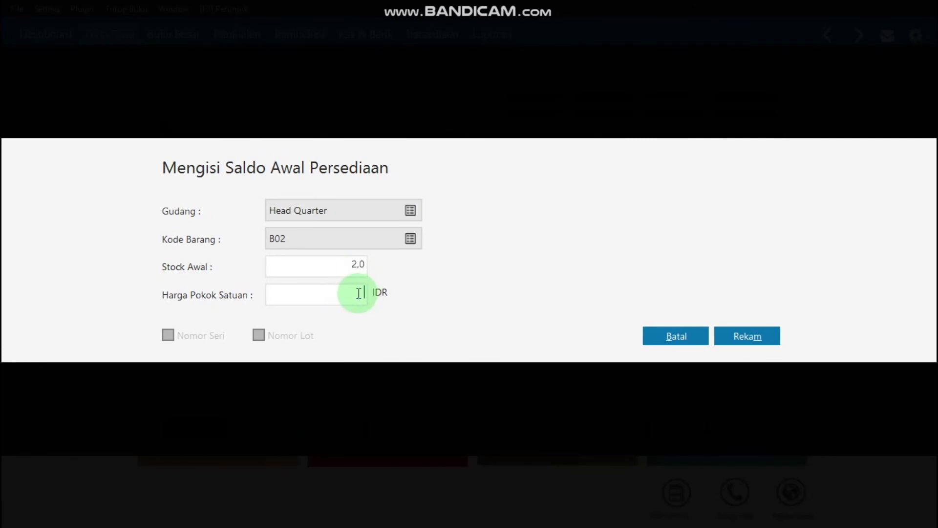
{"action": "type", "text": "000"}
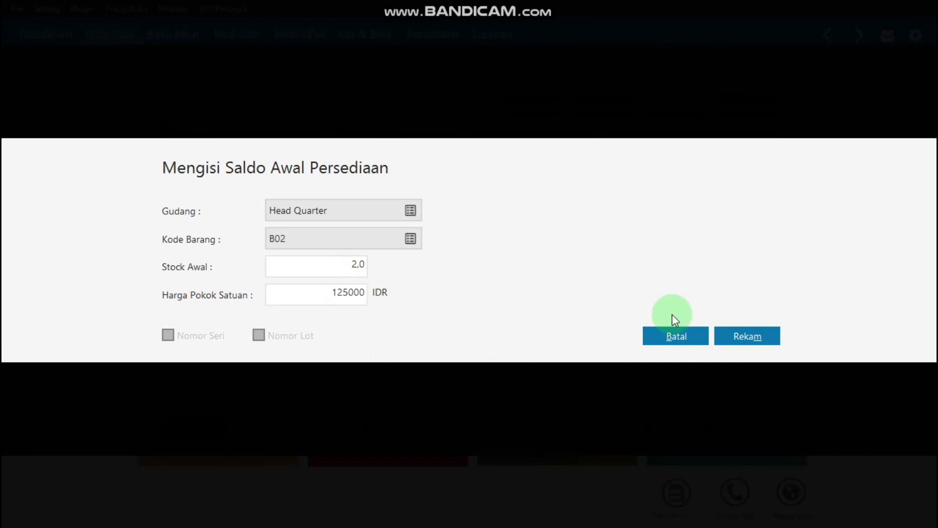
{"action": "left_click", "coordinate": [734, 334]}
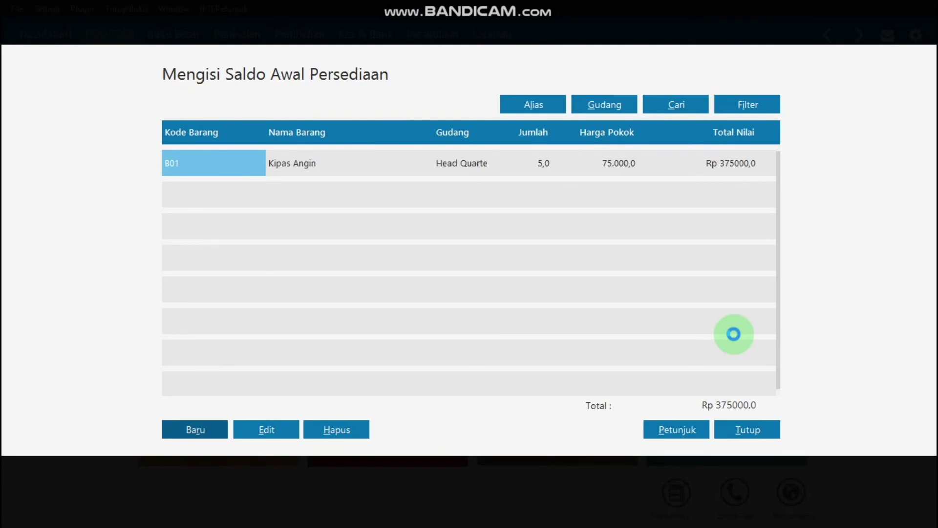
- Record an opening inventory balance for item B03 Radio FM/AM with stock 7 and unit cost 35000 IDR
{"action": "left_click", "coordinate": [192, 428]}
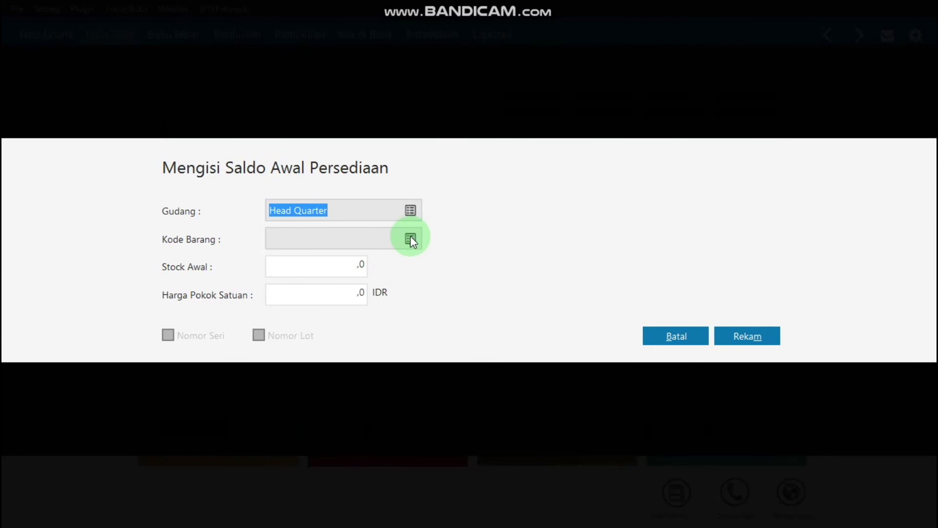
{"action": "left_click", "coordinate": [410, 236]}
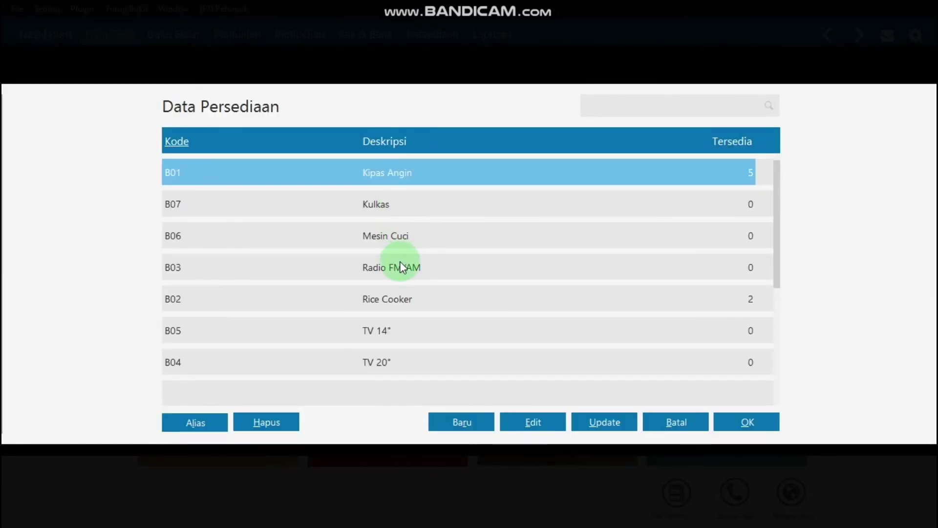
{"action": "left_click", "coordinate": [399, 263]}
{"action": "left_click", "coordinate": [718, 421]}
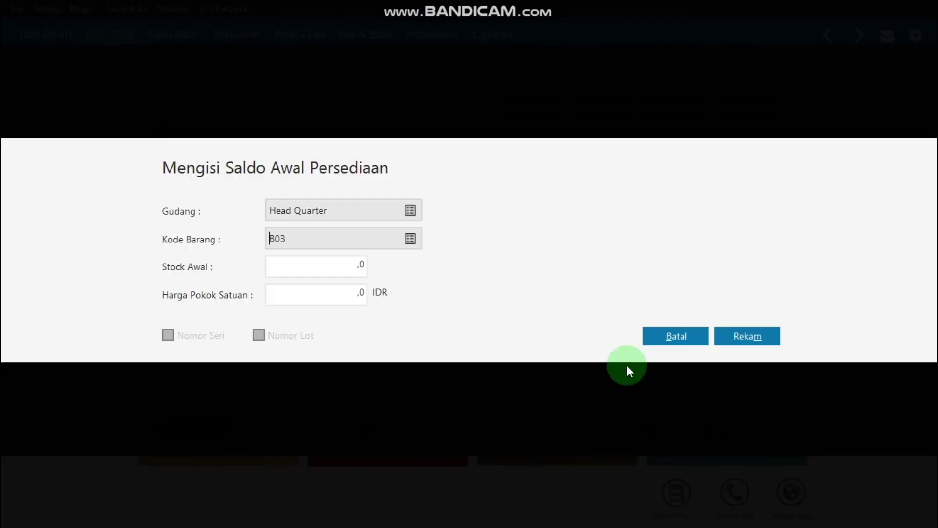
{"action": "left_click", "coordinate": [362, 263]}
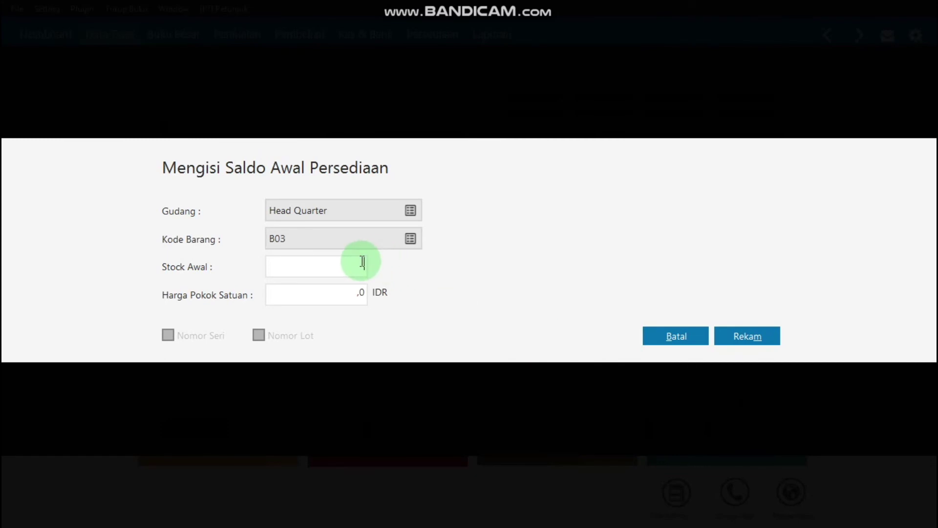
{"action": "type", "text": "7"}
{"action": "left_click", "coordinate": [361, 292]}
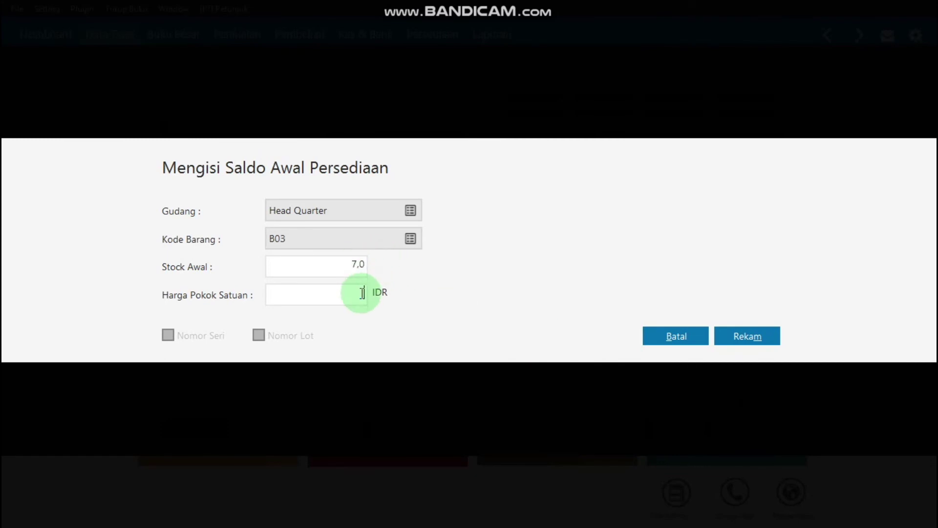
{"action": "type", "text": "35000"}
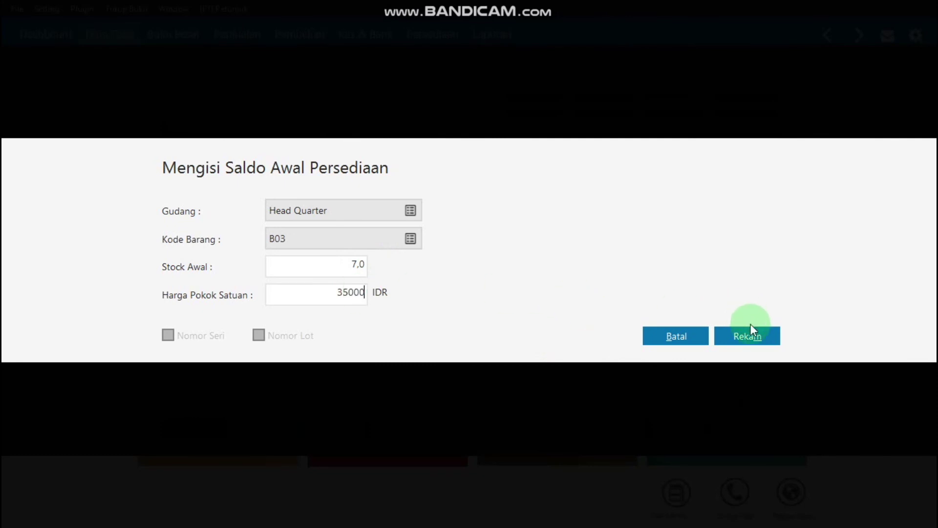
{"action": "left_click", "coordinate": [749, 328]}
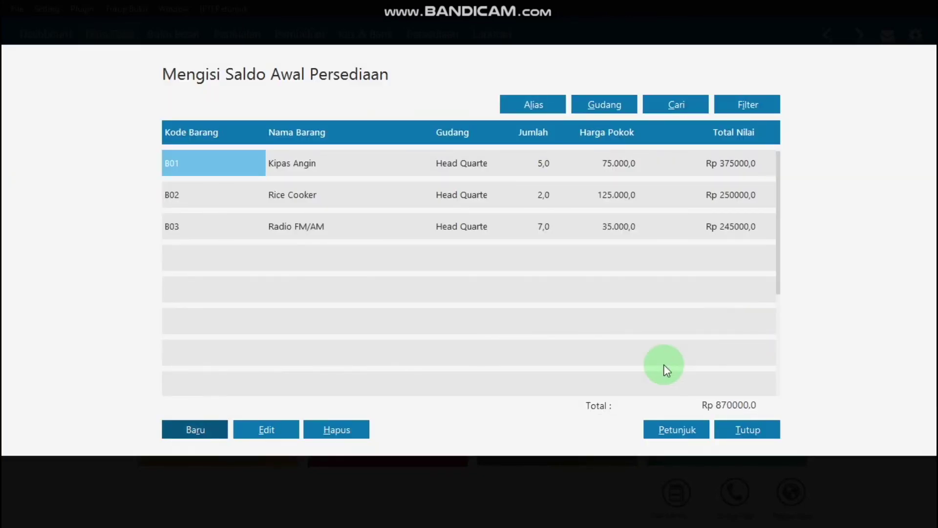
- Record an opening inventory balance for item B04 TV 20" in Head Quarter with stock 4 and unit cost 825000 IDR
{"action": "left_click", "coordinate": [188, 430]}
{"action": "left_click", "coordinate": [364, 267]}
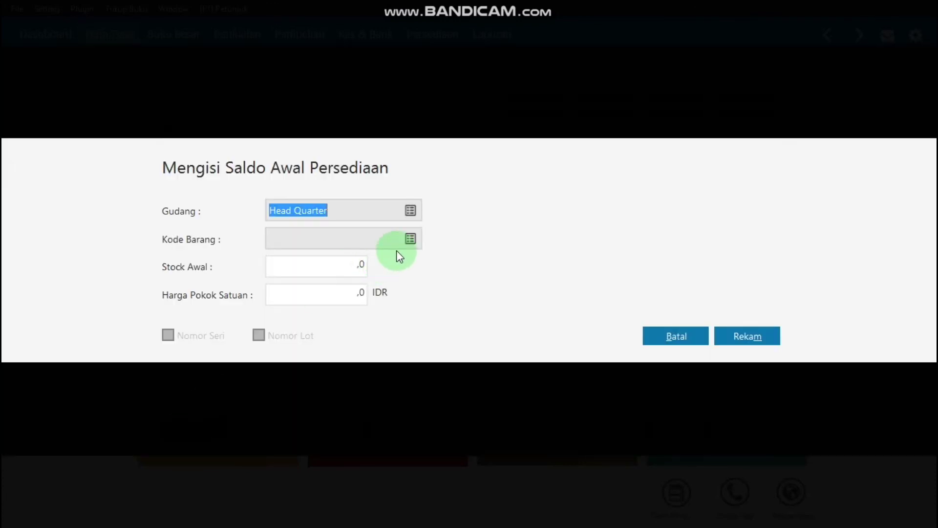
{"action": "left_click", "coordinate": [409, 240]}
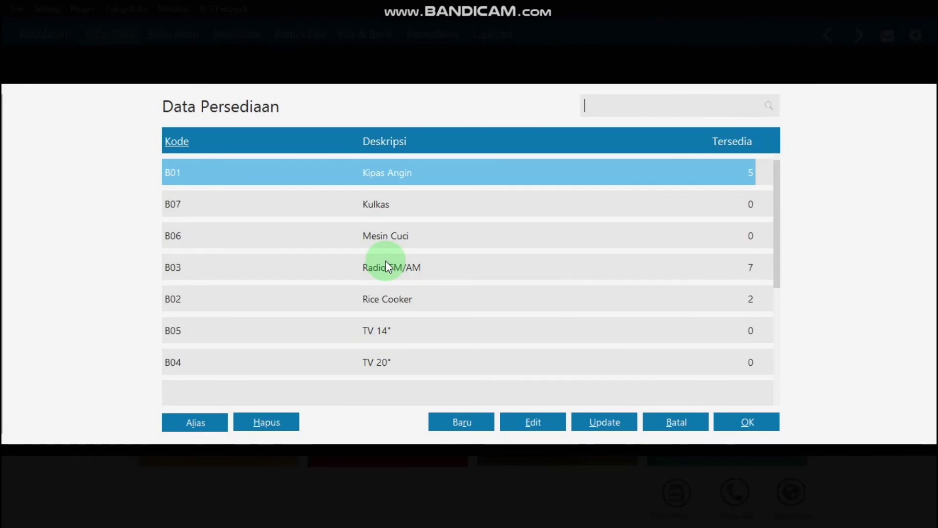
{"action": "left_click", "coordinate": [424, 359]}
{"action": "left_click", "coordinate": [747, 420]}
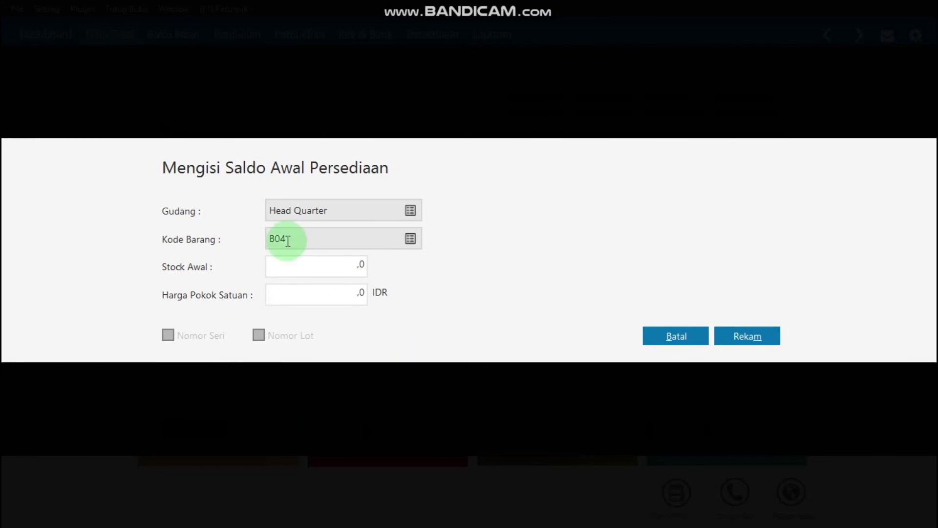
{"action": "left_click", "coordinate": [342, 268]}
{"action": "key", "text": "BackSpace"}
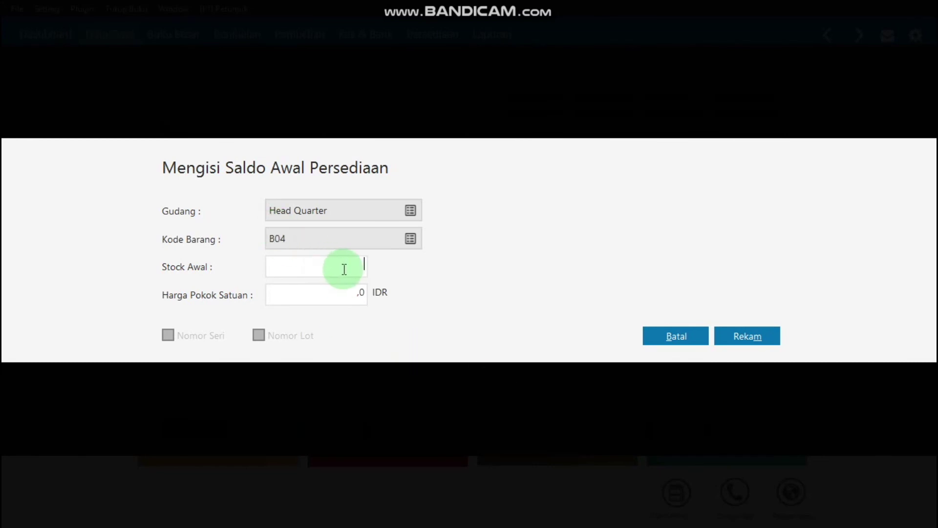
{"action": "type", "text": "4"}
{"action": "left_click_drag", "start_coordinate": [338, 294], "coordinate": [359, 296]}
{"action": "key", "text": "BackSpace"}
{"action": "type", "text": "825"}
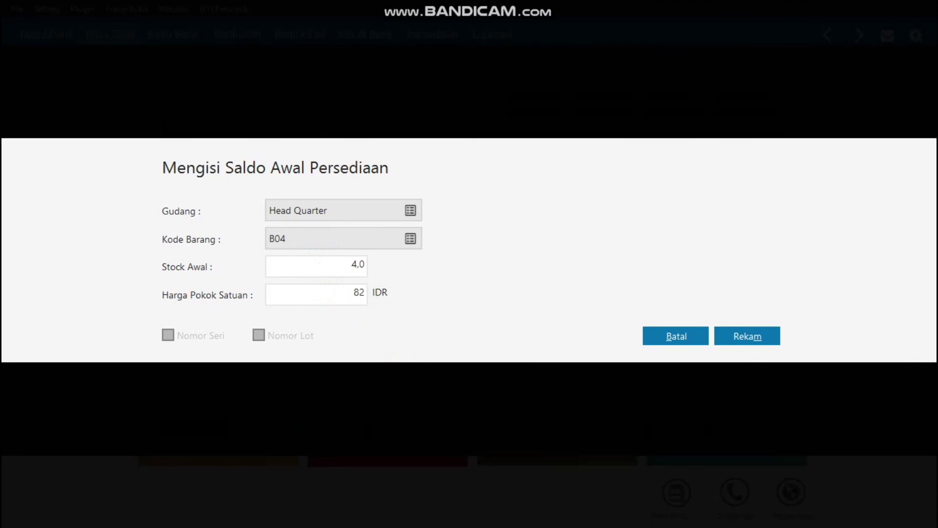
{"action": "type", "text": "000"}
{"action": "left_click", "coordinate": [758, 331]}
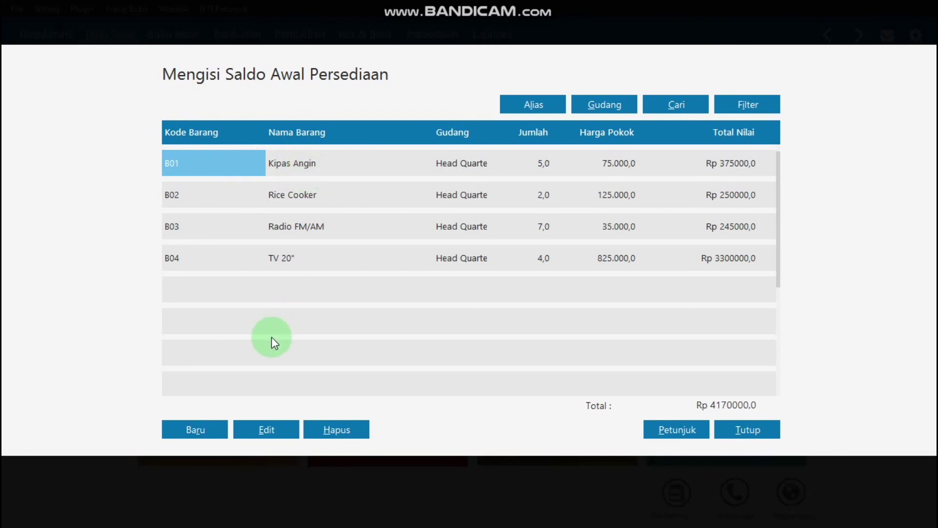
- Record an opening inventory balance for item B05 TV 14" in Head Quarter with stock 8 and unit cost 315000 IDR
{"action": "left_click", "coordinate": [198, 428]}
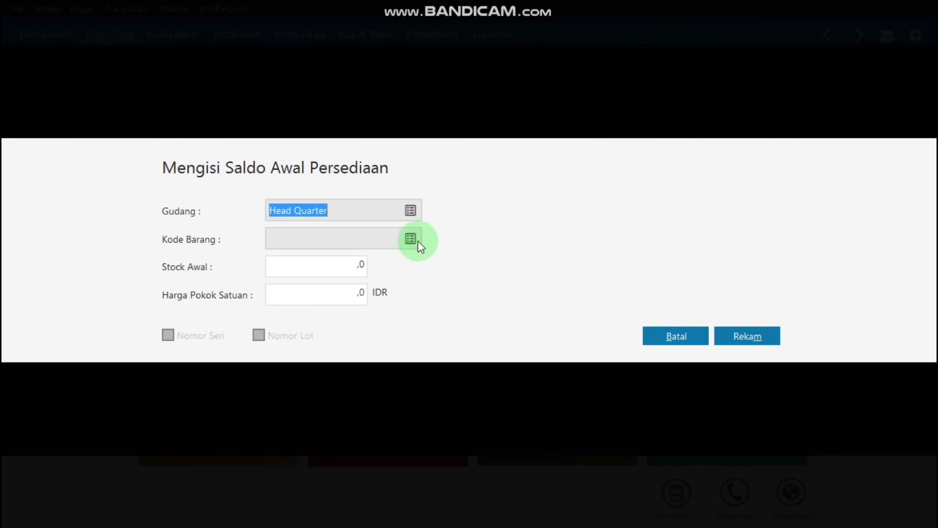
{"action": "left_click", "coordinate": [410, 239]}
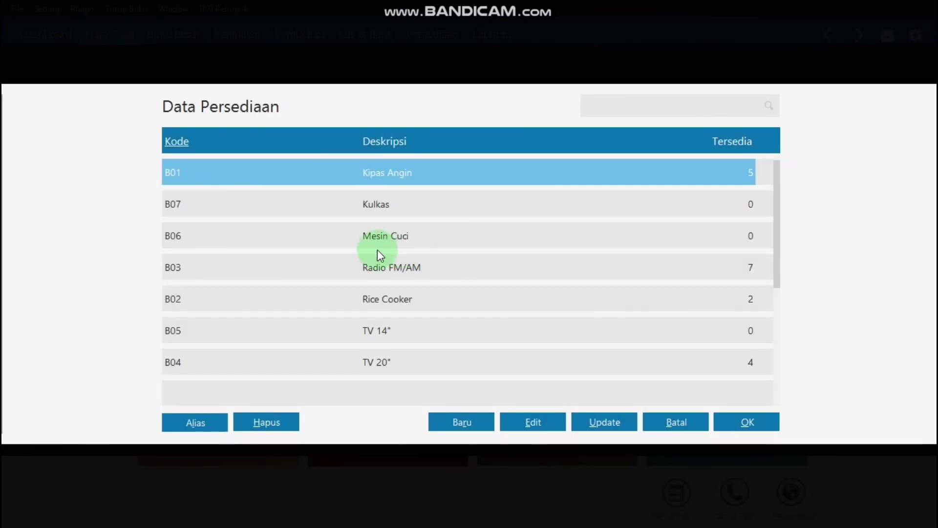
{"action": "left_click", "coordinate": [421, 342]}
{"action": "left_click", "coordinate": [736, 423]}
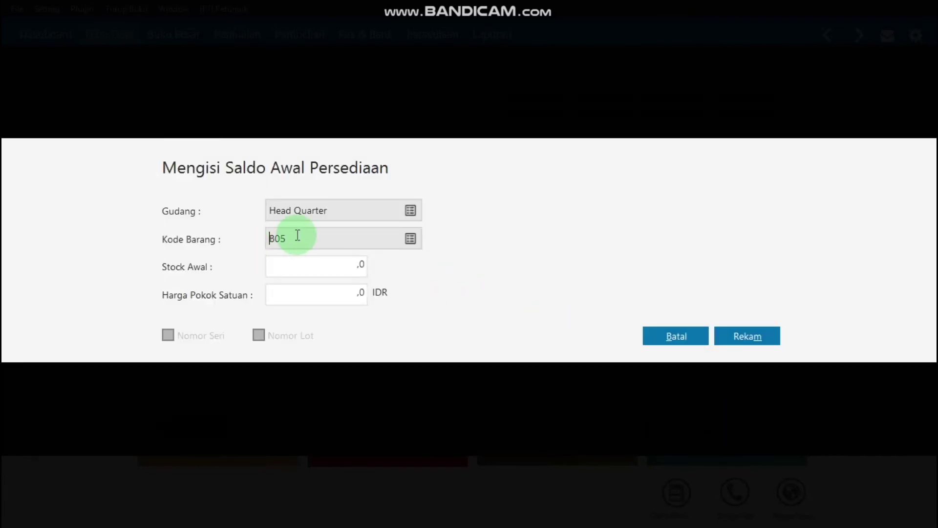
{"action": "left_click", "coordinate": [338, 265]}
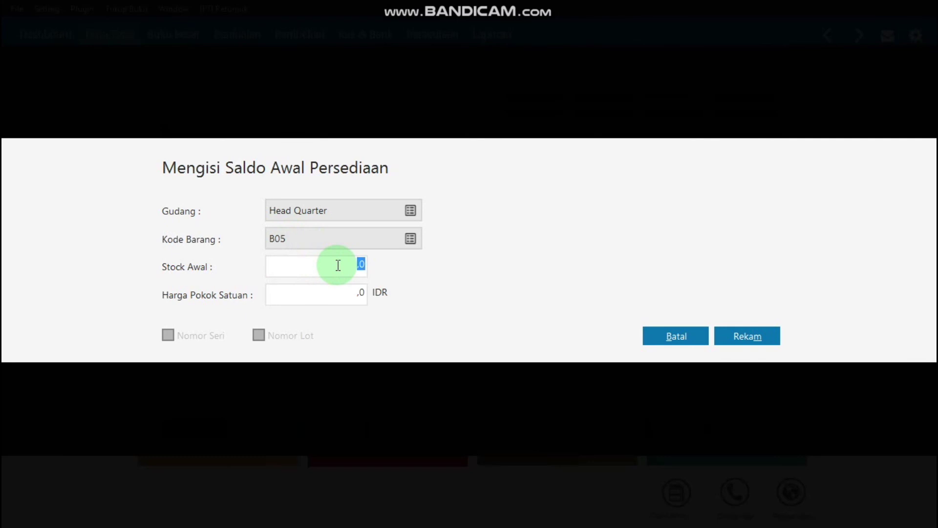
{"action": "key", "text": "BackSpace"}
{"action": "type", "text": "8"}
{"action": "left_click", "coordinate": [360, 295]}
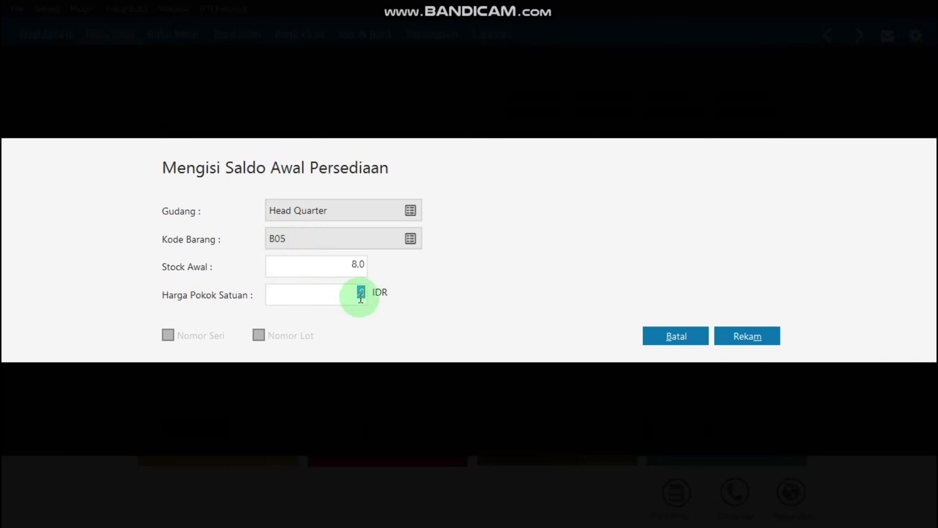
{"action": "key", "text": "BackSpace"}
{"action": "type", "text": "315000"}
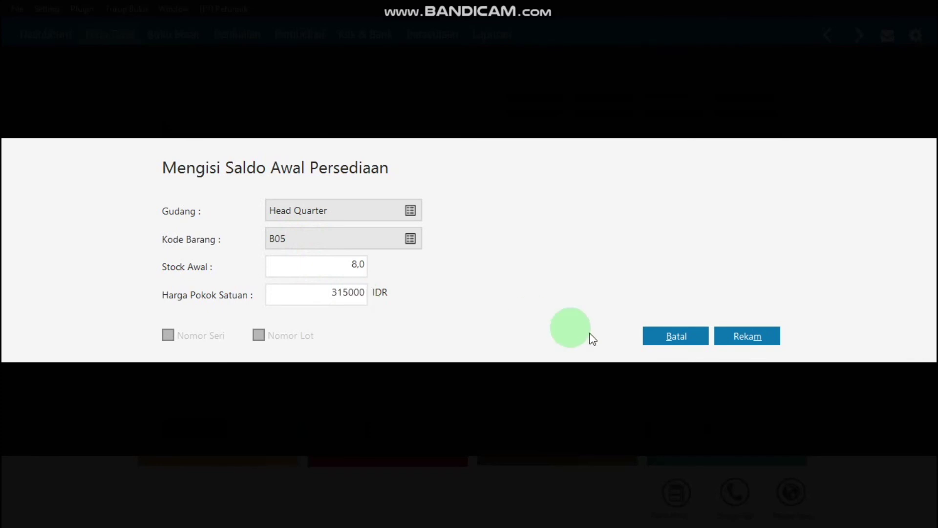
{"action": "left_click", "coordinate": [748, 332]}
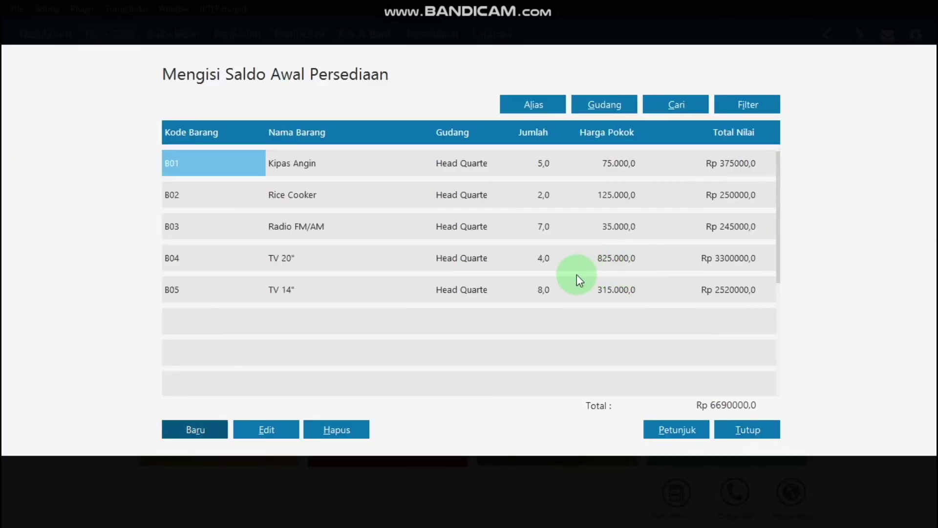
- Record an opening inventory balance for item B06 Mesin Cuci in Head Quarter with stock 4 and unit cost 375000 IDR
{"action": "left_click", "coordinate": [197, 430]}
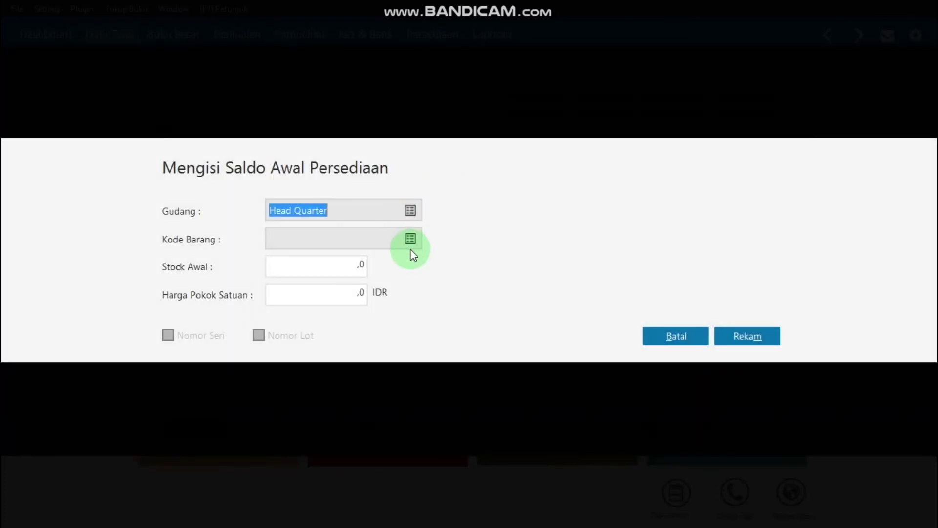
{"action": "left_click", "coordinate": [410, 237]}
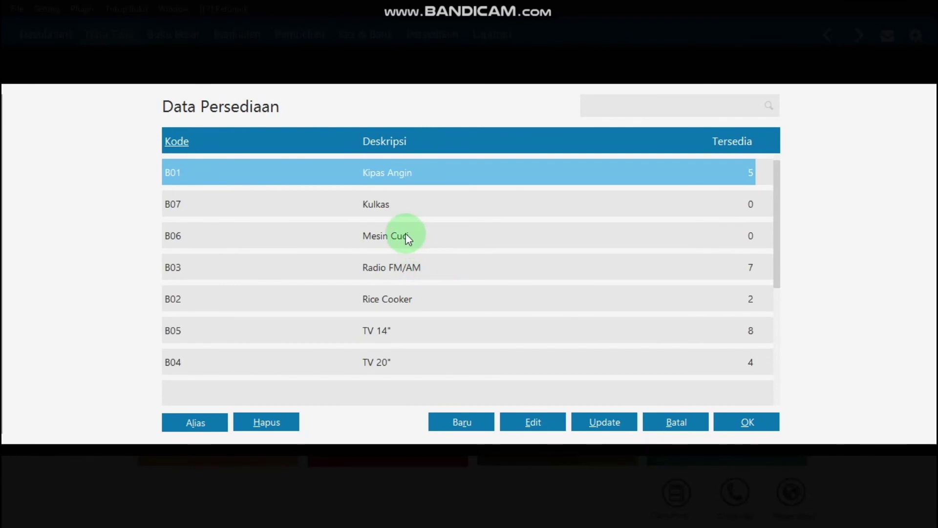
{"action": "left_click", "coordinate": [409, 239]}
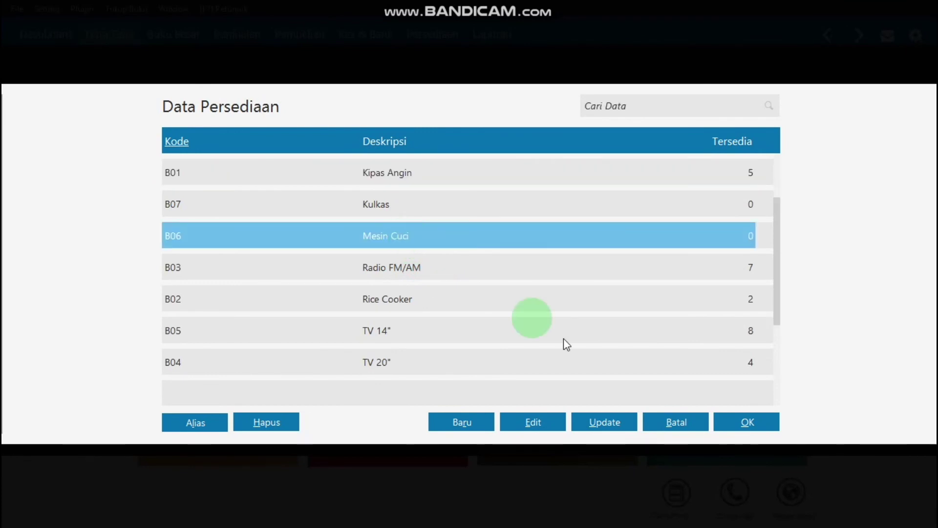
{"action": "left_click", "coordinate": [768, 421]}
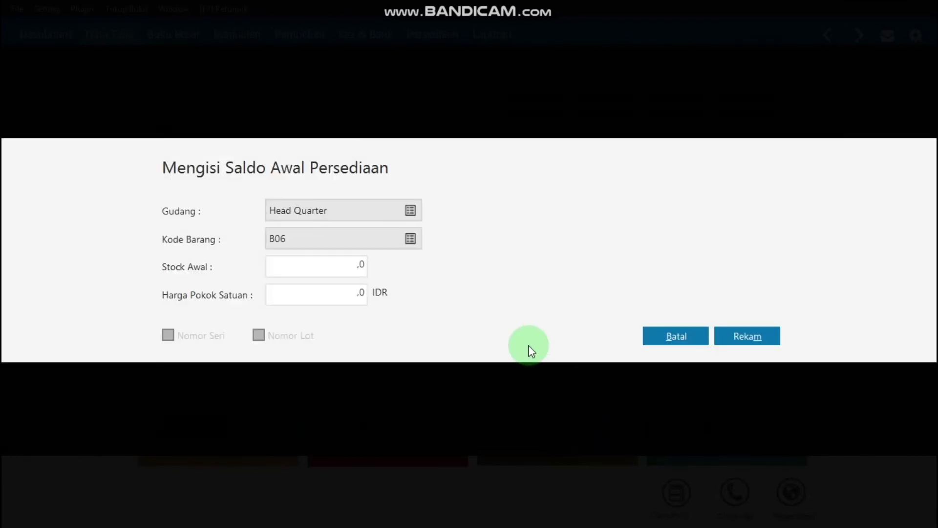
{"action": "left_click", "coordinate": [361, 260]}
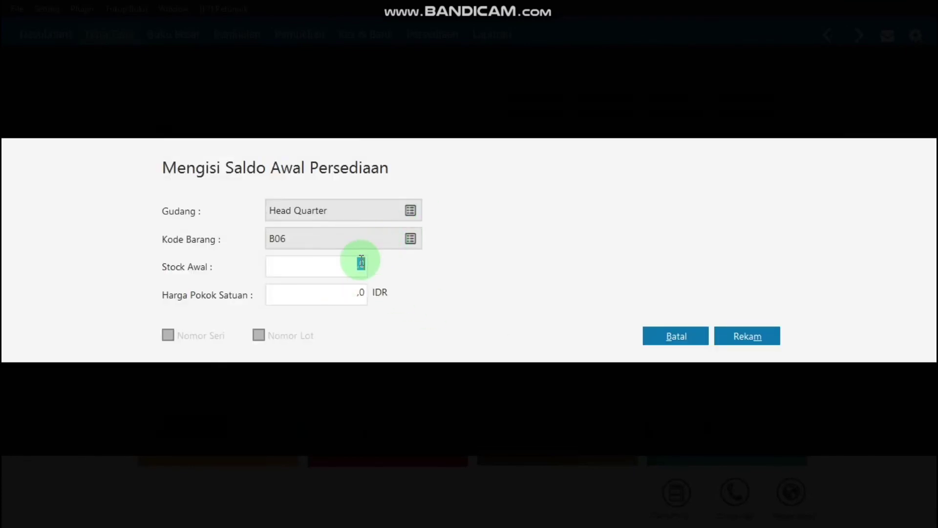
{"action": "type", "text": "4"}
{"action": "left_click", "coordinate": [346, 293]}
{"action": "left_click", "coordinate": [347, 294]}
{"action": "key", "text": "BackSpace"}
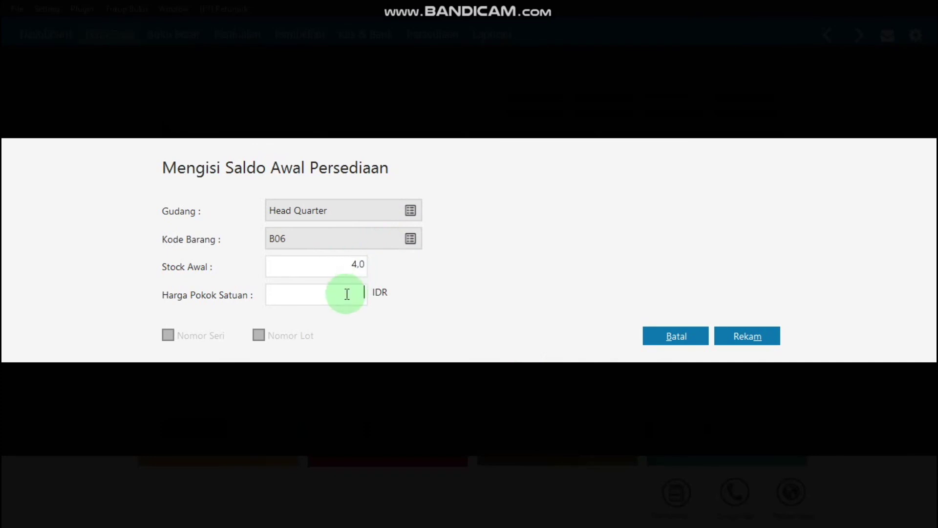
{"action": "type", "text": "375"}
{"action": "type", "text": "000"}
{"action": "left_click", "coordinate": [756, 333]}
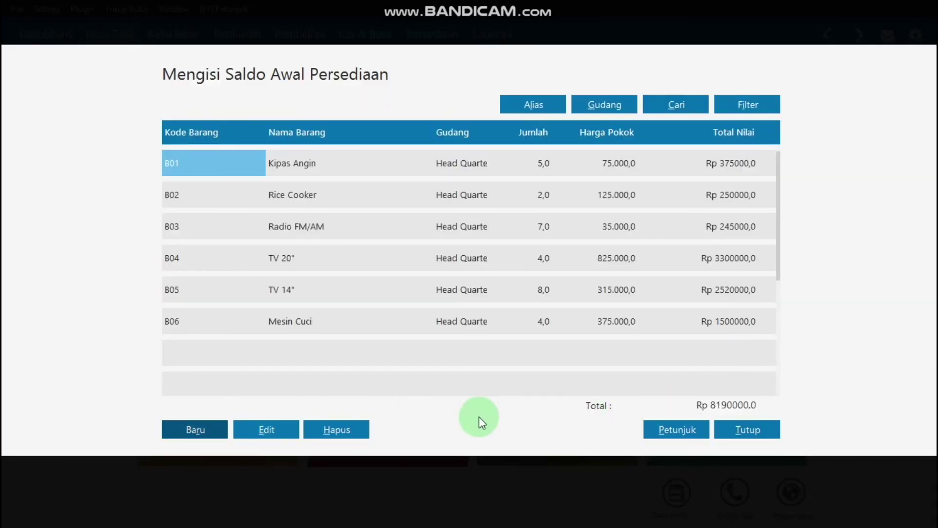
- Record an opening inventory balance for item B07 Kulkas in Head Quarter with stock 5 and unit cost 1125000 IDR
{"action": "left_click", "coordinate": [222, 429]}
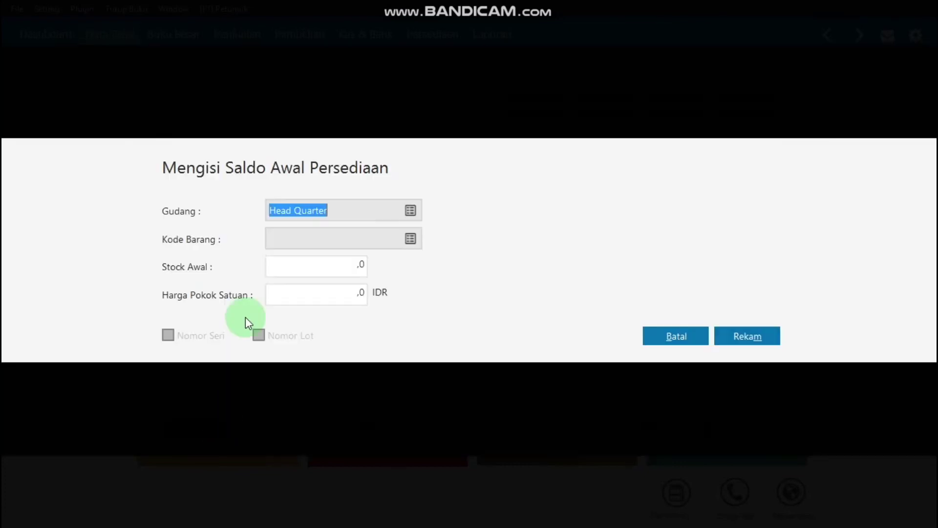
{"action": "left_click", "coordinate": [410, 240]}
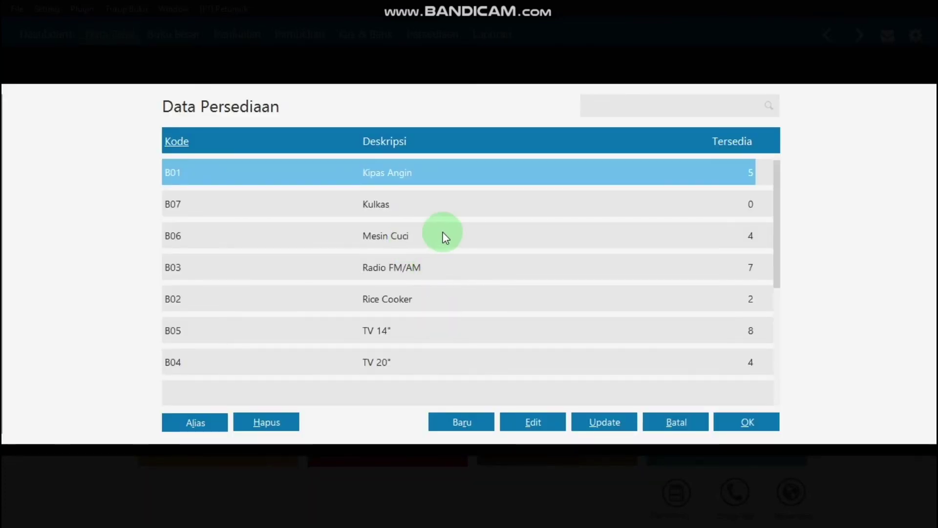
{"action": "left_click", "coordinate": [439, 204]}
{"action": "left_click", "coordinate": [745, 421]}
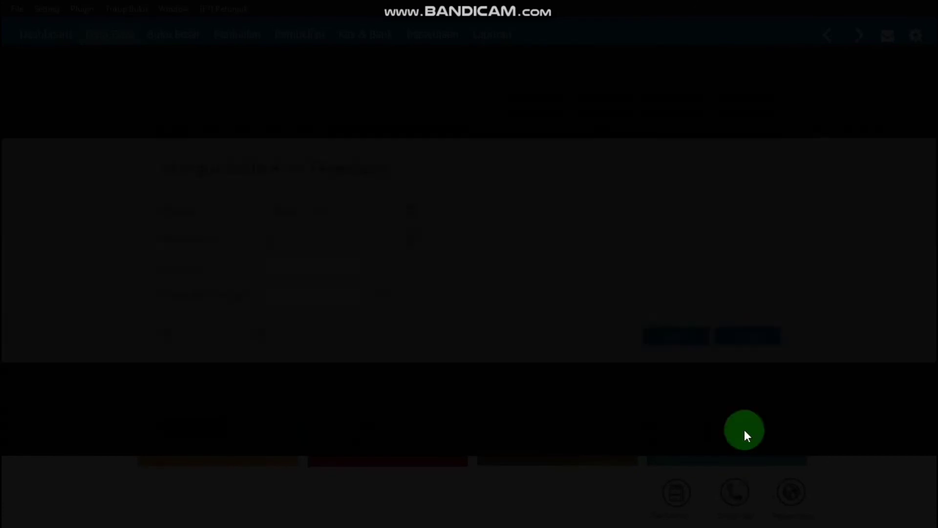
{"action": "double_click", "coordinate": [350, 266]}
{"action": "type", "text": "5"}
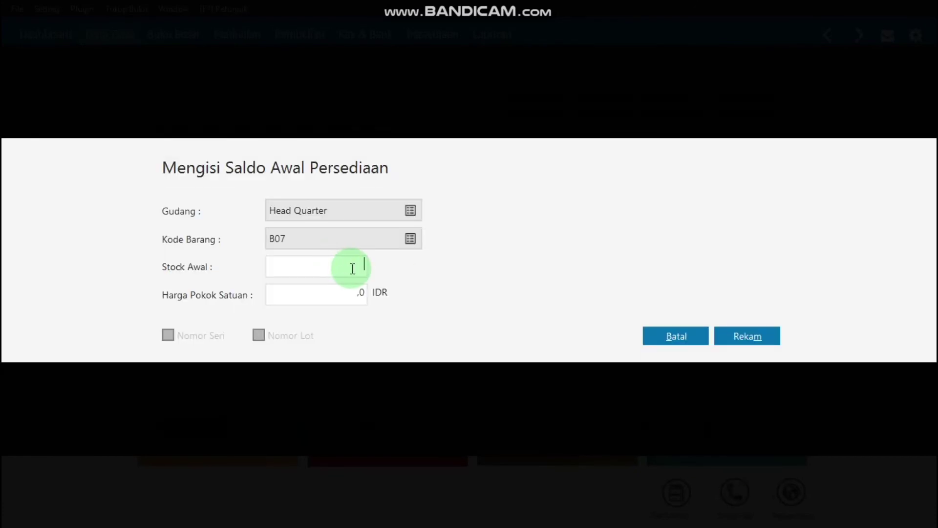
{"action": "left_click", "coordinate": [361, 289]}
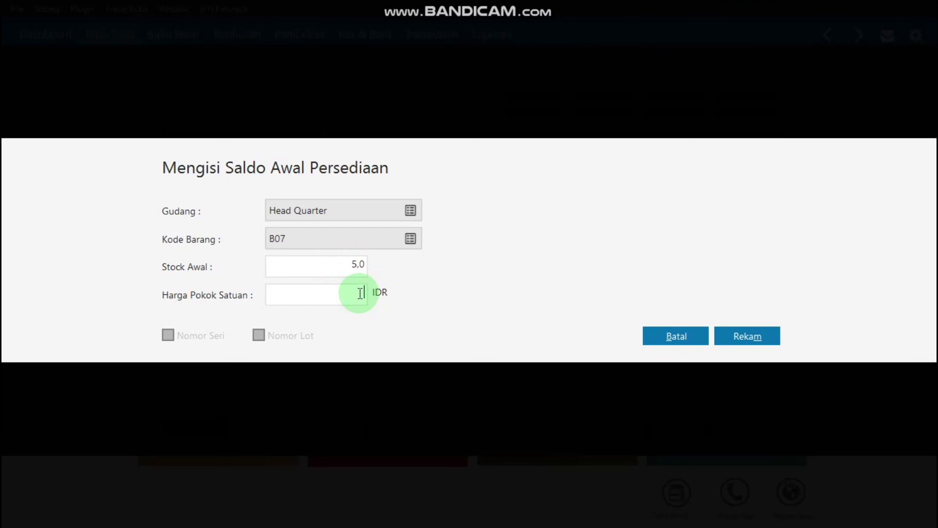
{"action": "type", "text": "1"}
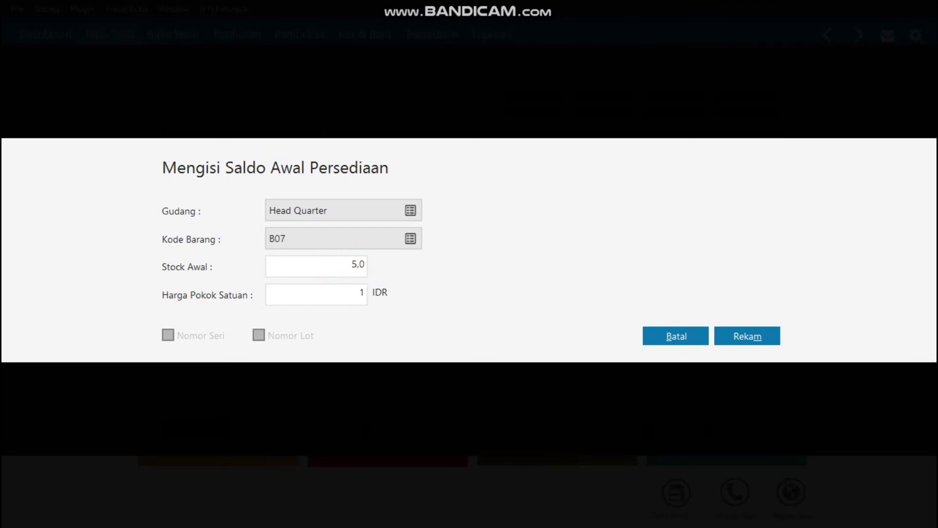
{"action": "type", "text": "125"}
{"action": "left_click", "coordinate": [354, 292]}
{"action": "type", "text": "000"}
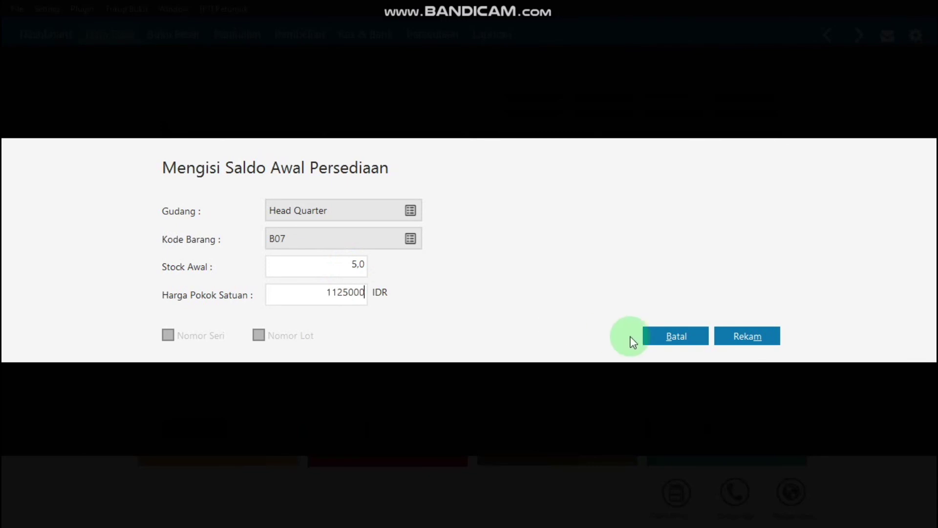
{"action": "left_click", "coordinate": [737, 337]}
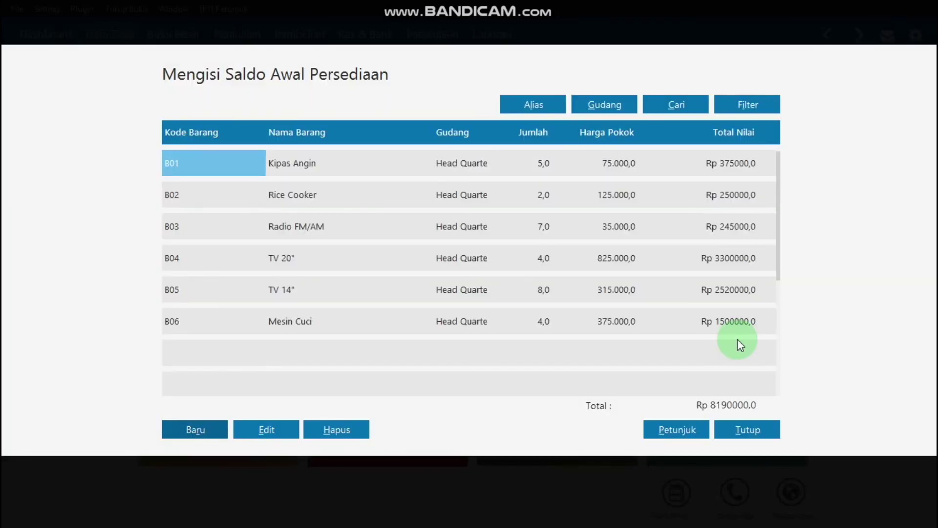